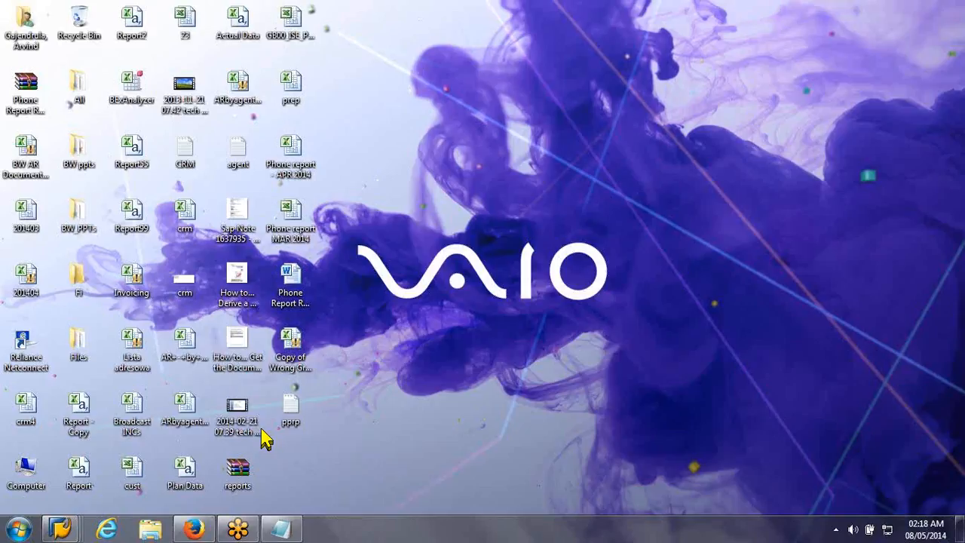
# Switch to the SAP session showing the Data Browser table, leave the result list and start transaction /nrsa1
pyautogui.click(61, 528)
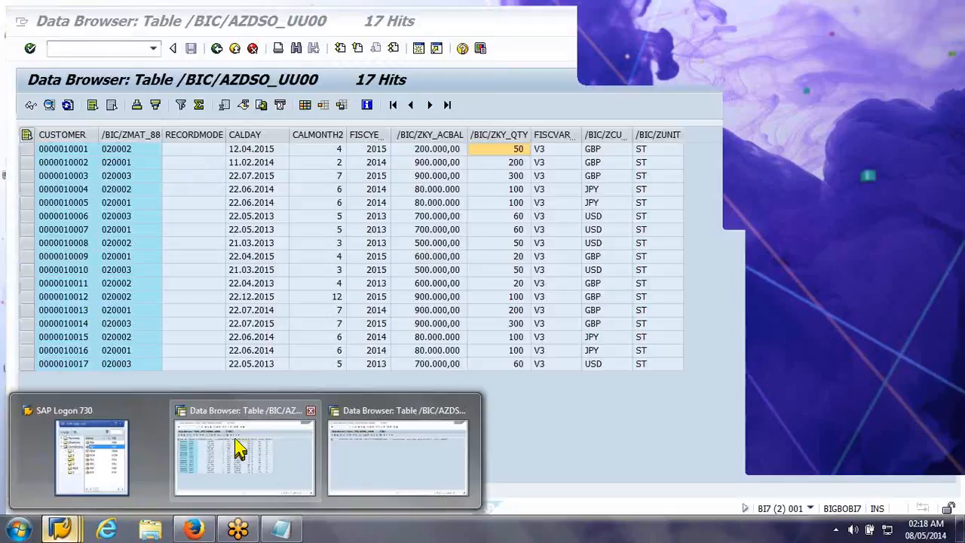
pyautogui.click(235, 439)
pyautogui.click(211, 43)
pyautogui.click(53, 45)
pyautogui.write('/nrsa1')
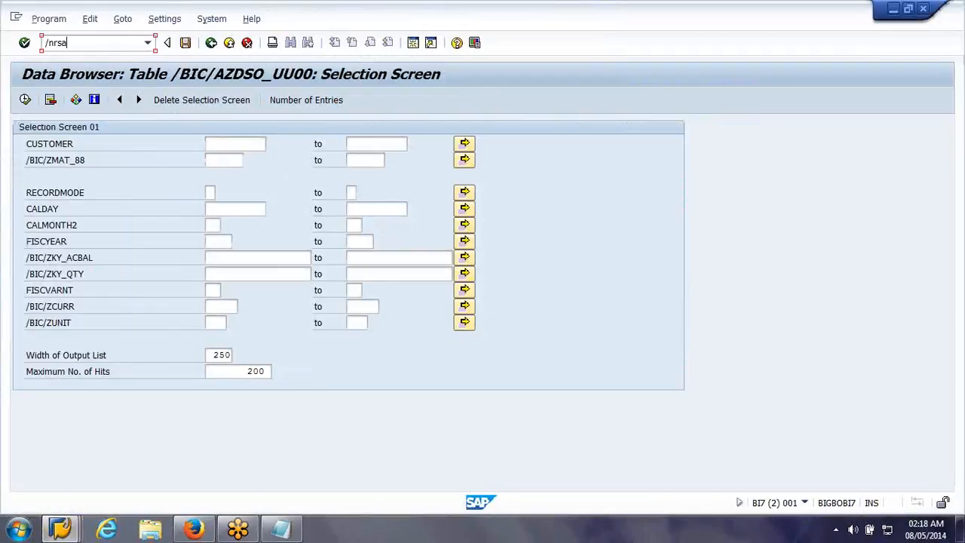
pyautogui.press('Return')
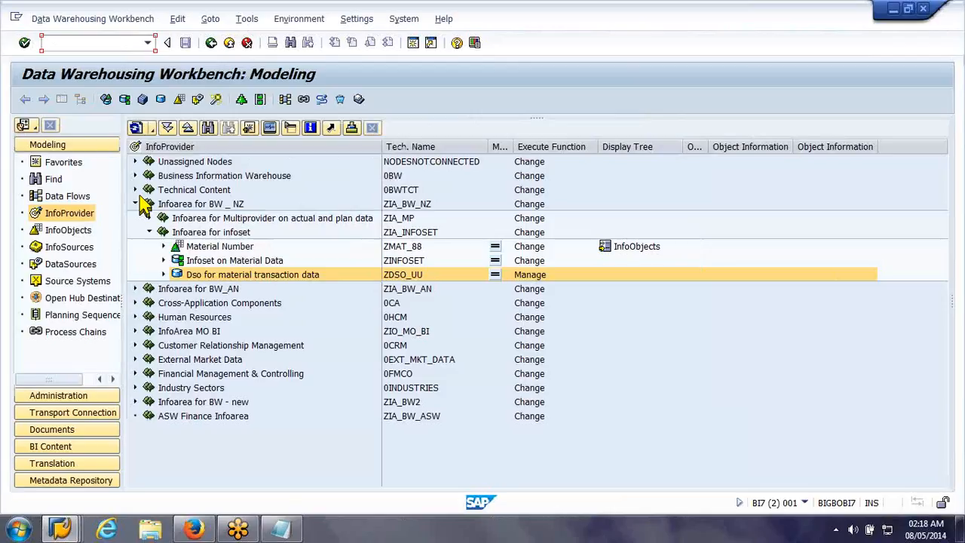
# Collapse the infoareas Infoarea for infoset and Infoarea for BW _ NZ, and search the InfoProvider tree for 0carea
pyautogui.click(149, 232)
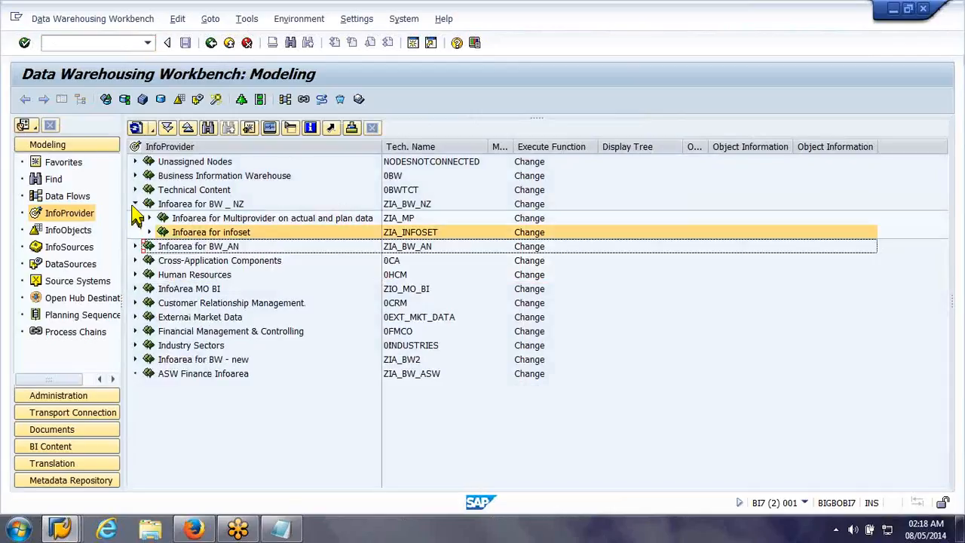
pyautogui.click(135, 204)
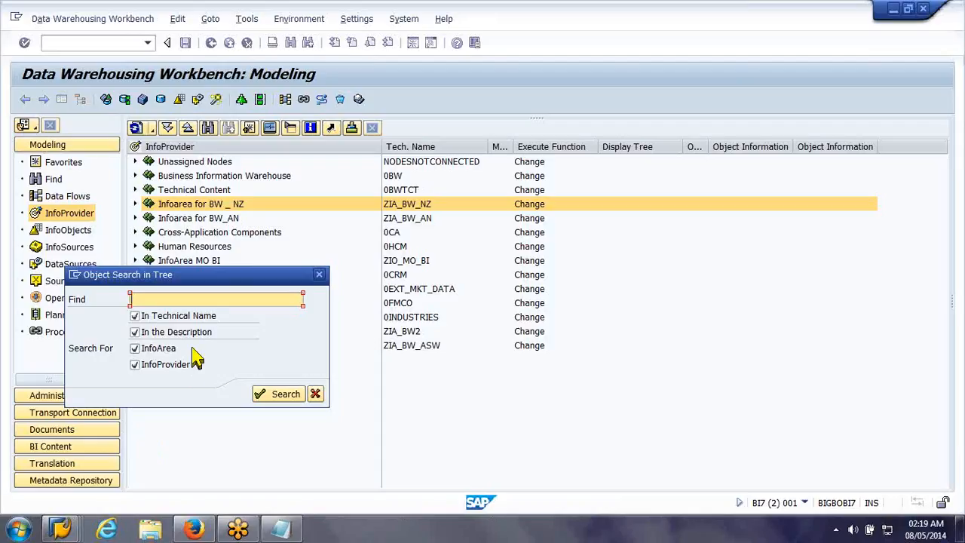
pyautogui.write('0co_ar')
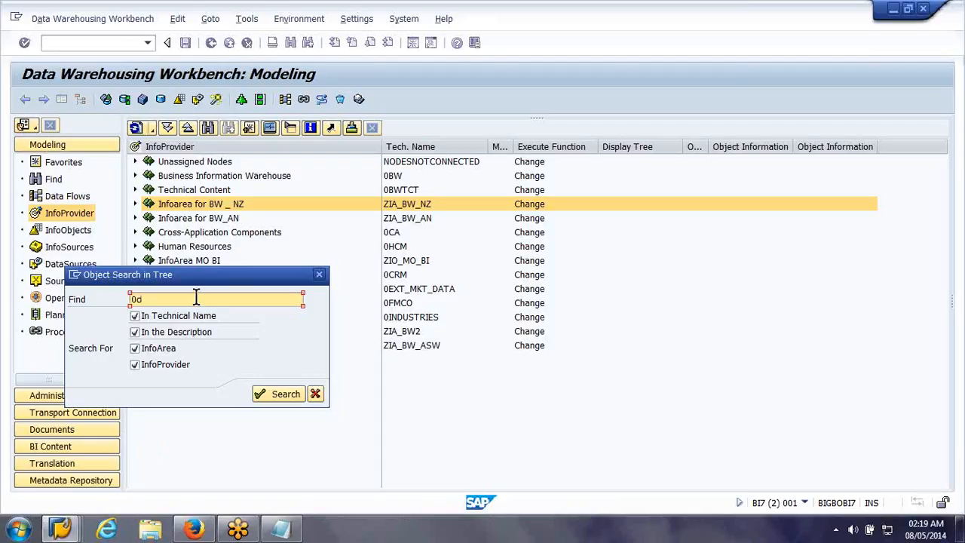
pyautogui.write('ea')
pyautogui.press('Return')
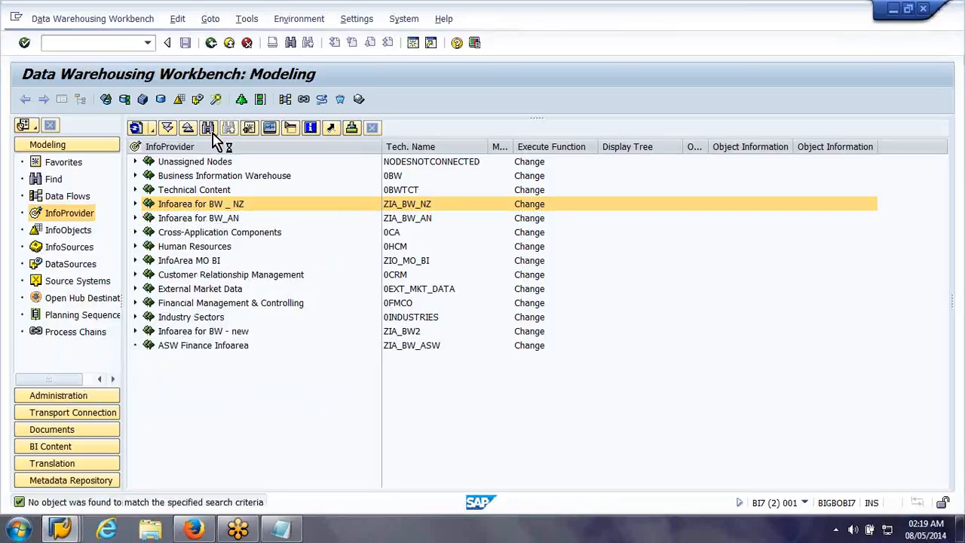
# Search the InfoProvider tree for *area without searching descriptions, and step through the matches
pyautogui.click(208, 127)
pyautogui.click(192, 302)
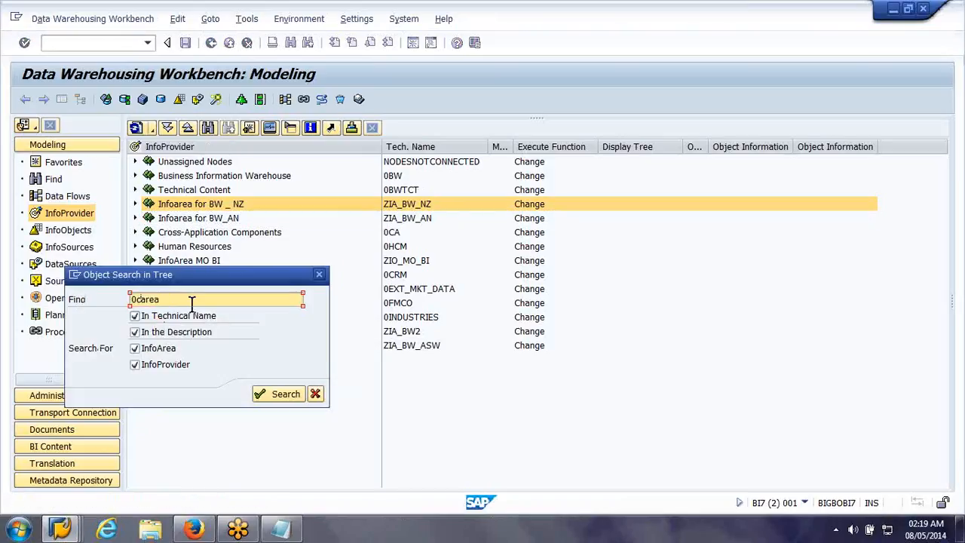
pyautogui.press('BackSpace')
pyautogui.press('BackSpace')
pyautogui.write('*a')
pyautogui.press('BackSpace')
pyautogui.click(200, 333)
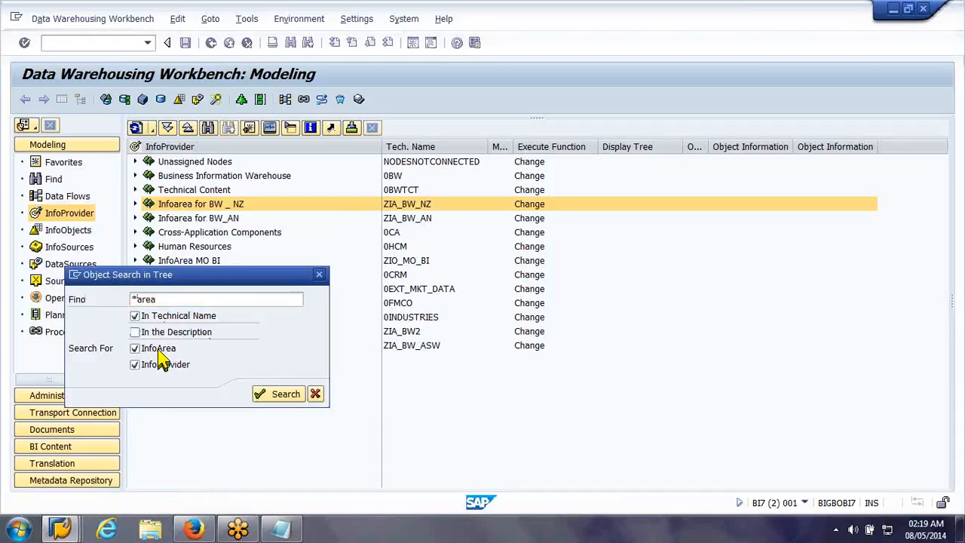
pyautogui.click(161, 351)
pyautogui.click(260, 396)
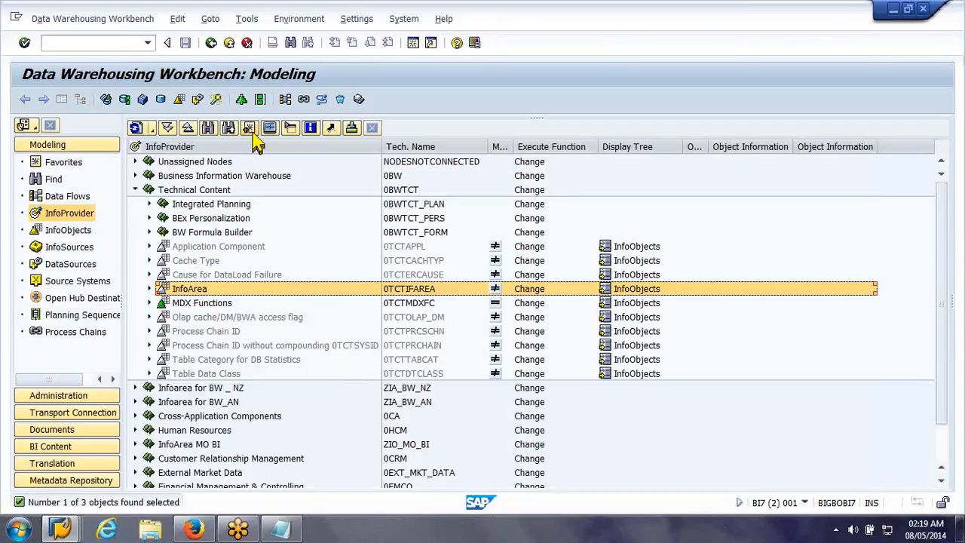
pyautogui.click(229, 128)
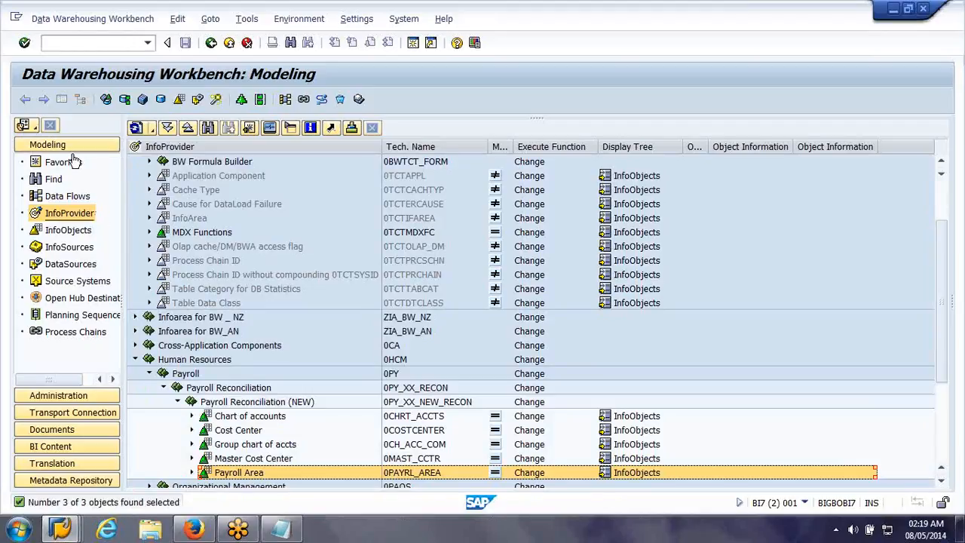
# Display the DataSources tree for the BW source system T90CLNT090 (DEV Client 800)
pyautogui.click(85, 267)
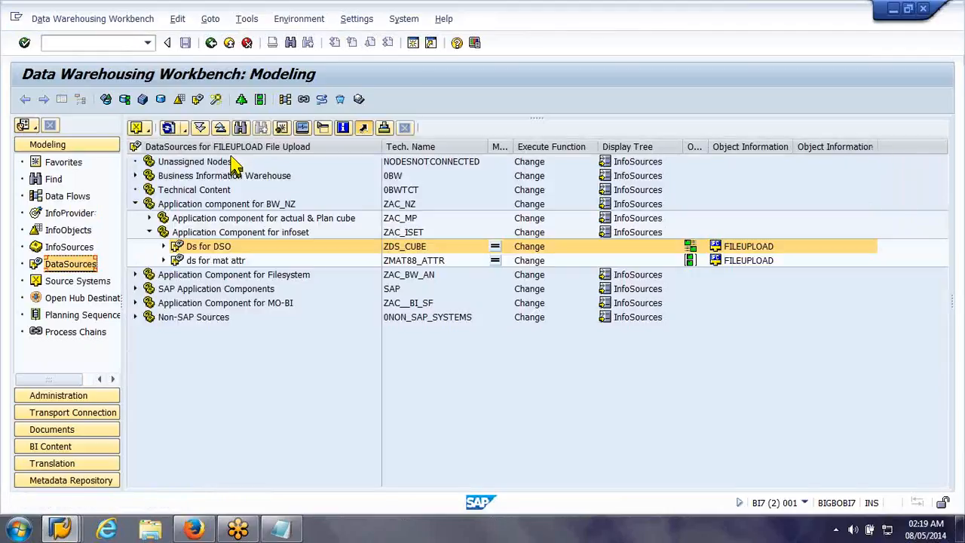
pyautogui.click(143, 129)
pyautogui.moveTo(154, 163)
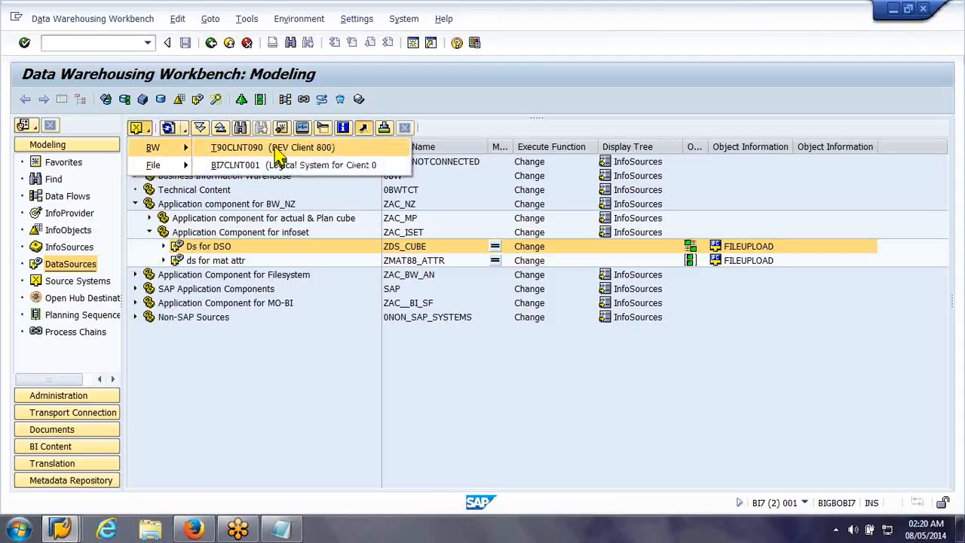
pyautogui.click(276, 150)
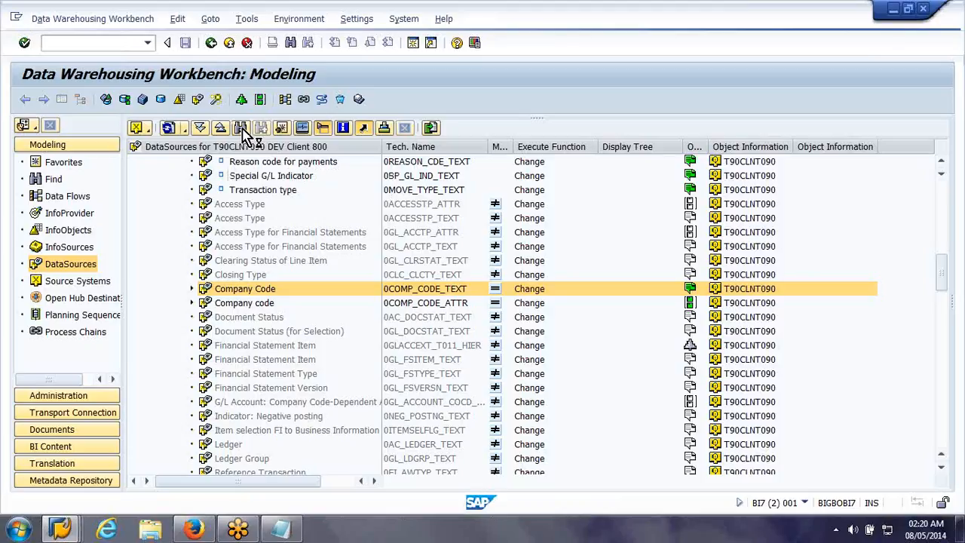
# Search the T90CLNT090 DataSources for the technical name 0co_area_text
pyautogui.click(241, 130)
pyautogui.write('0co_area')
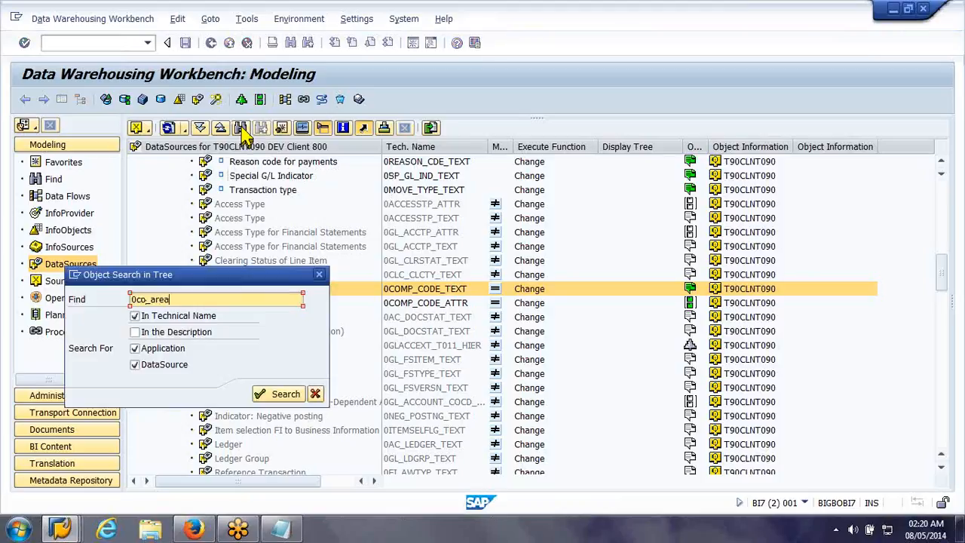
pyautogui.write('_text')
pyautogui.press('Return')
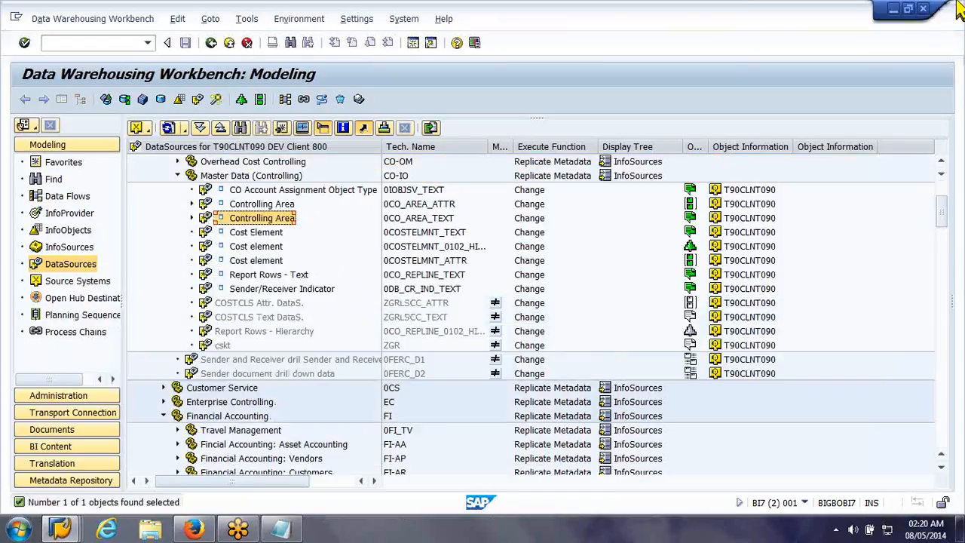
# Search the InfoObjects tree for 0co_area and select the technical name of the Controlling area characteristic
pyautogui.click(70, 213)
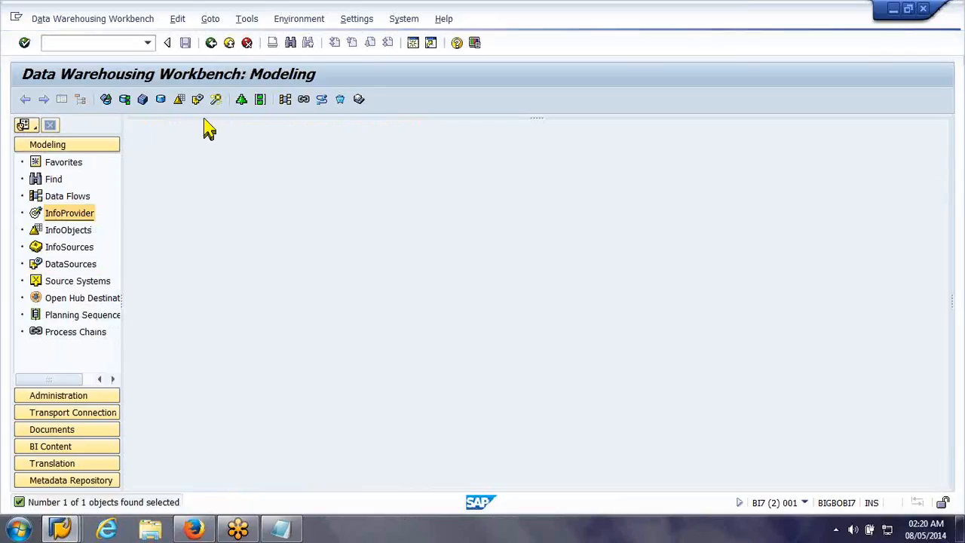
pyautogui.click(67, 233)
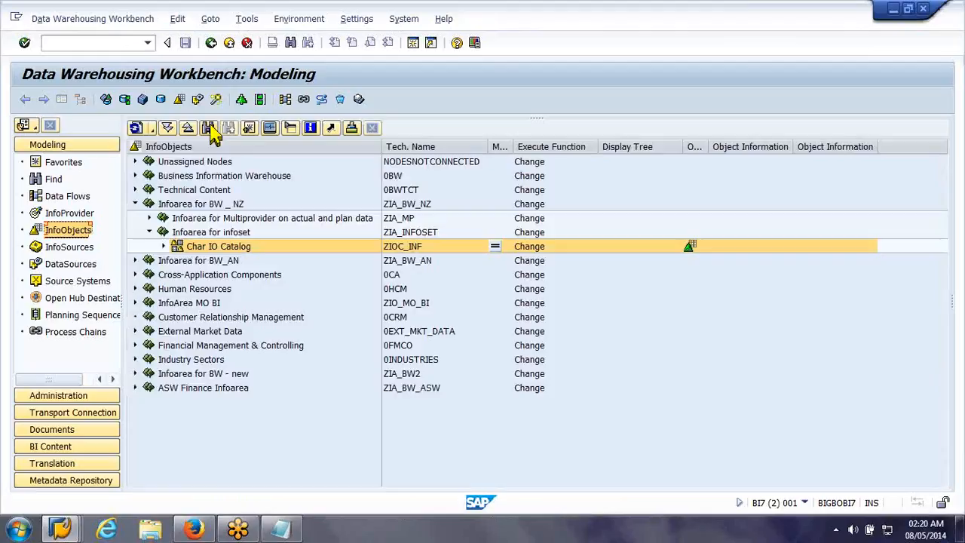
pyautogui.click(208, 127)
pyautogui.write('0co_area')
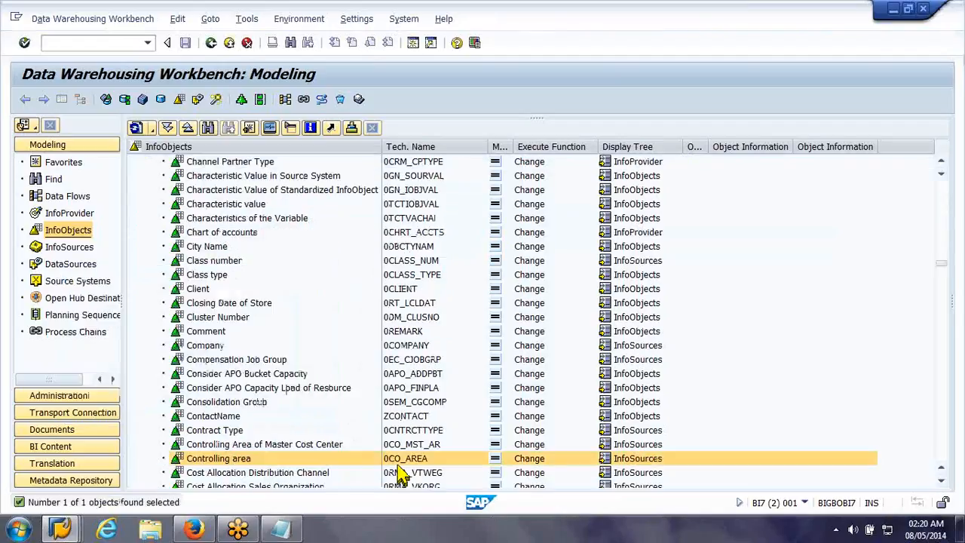
pyautogui.click(398, 461)
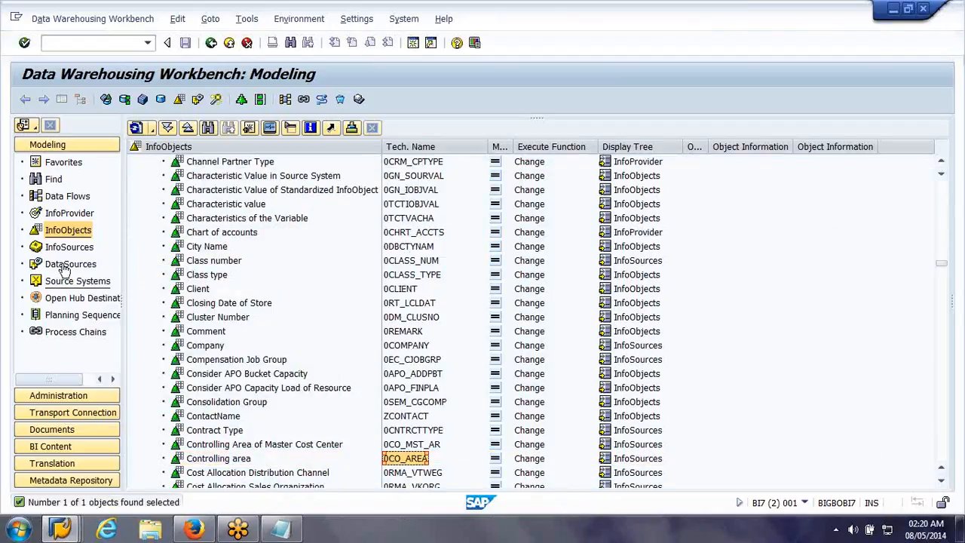
# Search the InfoProvider tree for the technical name 0CO_AREA
pyautogui.click(67, 214)
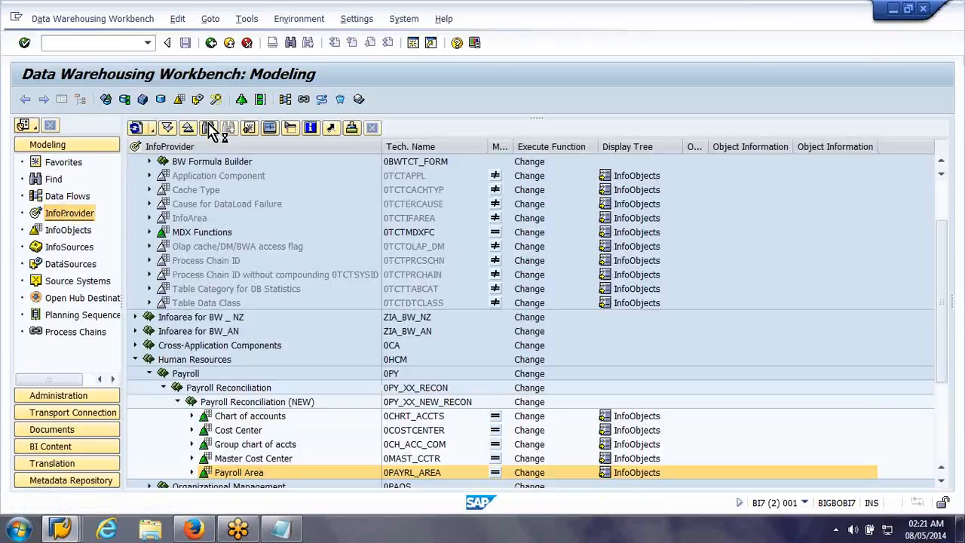
pyautogui.click(209, 128)
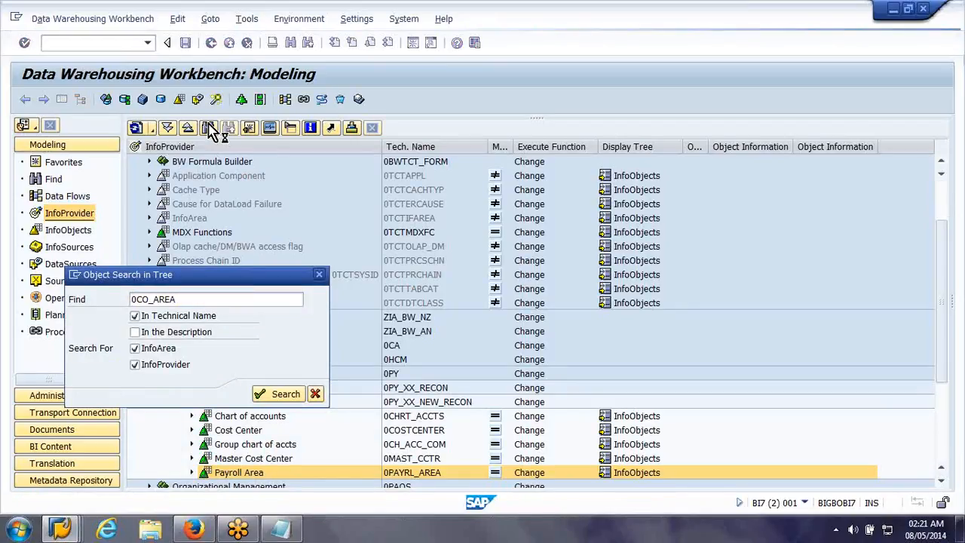
pyautogui.press('Return')
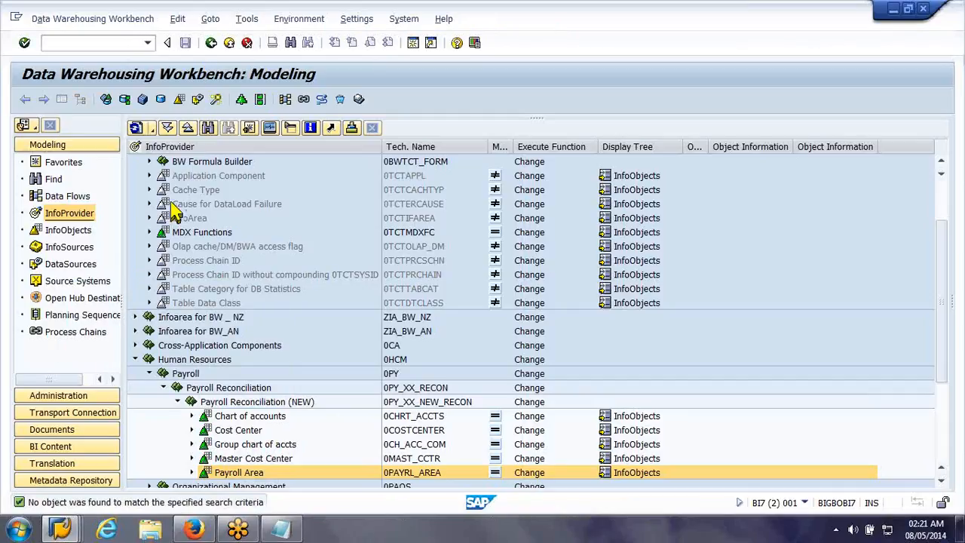
# Return to the InfoObjects tree, trace Controlling area up to its parent node and collapse Unassigned characteristics
pyautogui.click(69, 230)
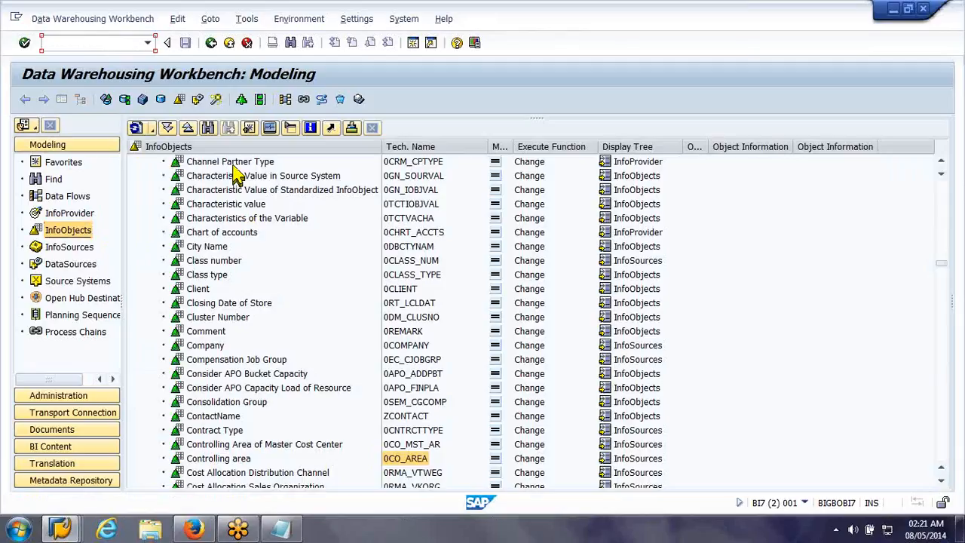
pyautogui.click(201, 458)
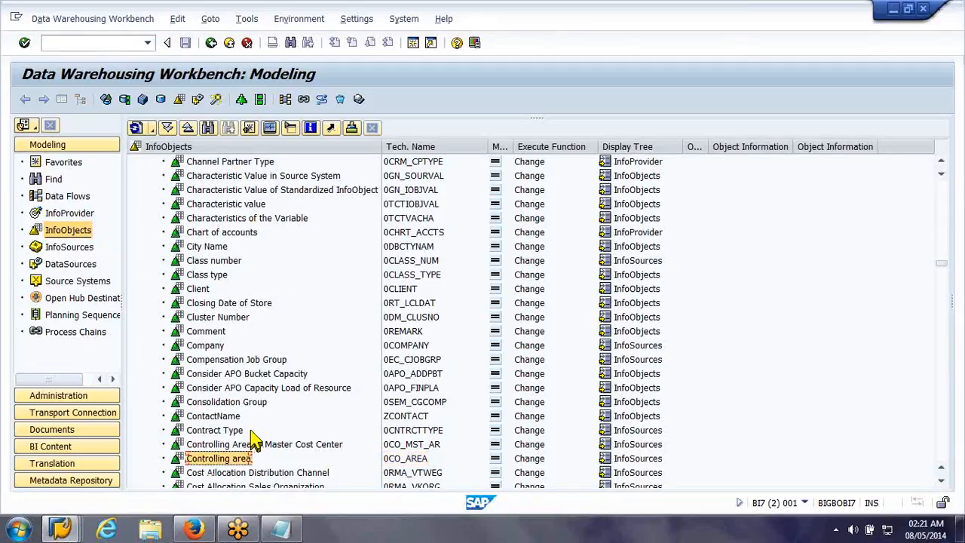
pyautogui.scroll(2, 255, 440)
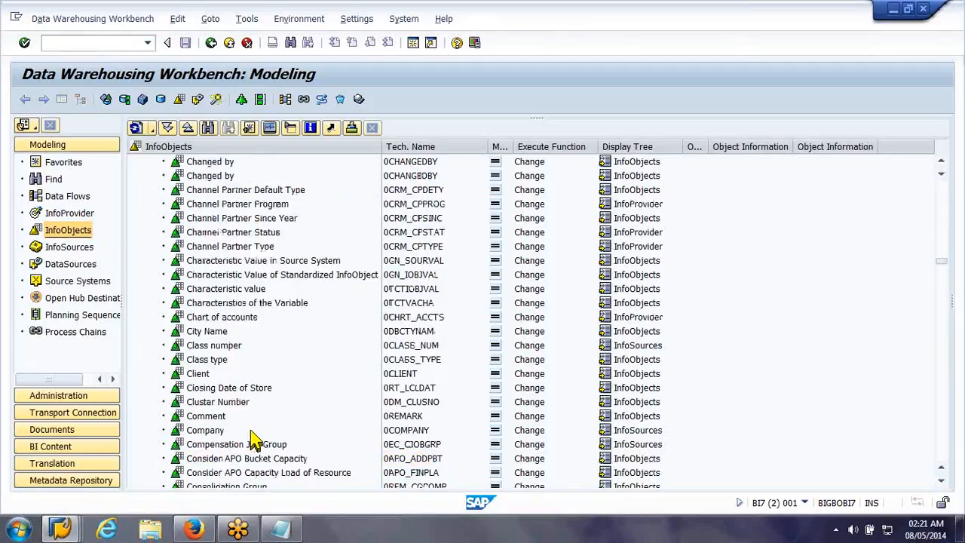
pyautogui.scroll(1, 255, 439)
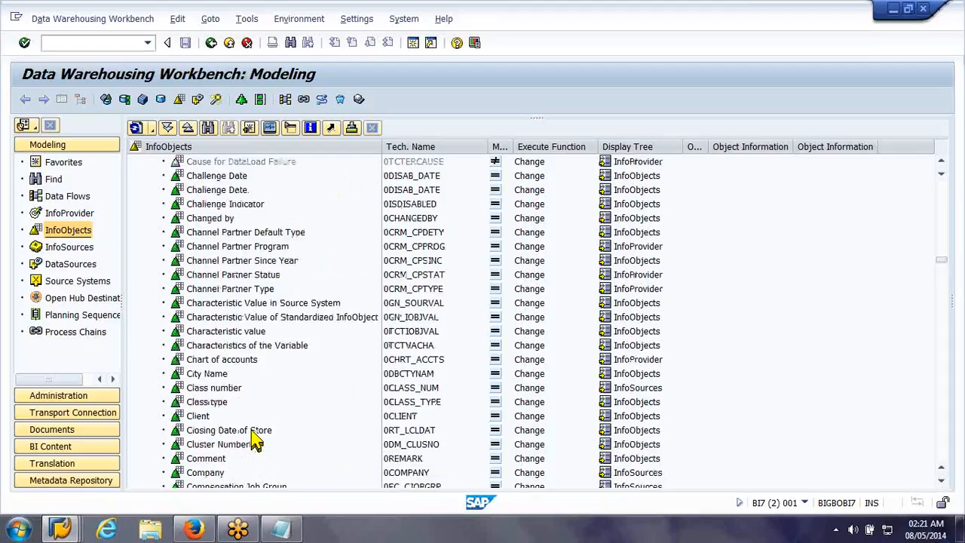
pyautogui.scroll(5, 254, 440)
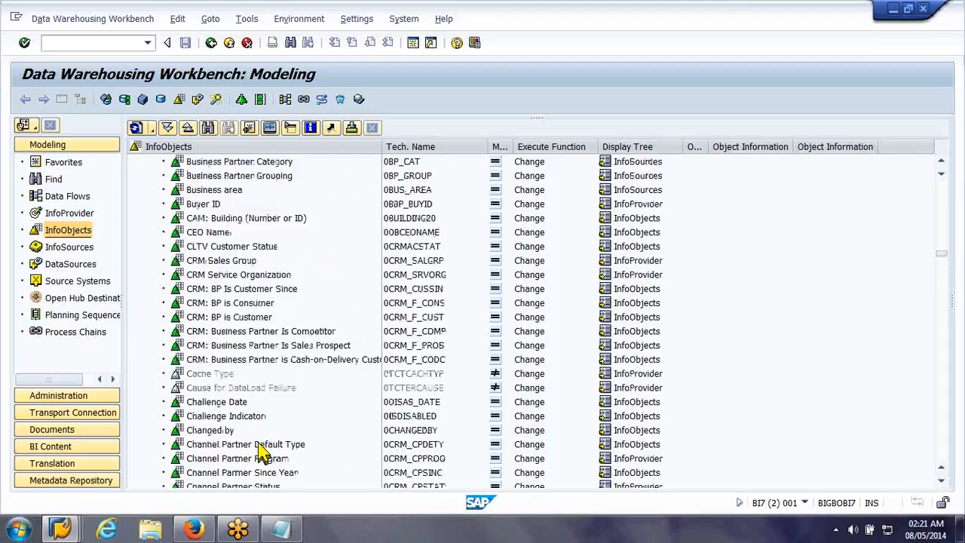
pyautogui.scroll(8, 260, 451)
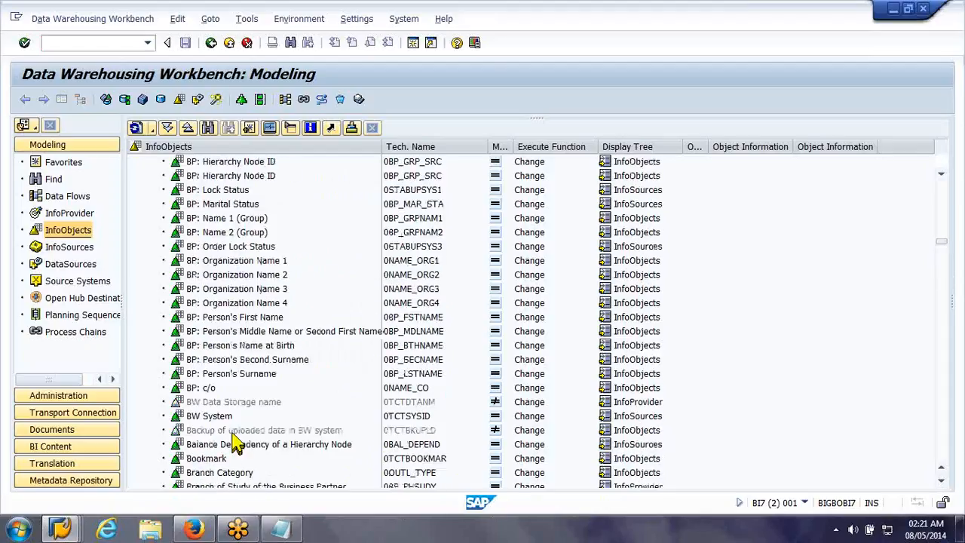
pyautogui.scroll(8, 236, 429)
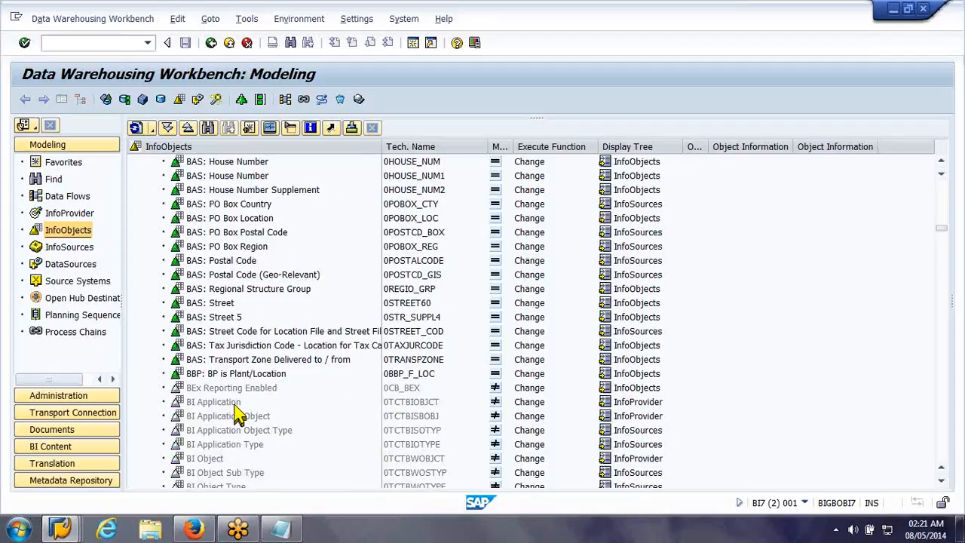
pyautogui.scroll(10, 236, 413)
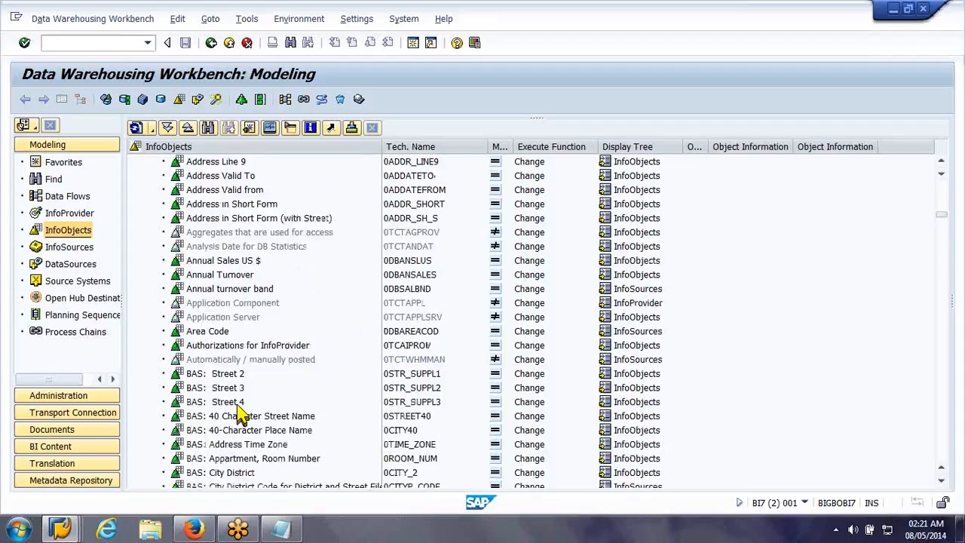
pyautogui.scroll(8, 239, 412)
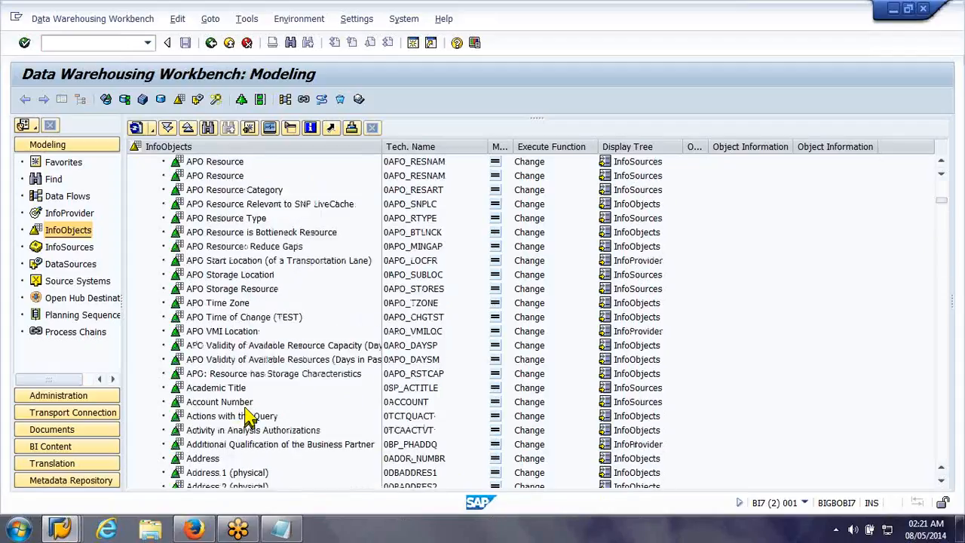
pyautogui.scroll(10, 246, 414)
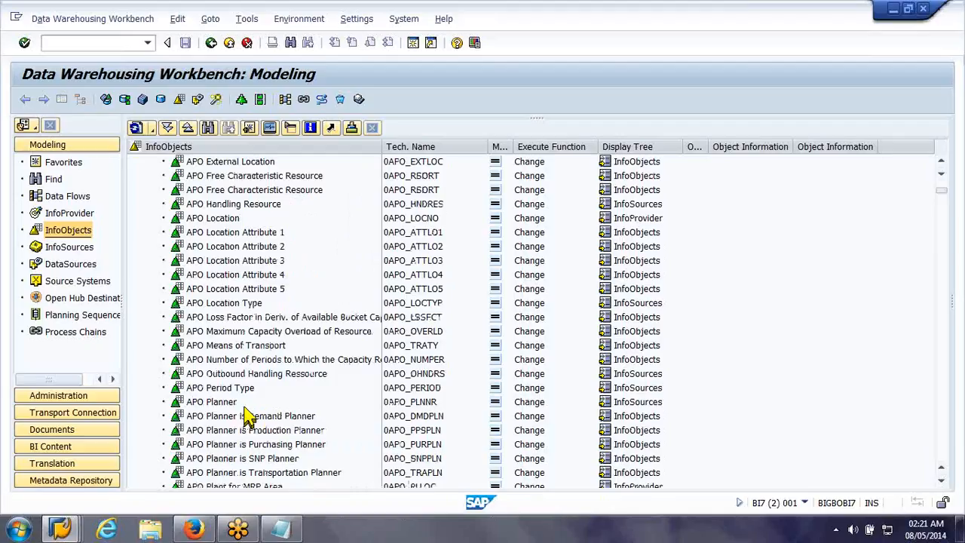
pyautogui.scroll(5, 247, 414)
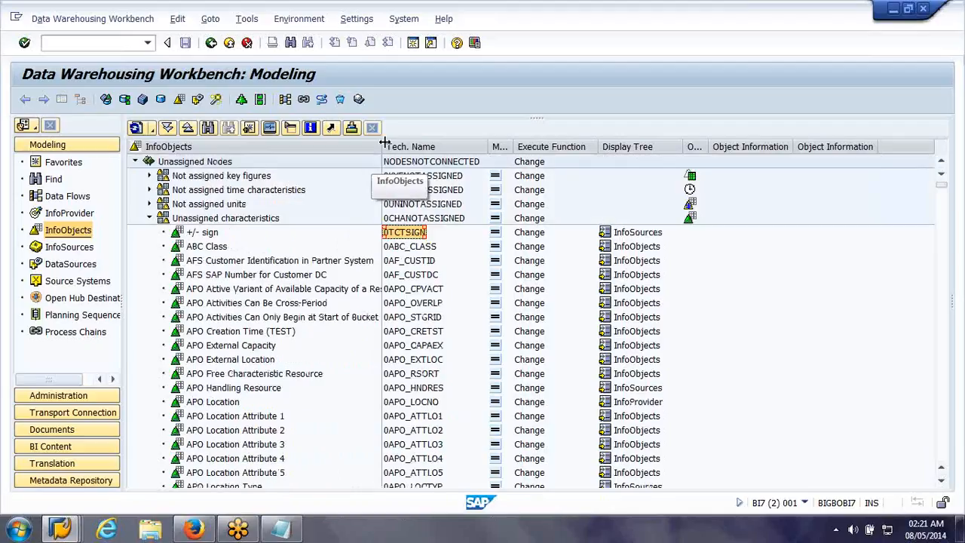
pyautogui.click(149, 218)
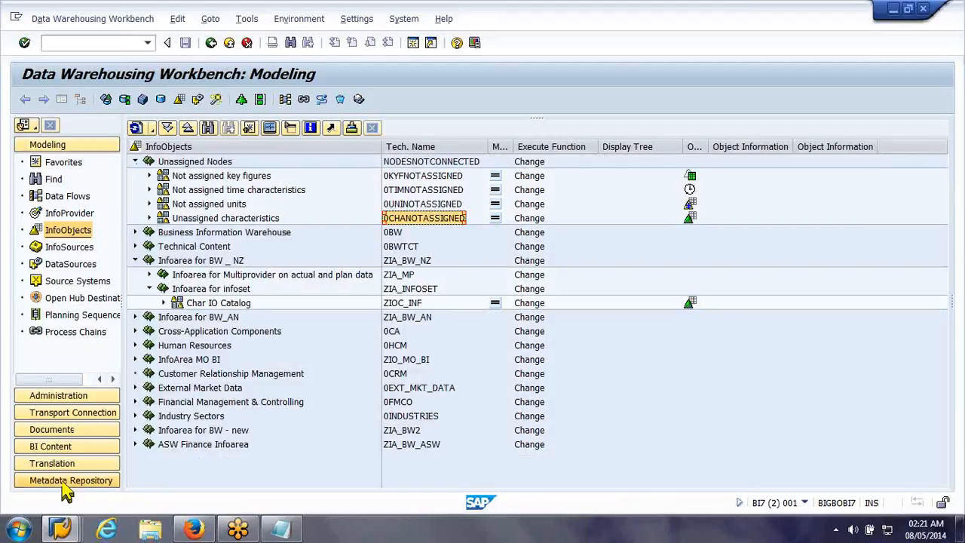
# Open the BI Content area and confirm DEV Client 800 (T90CLNT090) as the selected source system
pyautogui.click(66, 448)
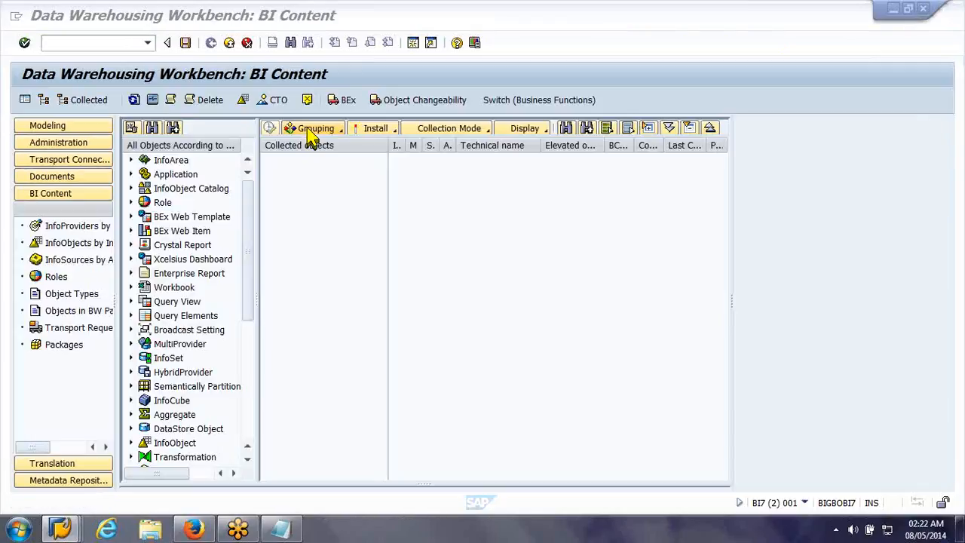
pyautogui.moveTo(334, 170); pyautogui.dragTo(327, 171)
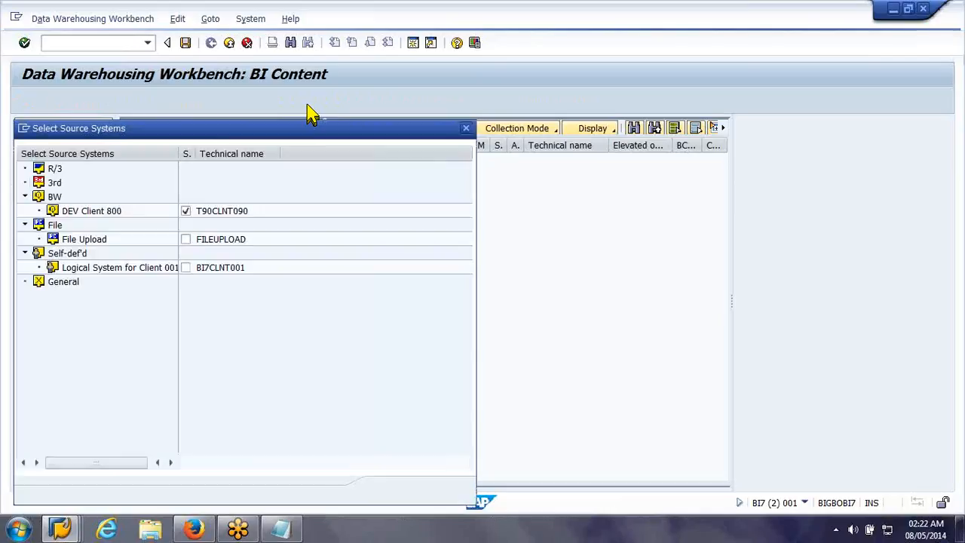
pyautogui.click(391, 490)
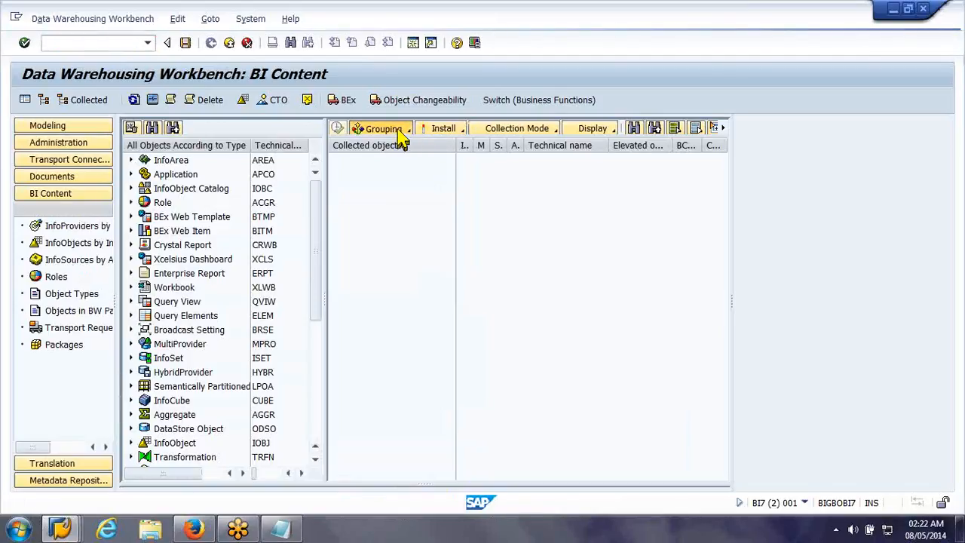
# Review the grouping and collection mode options, and set the collected objects to display as a List
pyautogui.click(399, 130)
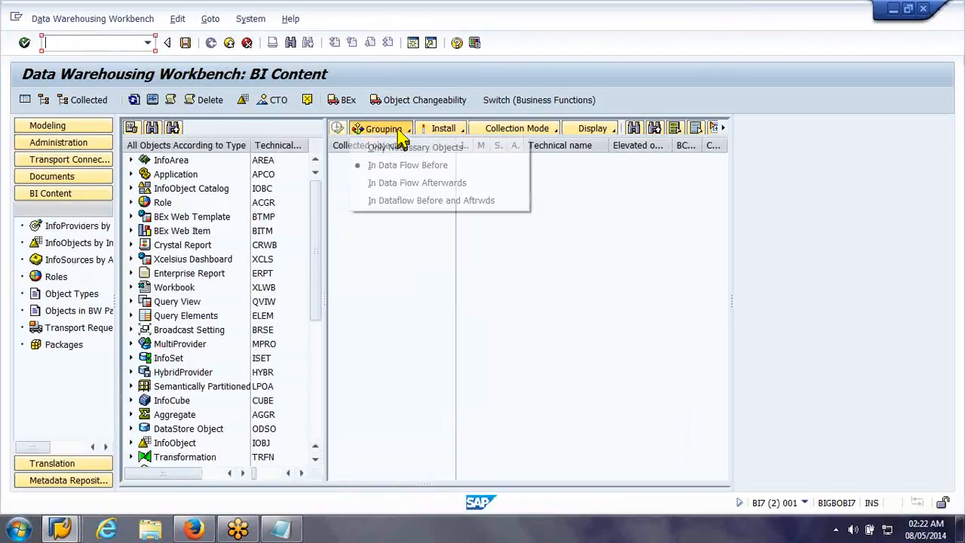
pyautogui.click(447, 183)
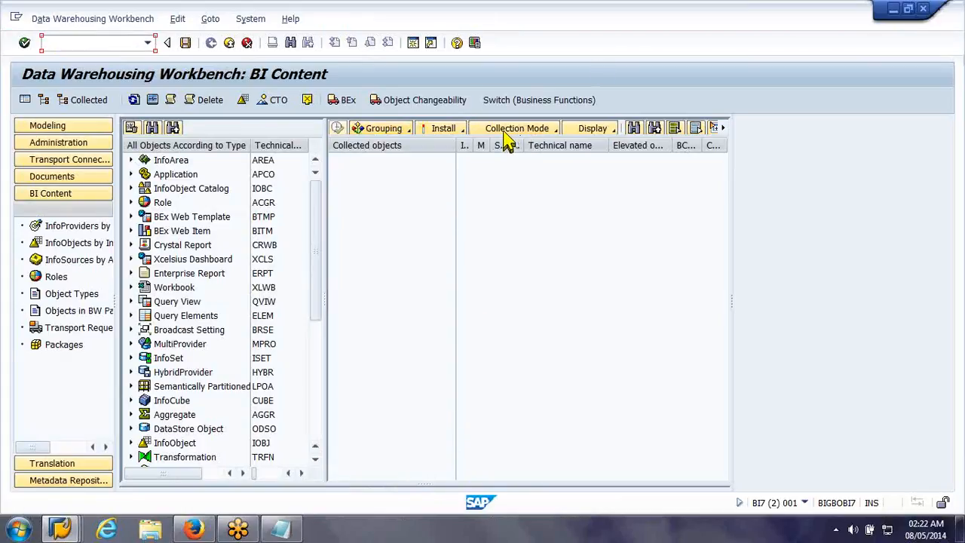
pyautogui.click(505, 130)
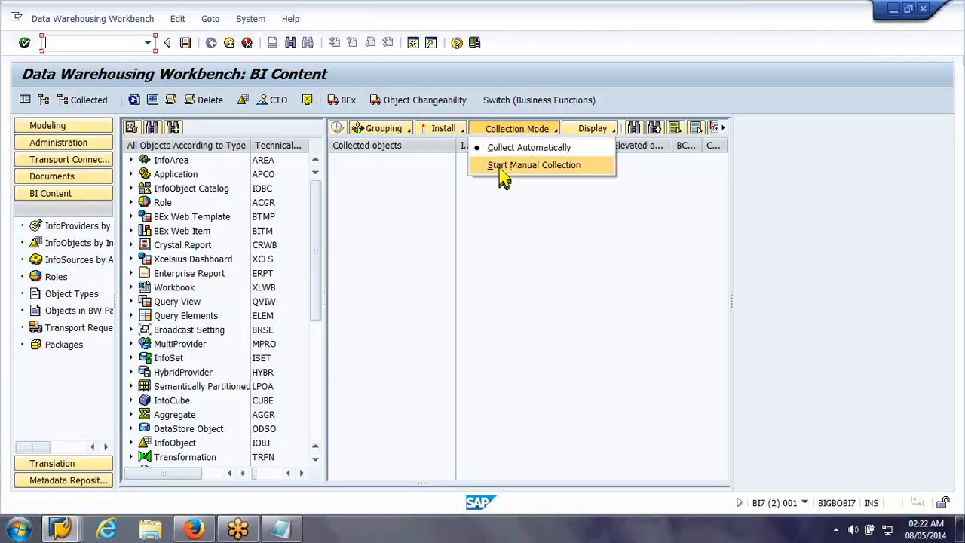
pyautogui.click(605, 84)
pyautogui.click(589, 126)
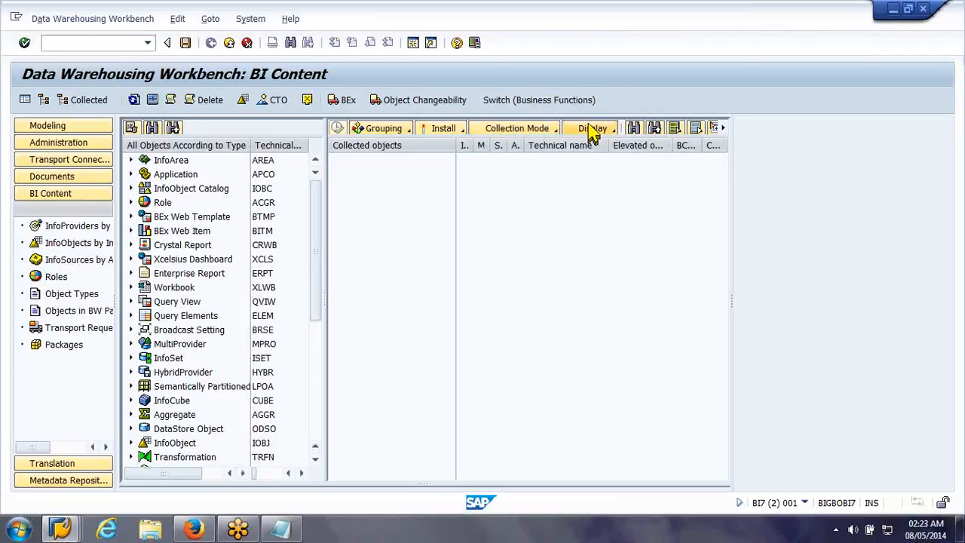
pyautogui.click(591, 130)
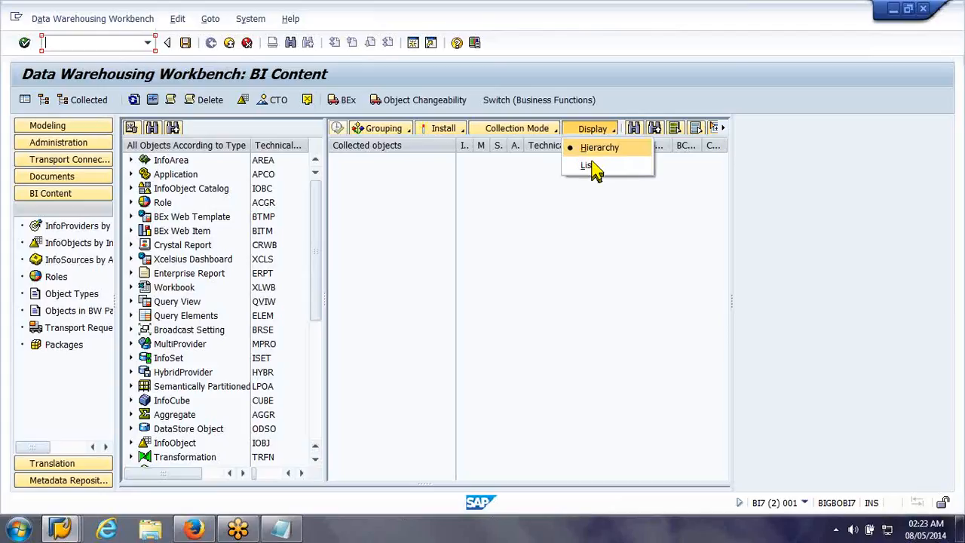
pyautogui.click(591, 166)
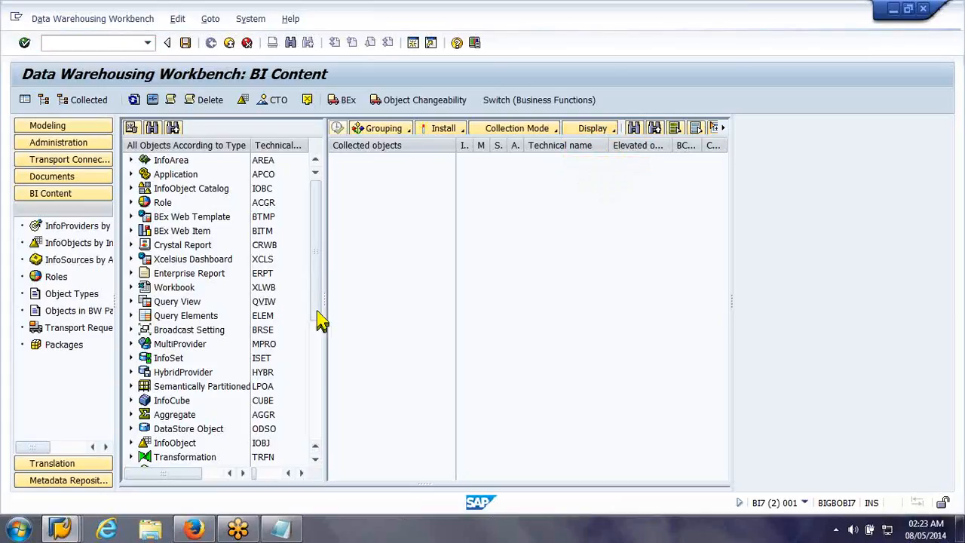
# Expand InfoObject among all objects by type and collect the related content for Controlling area (0CO_AREA)
pyautogui.moveTo(314, 305); pyautogui.dragTo(306, 364)
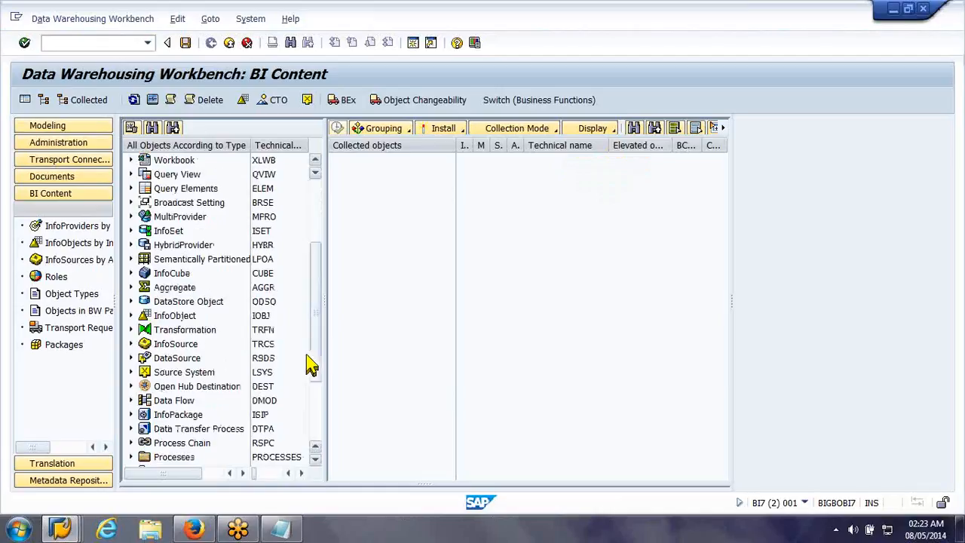
pyautogui.click(130, 315)
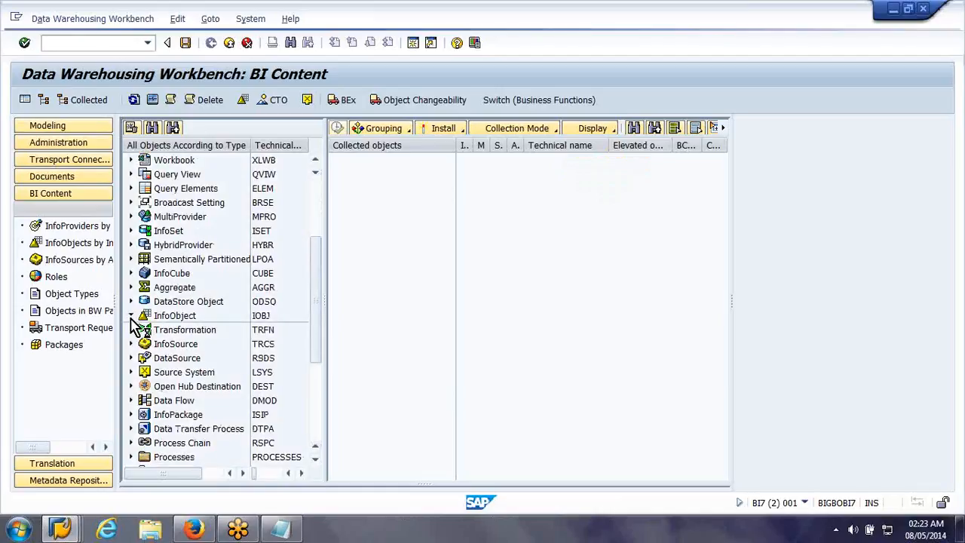
pyautogui.click(176, 372)
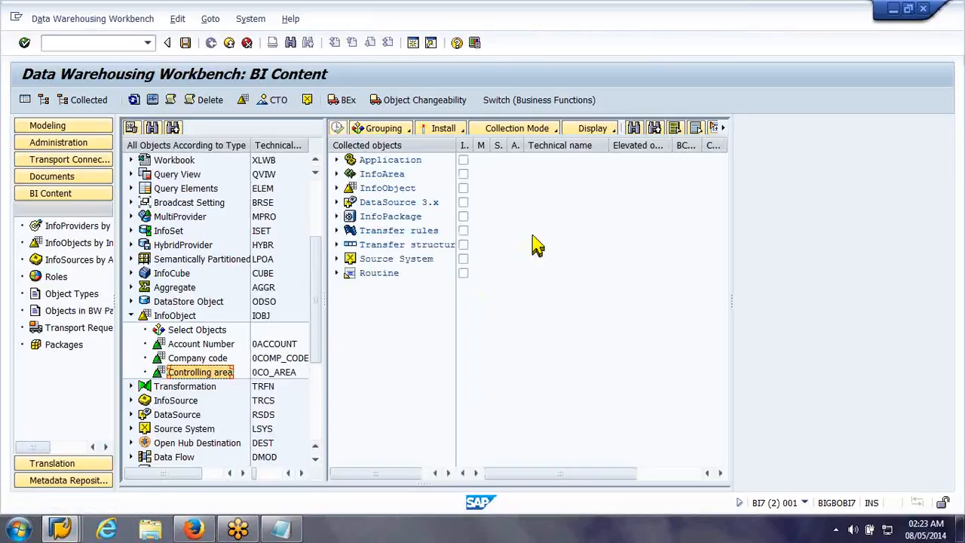
# Expand the collected InfoArea group, widen the object and technical name columns, and select Human Resources' technical name 0HCM
pyautogui.click(339, 179)
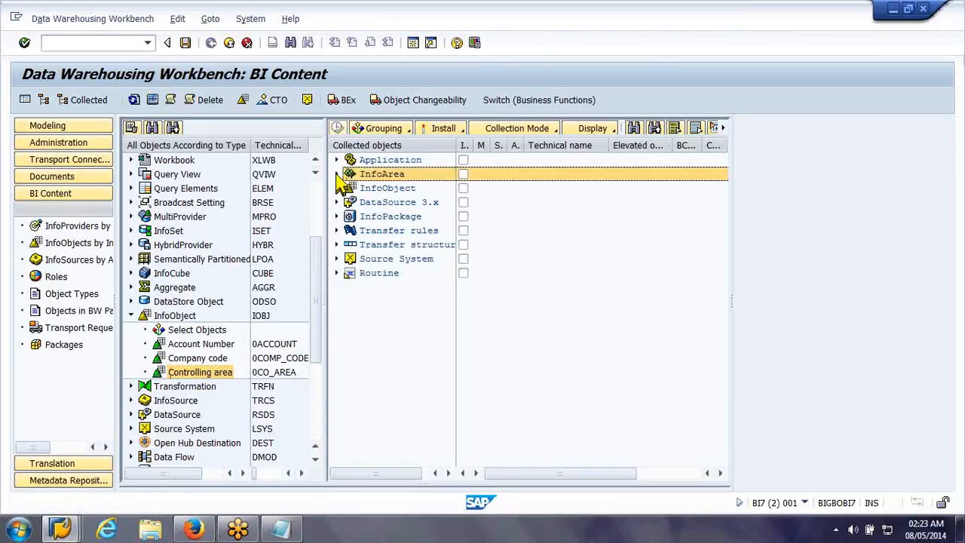
pyautogui.click(337, 177)
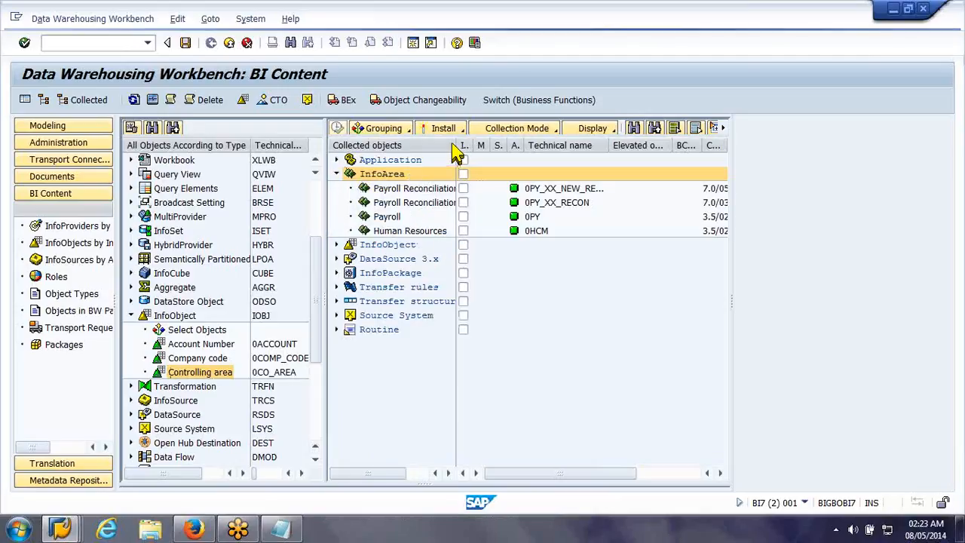
pyautogui.moveTo(456, 142); pyautogui.dragTo(495, 146)
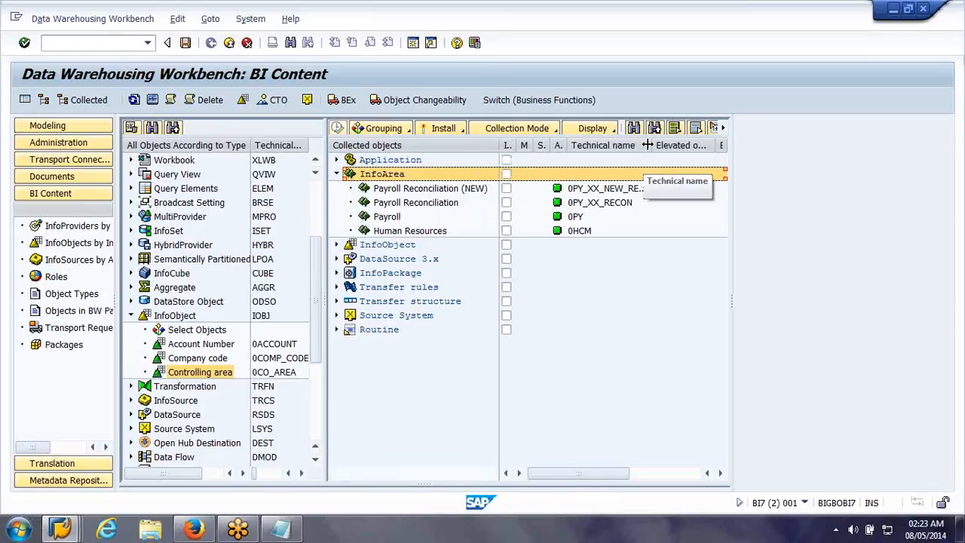
pyautogui.moveTo(652, 145); pyautogui.dragTo(706, 145)
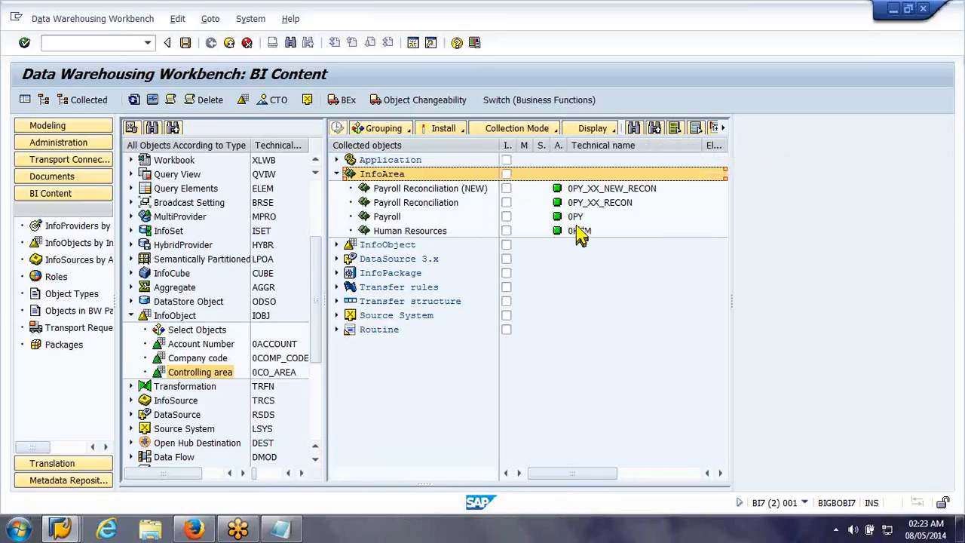
pyautogui.click(577, 230)
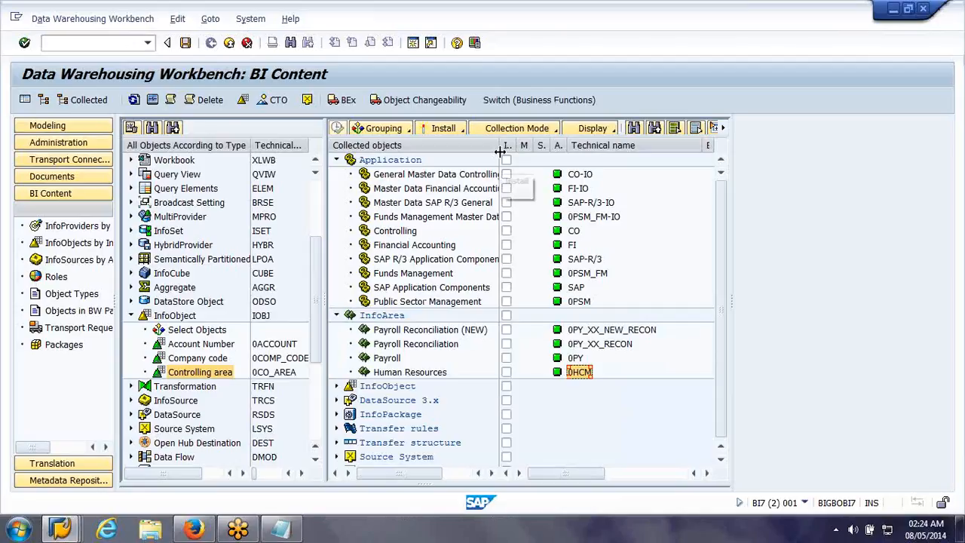
# Widen the collected objects column again and look through the components in the Application group
pyautogui.moveTo(499, 152); pyautogui.dragTo(548, 150)
pyautogui.click(391, 219)
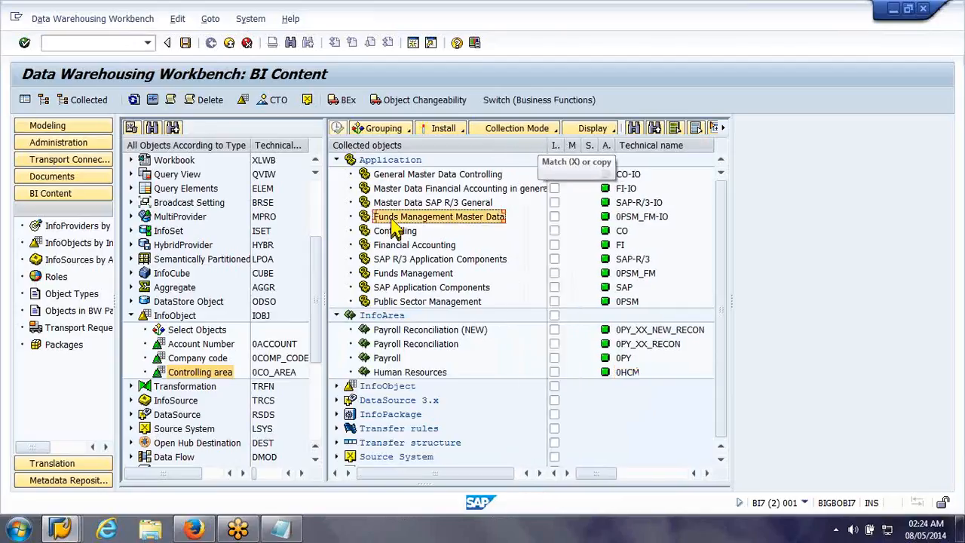
pyautogui.scroll(-1, 392, 230)
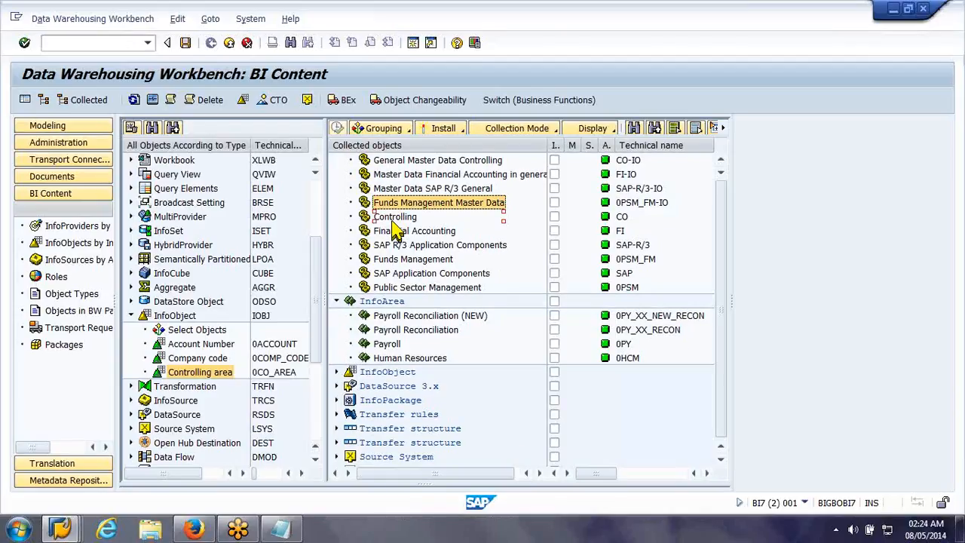
# Open the modeling workbench in a new session with the command /orsa1
pyautogui.click(91, 41)
pyautogui.write('/orsa1')
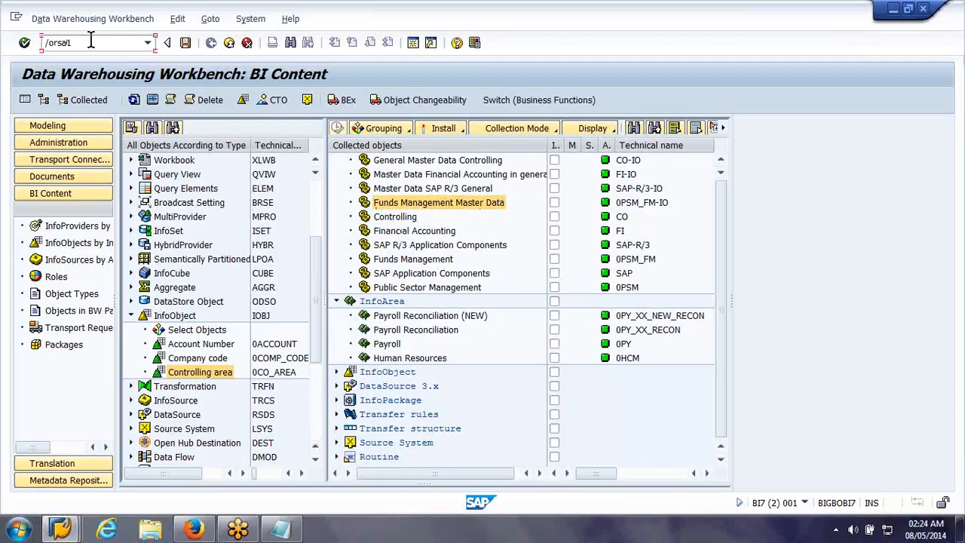
pyautogui.press('Return')
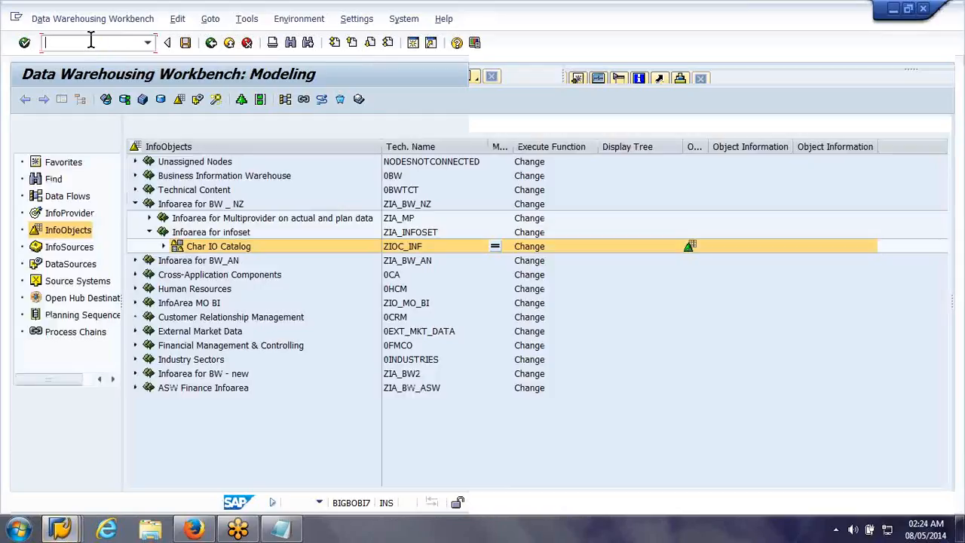
# Show the InfoProvider tree and collapse Infoarea for infoset and its parent Infoarea for BW _ NZ
pyautogui.click(70, 214)
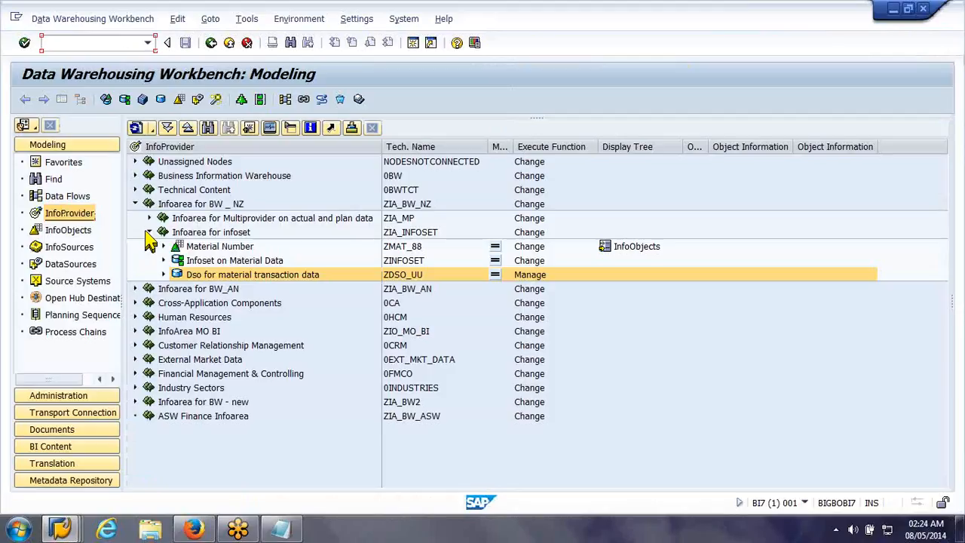
pyautogui.click(149, 232)
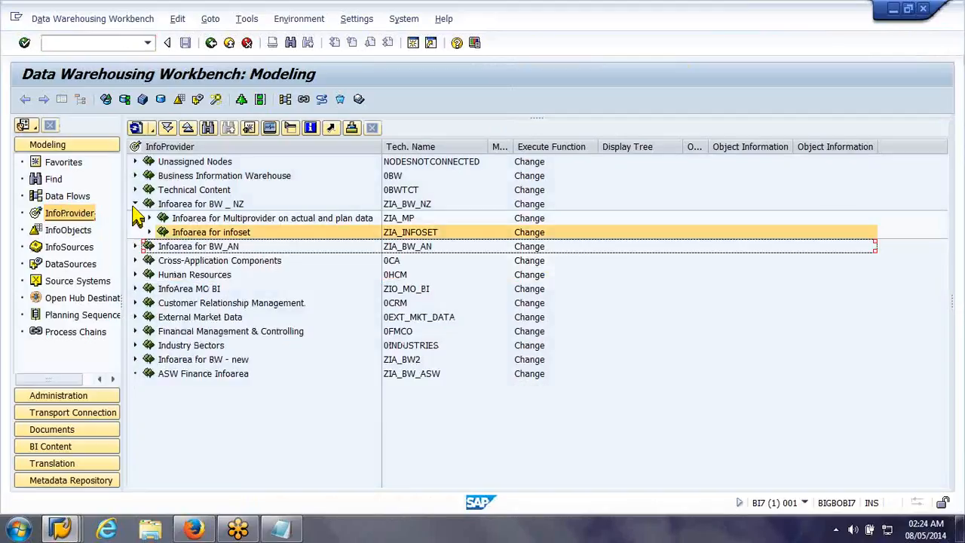
pyautogui.click(134, 205)
# Examine the InfoProviders under Financial Management & Controlling, including Financial Accounting and Reporting Financials (EhP3), and collapse both subareas
pyautogui.click(258, 304)
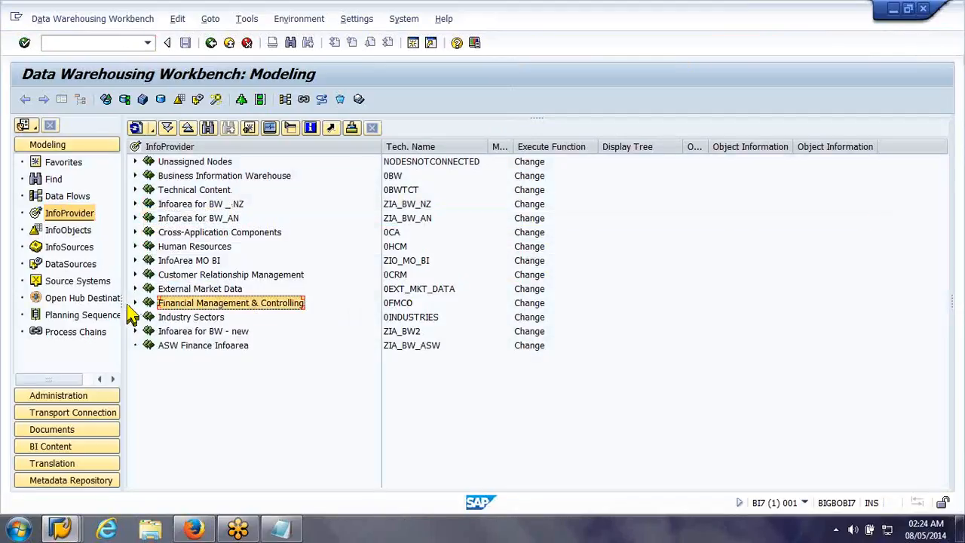
pyautogui.click(132, 304)
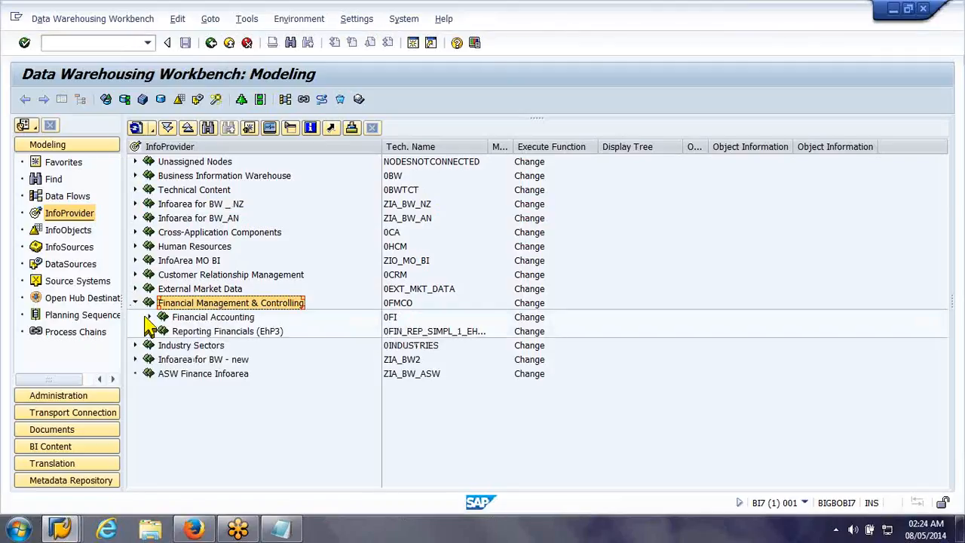
pyautogui.click(147, 320)
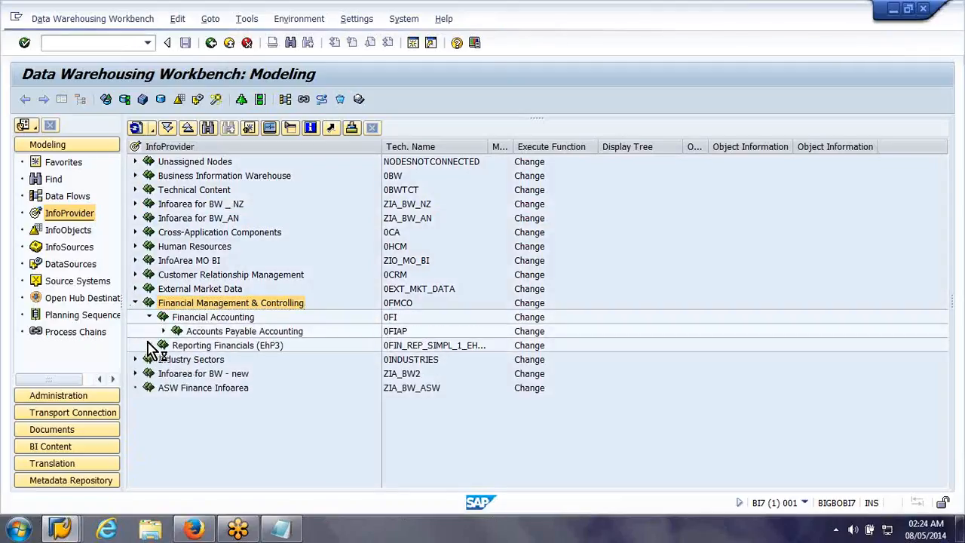
pyautogui.click(149, 345)
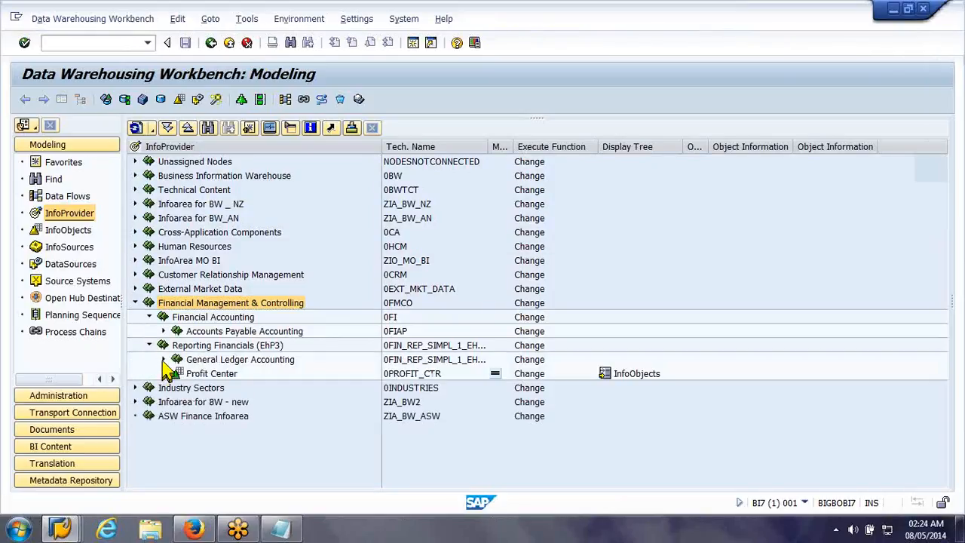
pyautogui.click(163, 359)
pyautogui.click(149, 345)
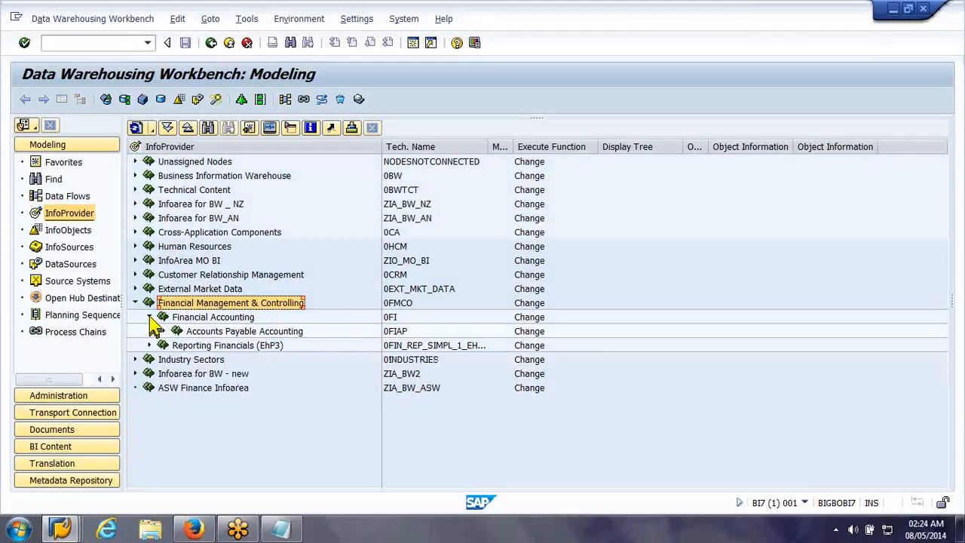
pyautogui.click(150, 317)
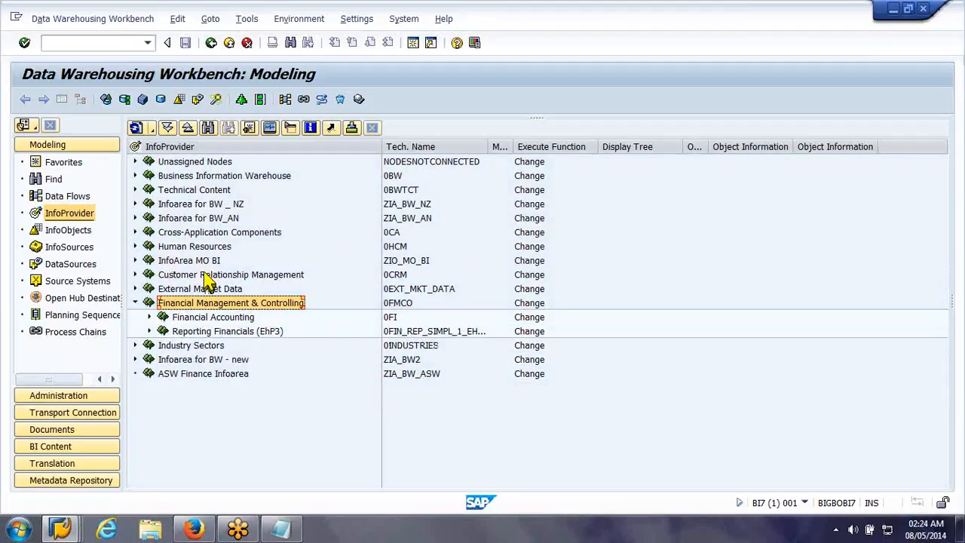
# Look through the top-level infoareas, expanding Cross-Application Components to check its Cross-application Master Data, and collapse it again
pyautogui.click(204, 275)
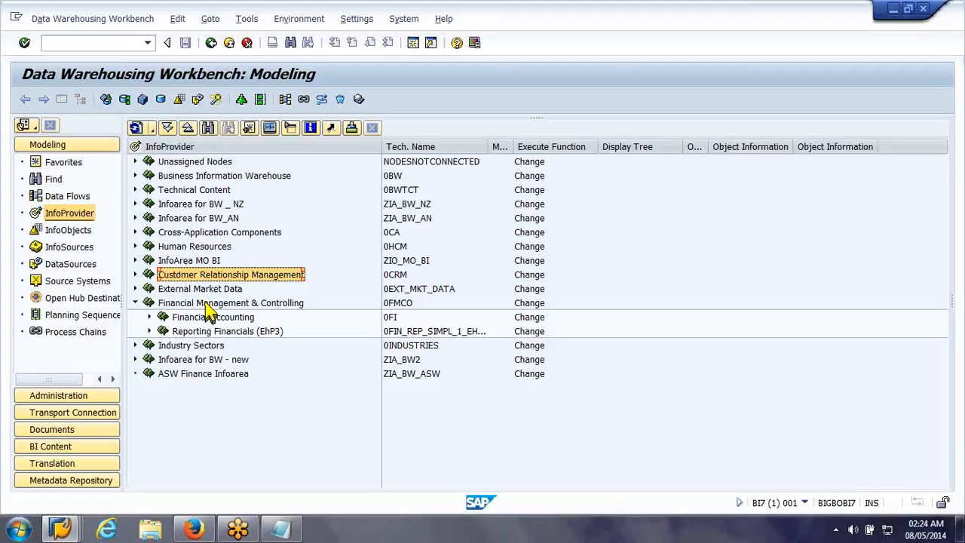
pyautogui.click(202, 247)
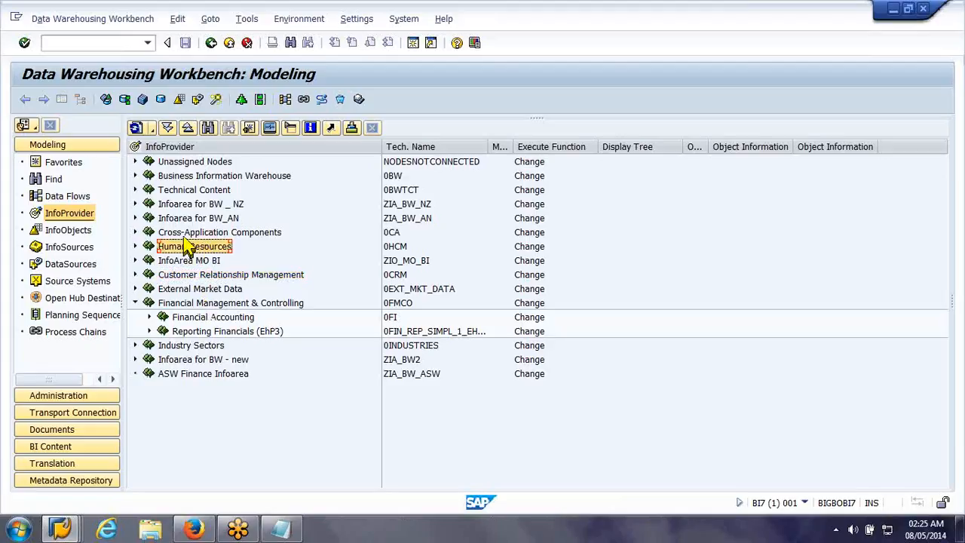
pyautogui.click(187, 234)
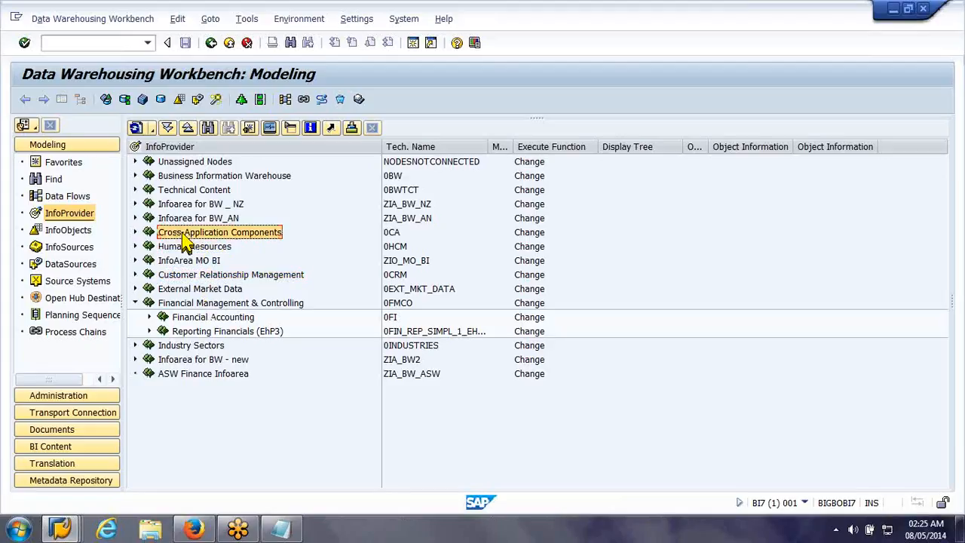
pyautogui.click(135, 232)
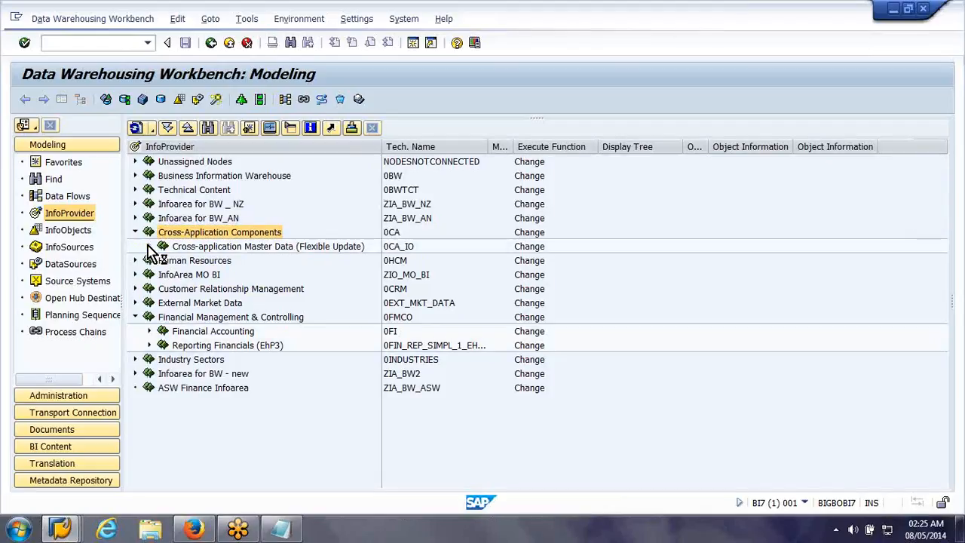
pyautogui.click(149, 246)
pyautogui.click(135, 233)
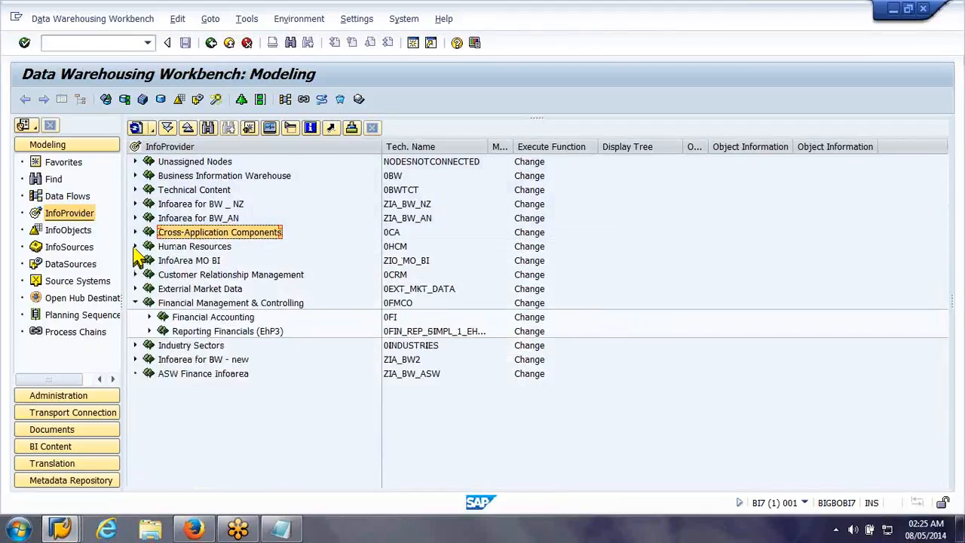
# Insert characteristic 0CO_AREA as an InfoProvider in Payroll Reconciliation (NEW), under Human Resources, Payroll, Payroll Reconciliation
pyautogui.click(134, 247)
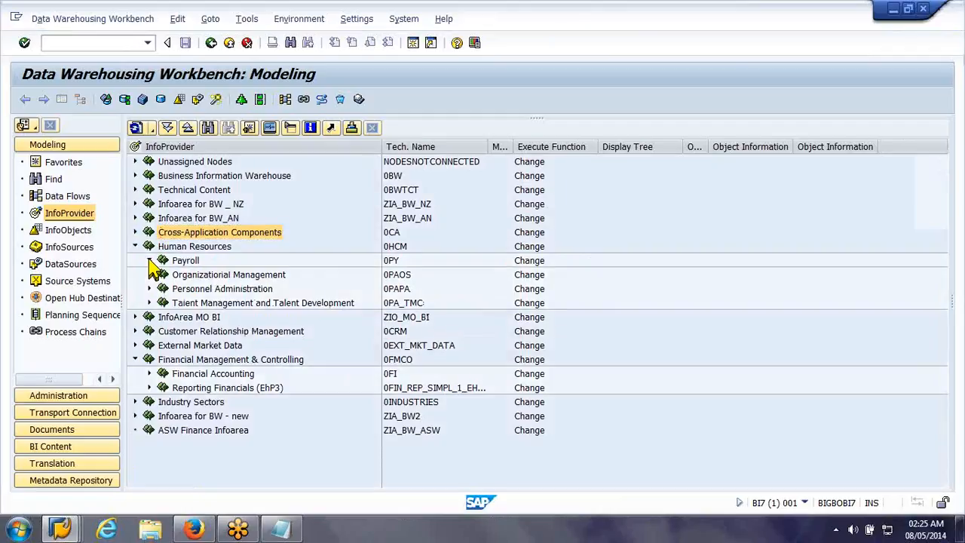
pyautogui.click(149, 260)
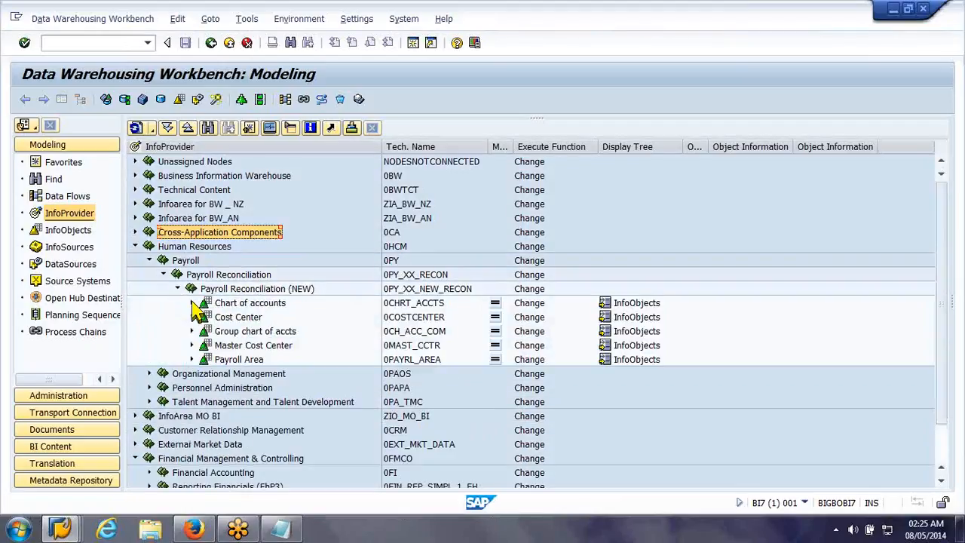
pyautogui.click(266, 290)
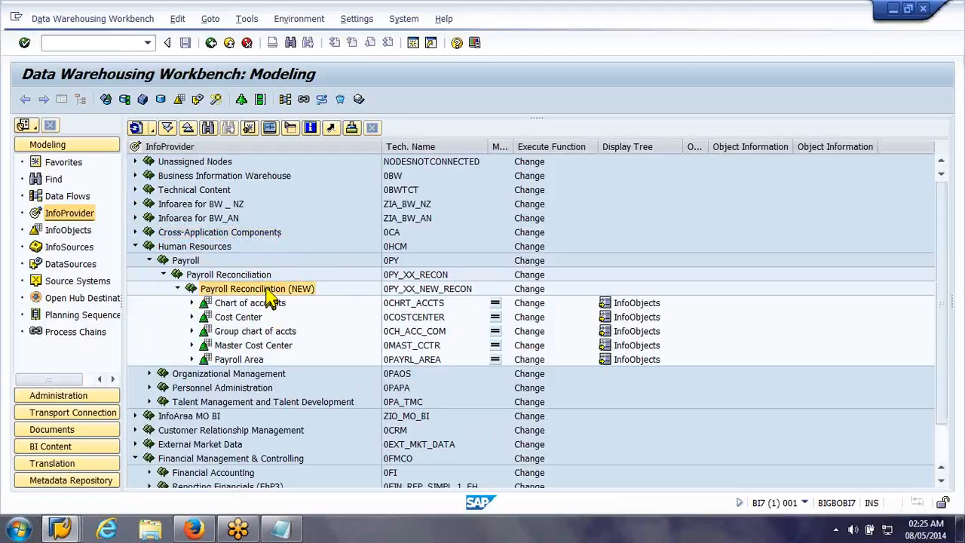
pyautogui.rightClick(266, 290)
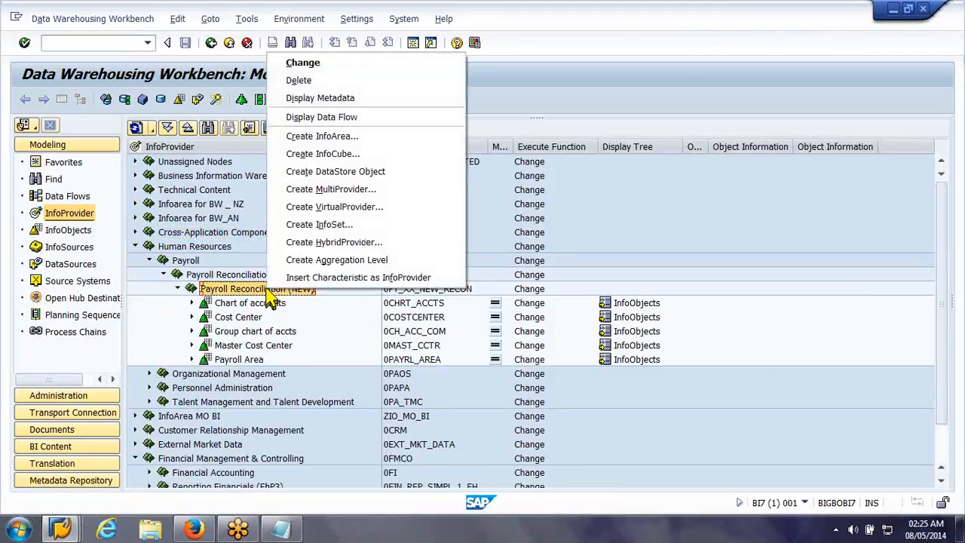
pyautogui.click(279, 277)
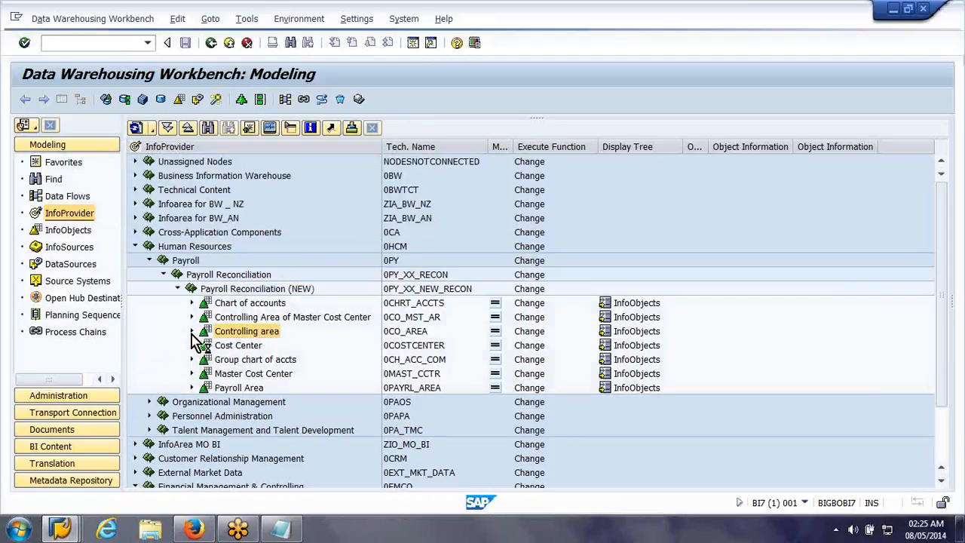
# Expand Controlling area and its attributes, and widen the InfoProvider column to read the name of the transformation underneath
pyautogui.click(192, 332)
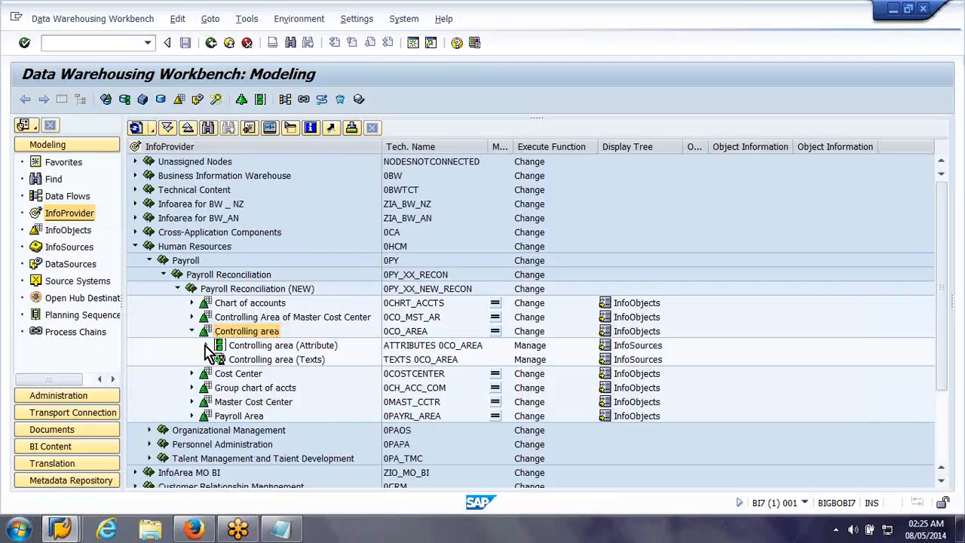
pyautogui.click(207, 346)
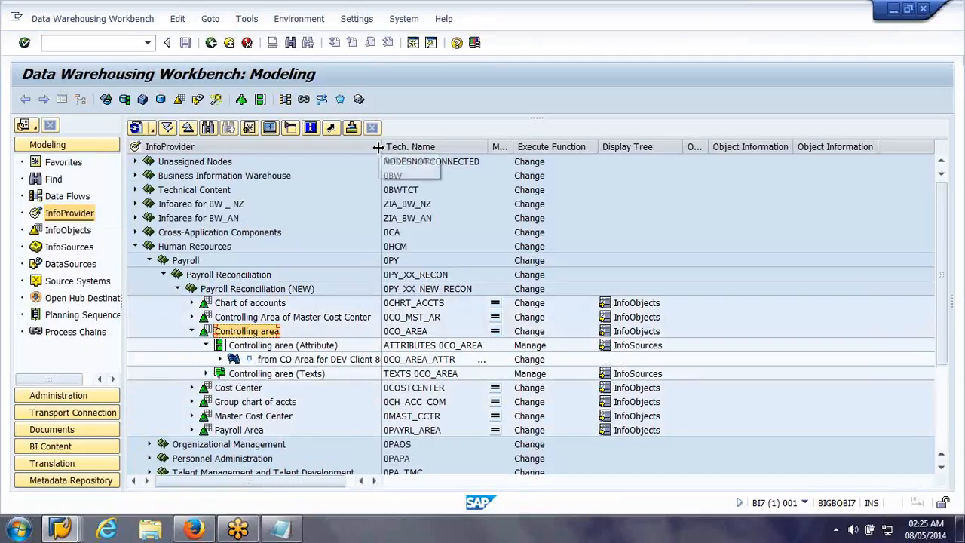
pyautogui.moveTo(378, 147); pyautogui.dragTo(456, 146)
pyautogui.click(294, 360)
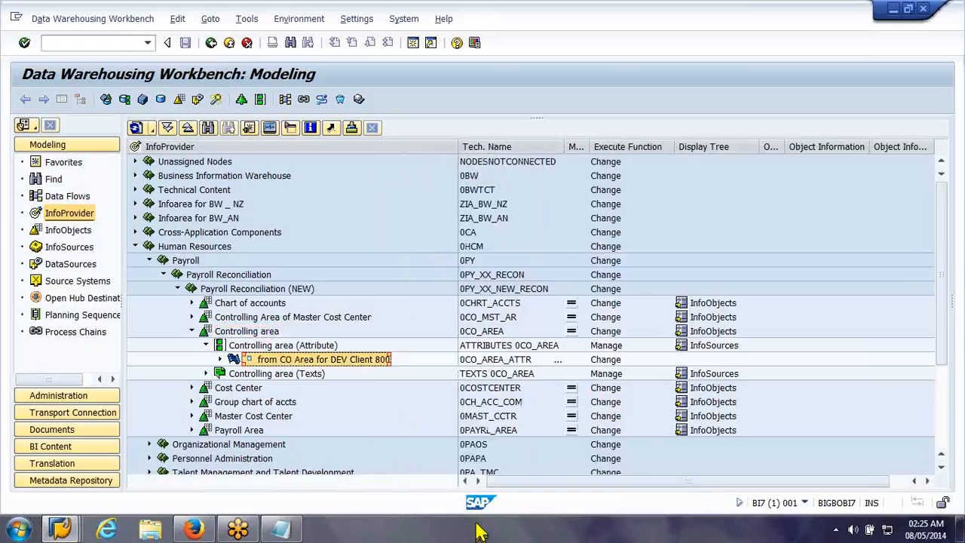
# Display the data flow of InfoObject Controlling area (0CO_AREA), expanding the start object downwards
pyautogui.click(230, 334)
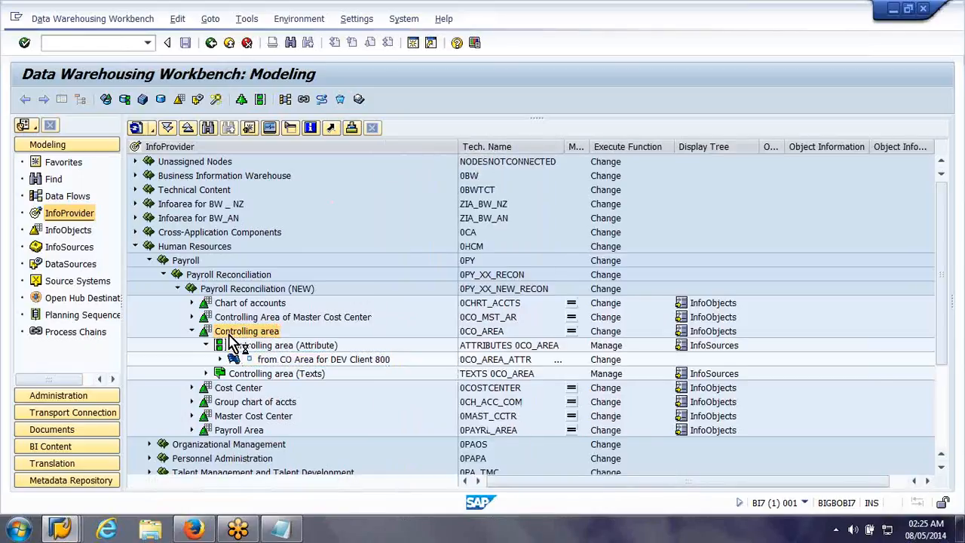
pyautogui.rightClick(230, 341)
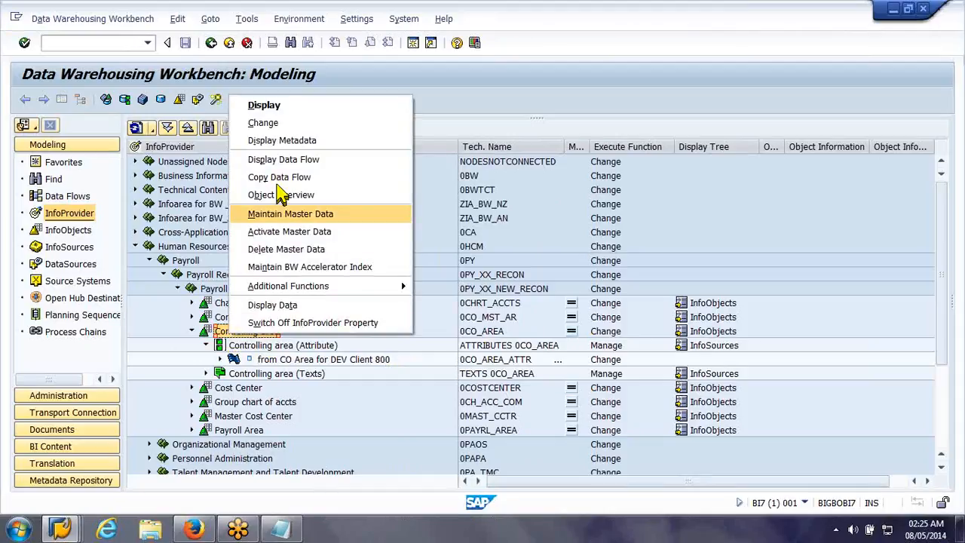
pyautogui.click(285, 160)
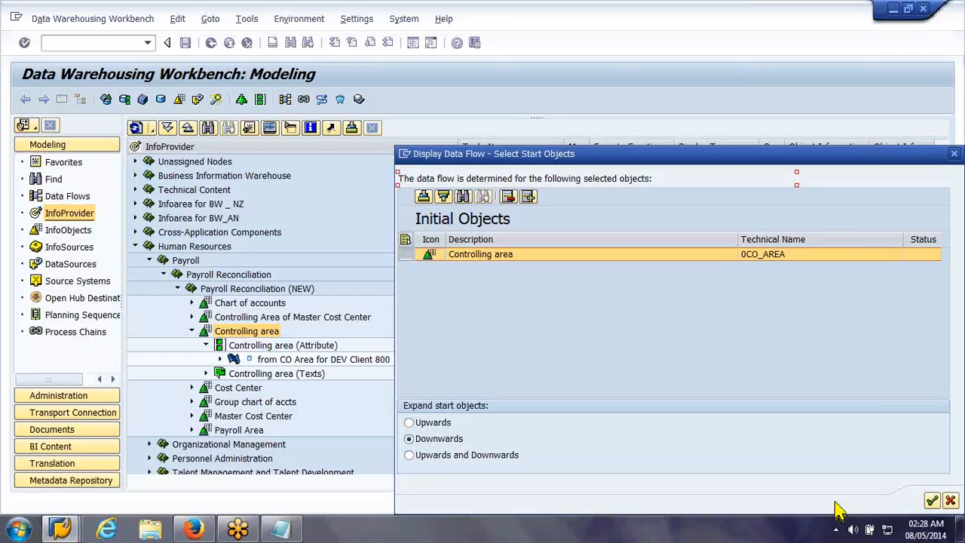
pyautogui.click(933, 502)
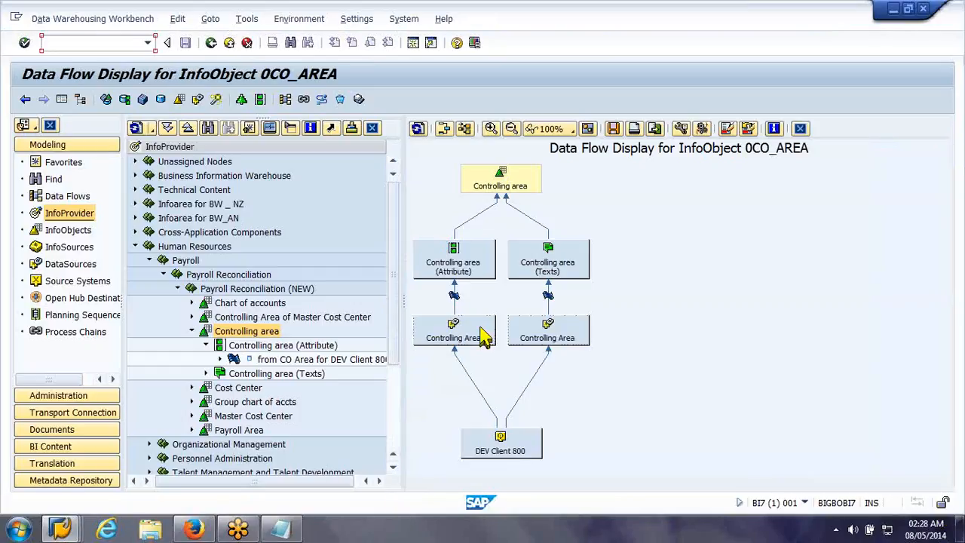
# Show technical names and InfoPackages in a full-width data flow display, and examine it from 0CO_AREA down to the source system
pyautogui.click(685, 132)
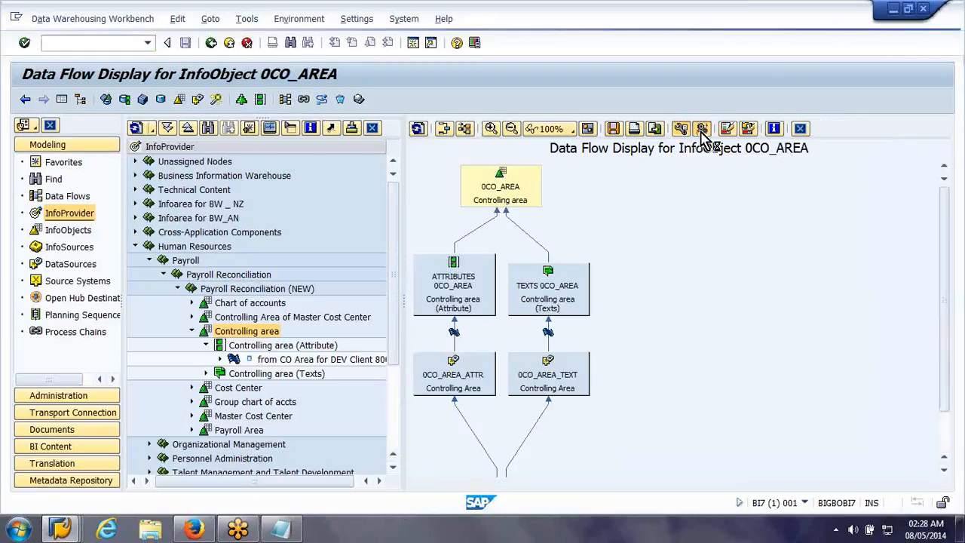
pyautogui.click(702, 132)
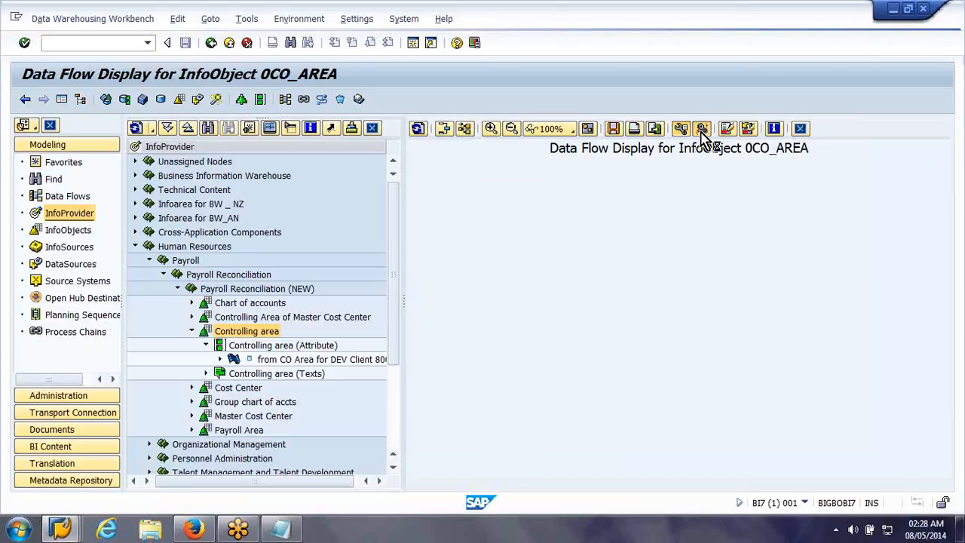
pyautogui.click(61, 99)
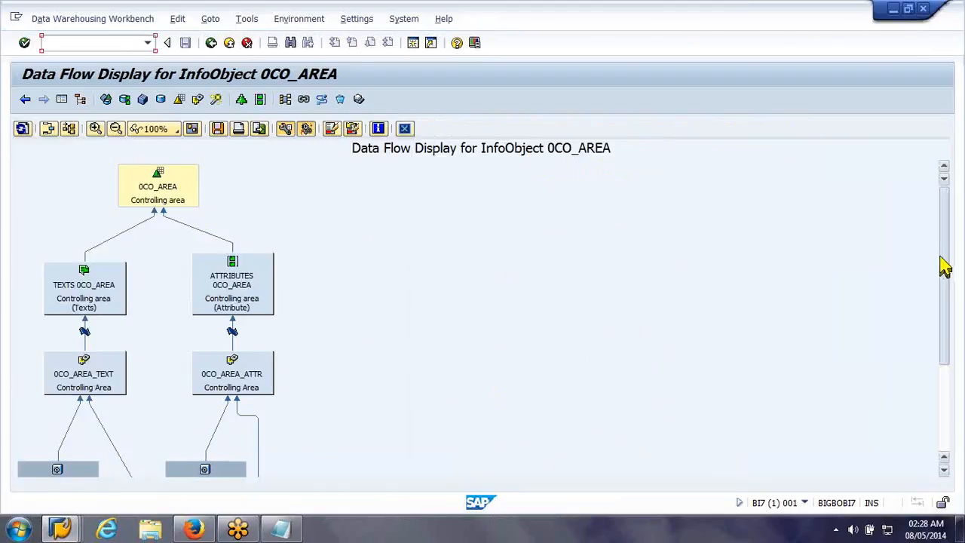
pyautogui.scroll(-1, 944, 266)
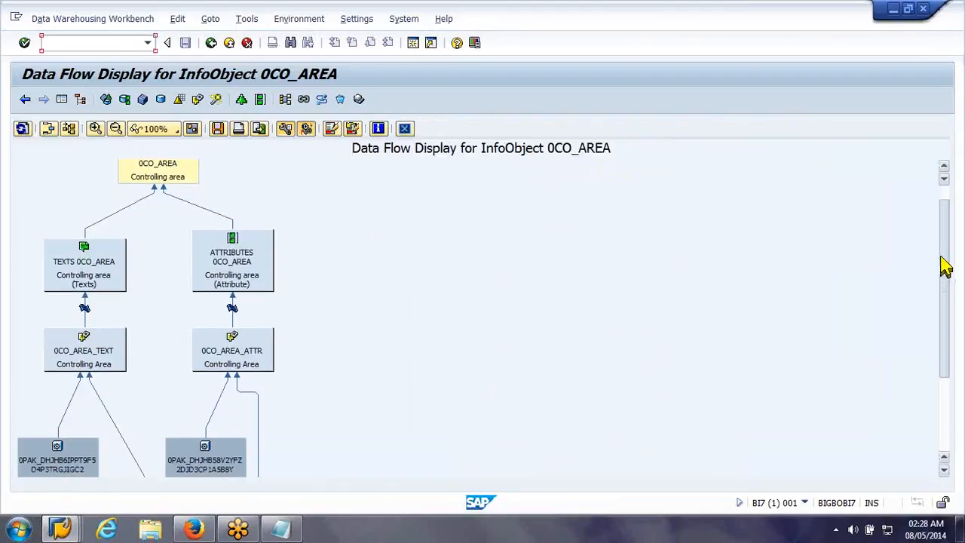
pyautogui.scroll(-2, 943, 296)
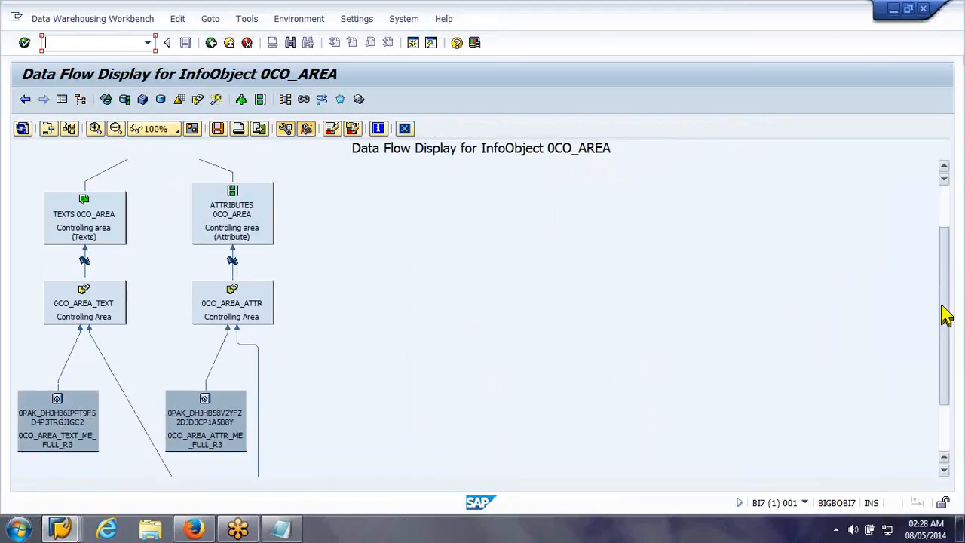
pyautogui.scroll(-1, 946, 383)
pyautogui.scroll(-2, 946, 383)
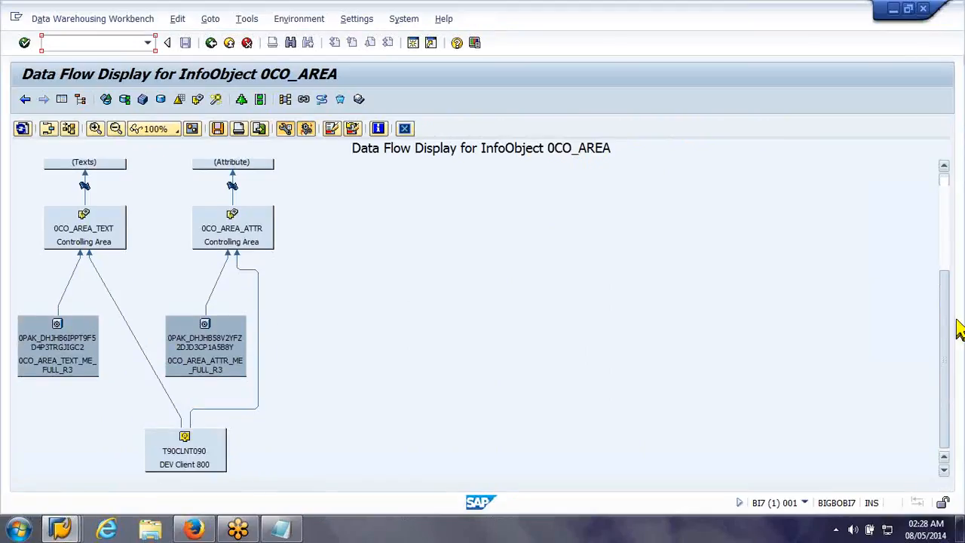
pyautogui.scroll(4, 957, 329)
pyautogui.scroll(3, 958, 285)
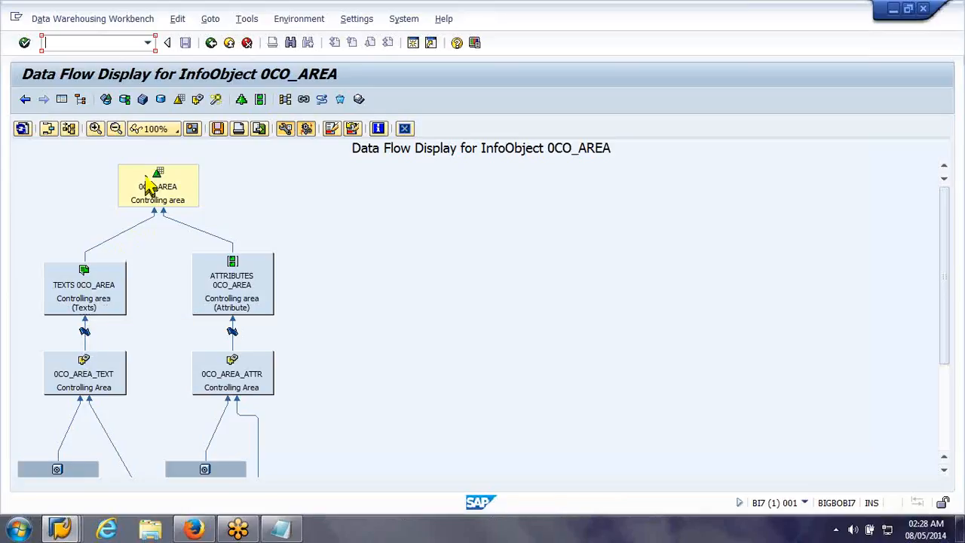
# Return to the InfoProvider tree and expand Controlling area's attribute and text branches down to their DataSources and InfoPackages
pyautogui.click(229, 44)
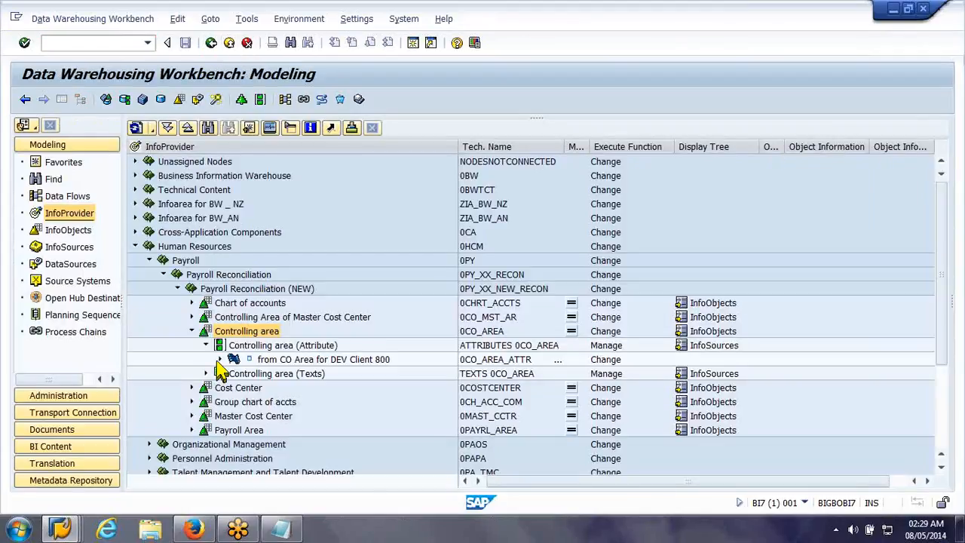
pyautogui.click(219, 360)
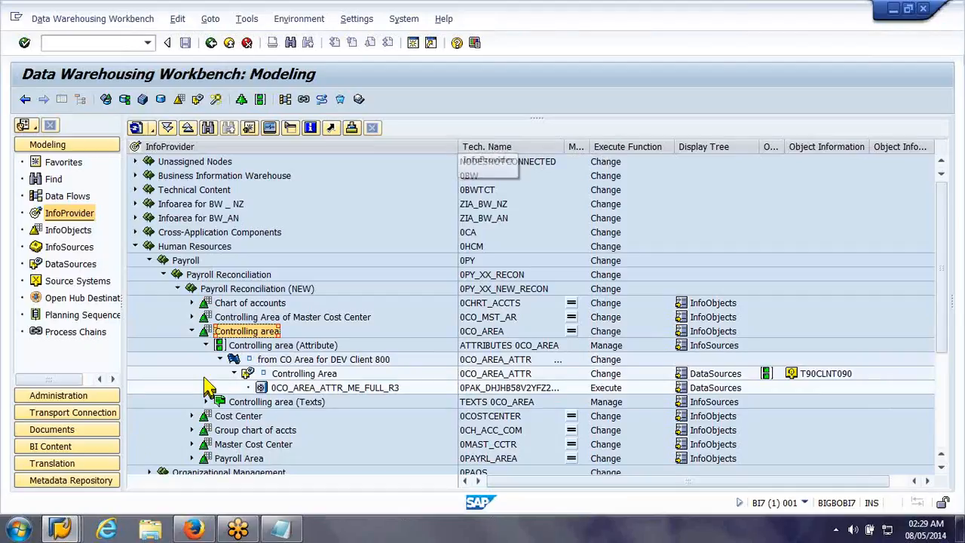
pyautogui.click(269, 360)
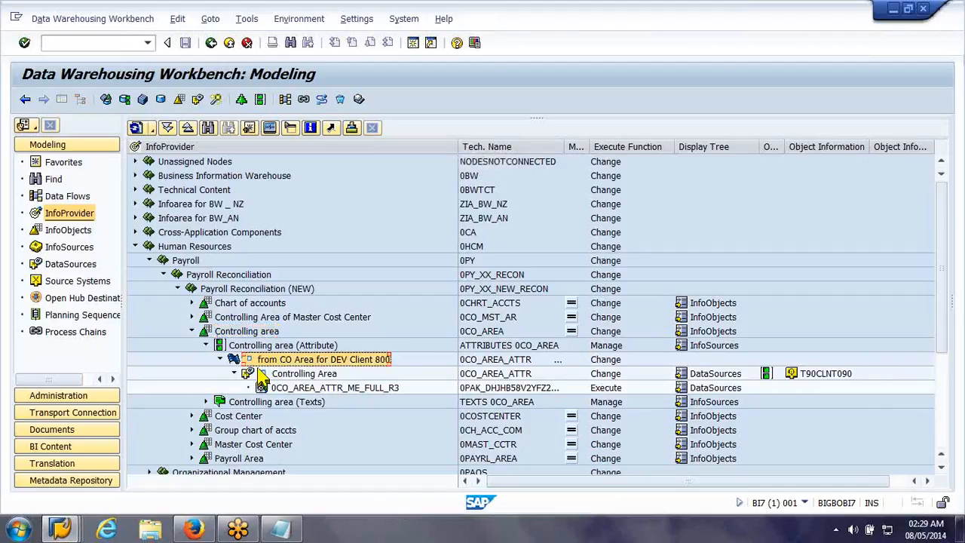
pyautogui.click(205, 402)
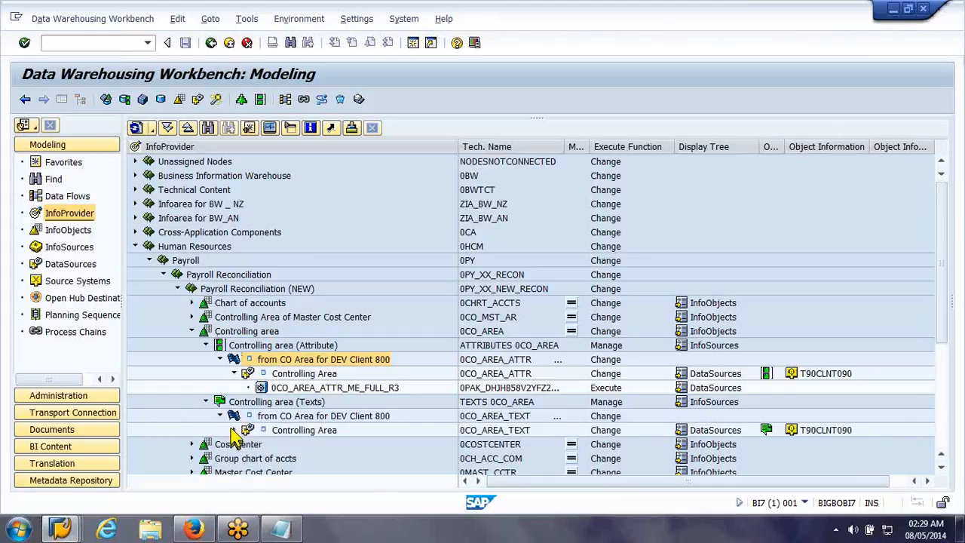
pyautogui.click(233, 430)
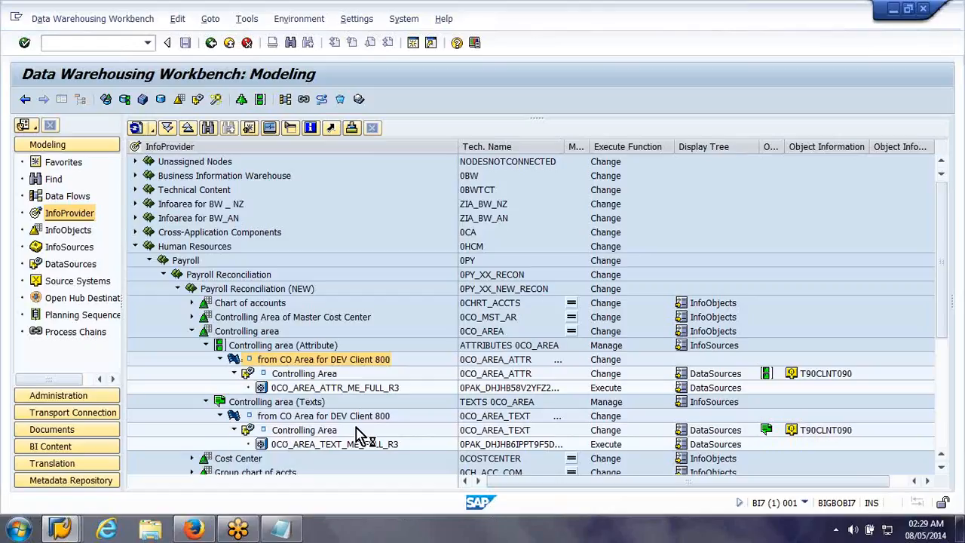
# Show the DataSources tree for DEV Client 800, inspect the Company Code text DataSource 0COMP_CODE_TEXT and collapse it
pyautogui.click(74, 265)
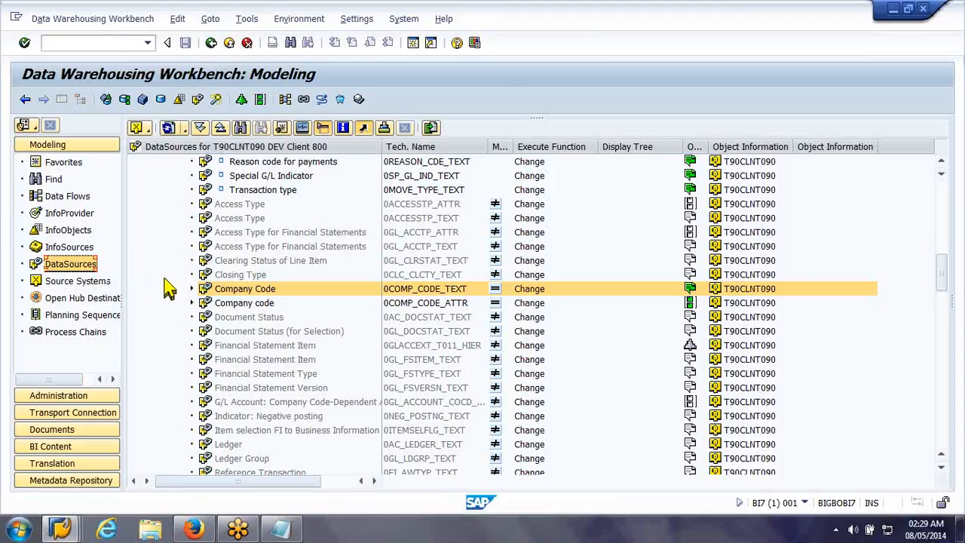
pyautogui.click(191, 287)
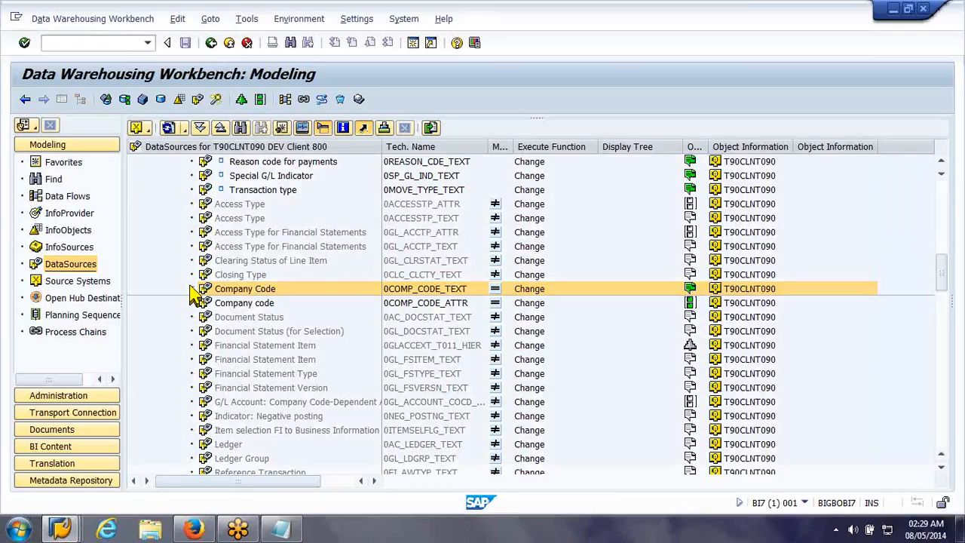
pyautogui.click(191, 288)
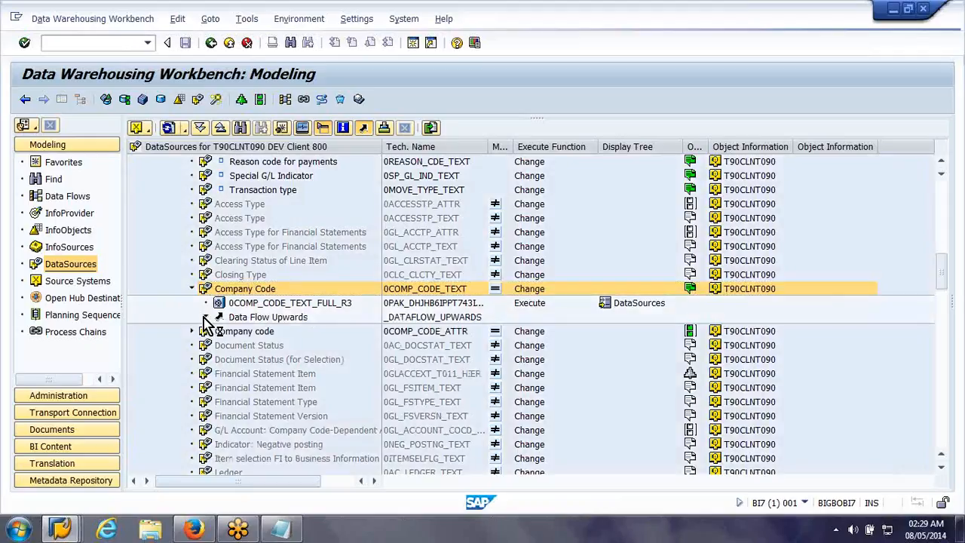
pyautogui.click(206, 317)
pyautogui.click(192, 289)
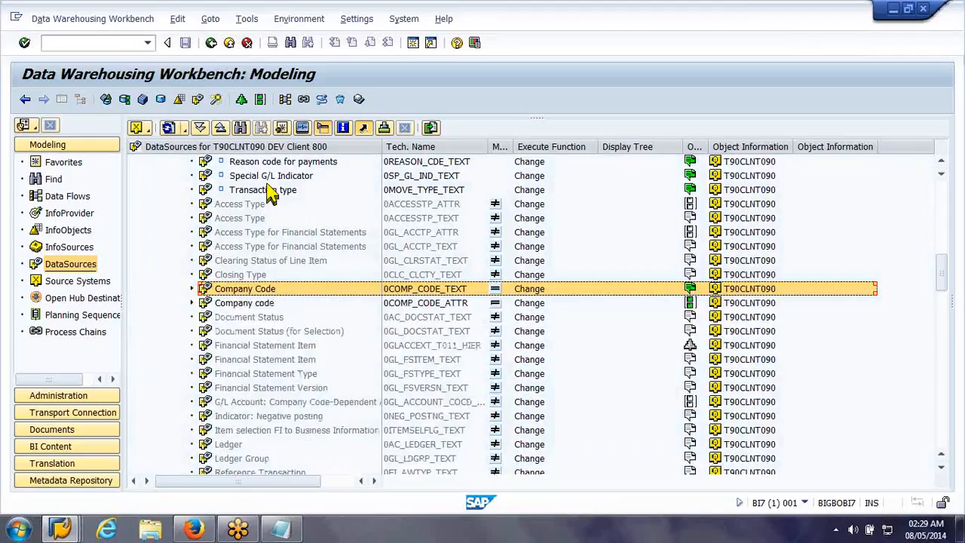
# Find the Controlling Area DataSource 0CO_AREA_ATTR, expand its upward data flow to the attribute target, and widen the name column
pyautogui.moveTo(264, 189); pyautogui.dragTo(243, 131)
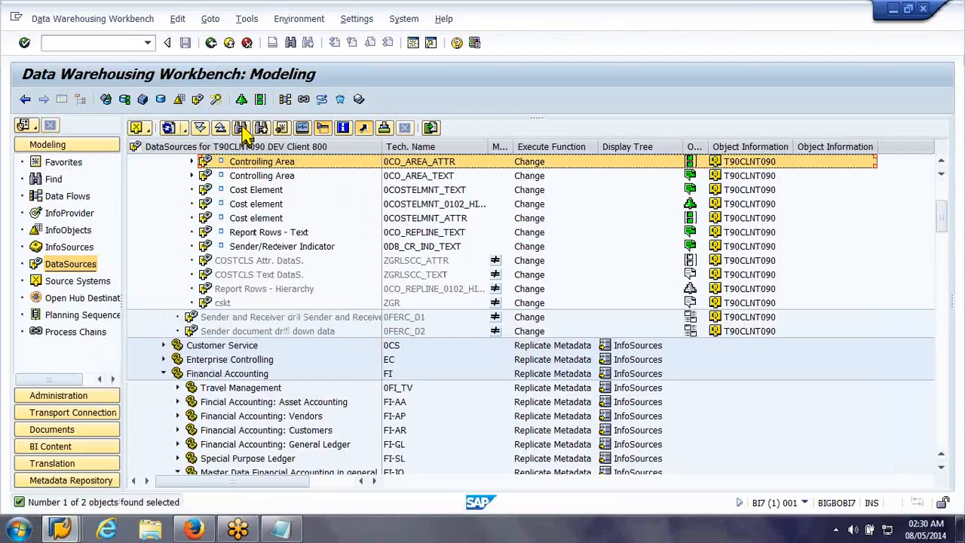
pyautogui.click(193, 163)
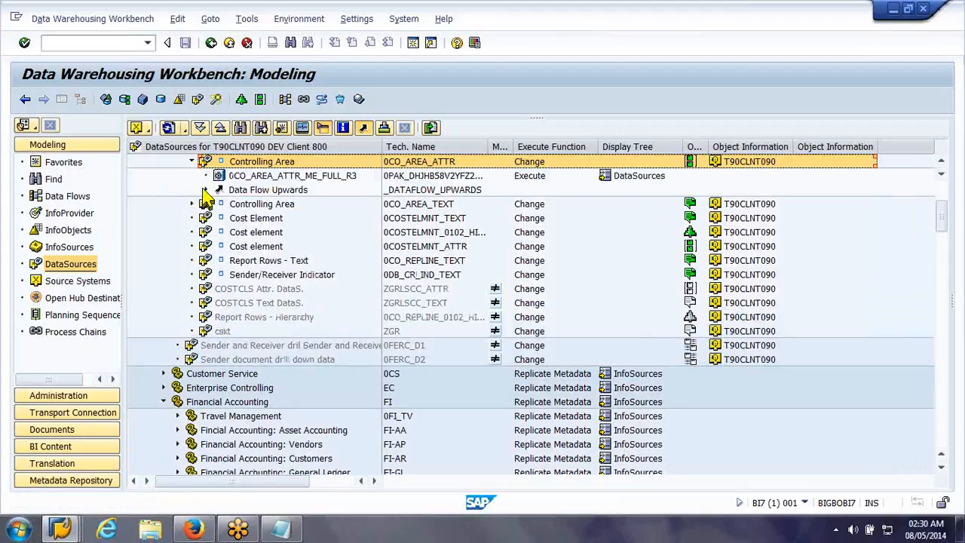
pyautogui.click(205, 190)
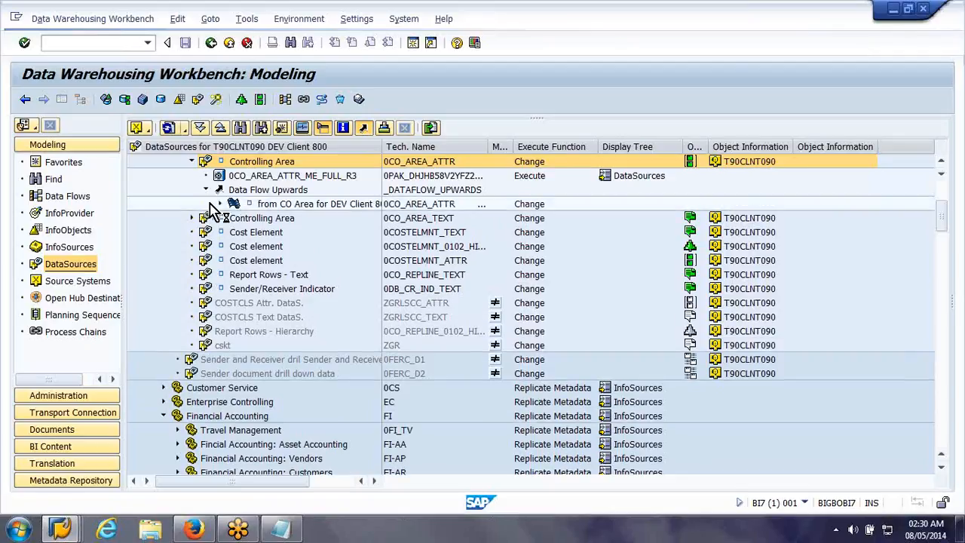
pyautogui.click(219, 204)
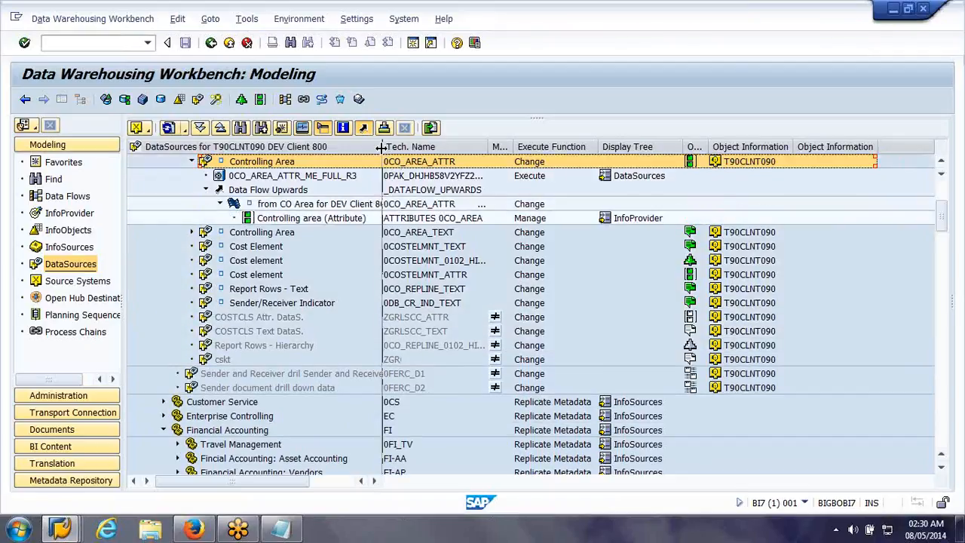
pyautogui.moveTo(381, 147)
pyautogui.mouseDown()
pyautogui.moveTo(456, 147)
pyautogui.moveTo(397, 147)
pyautogui.mouseUp()
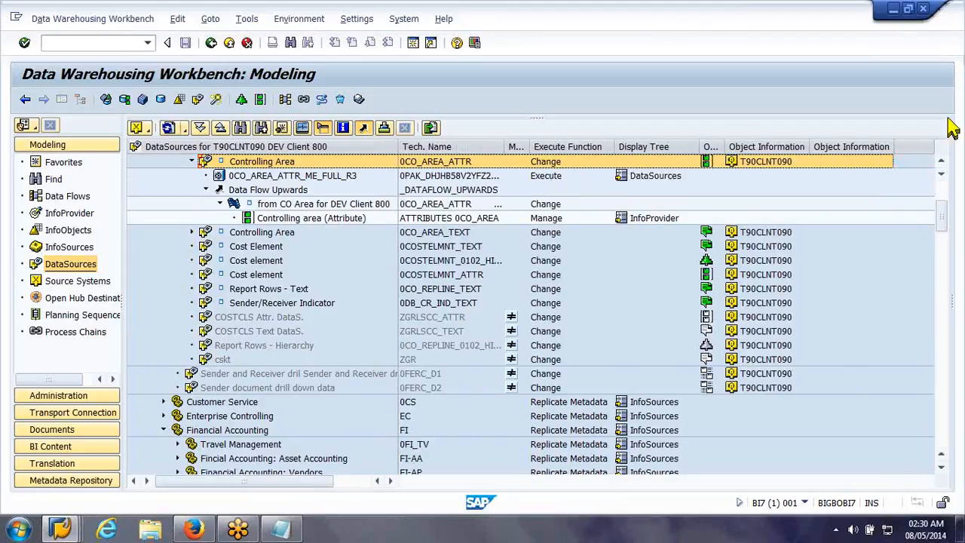
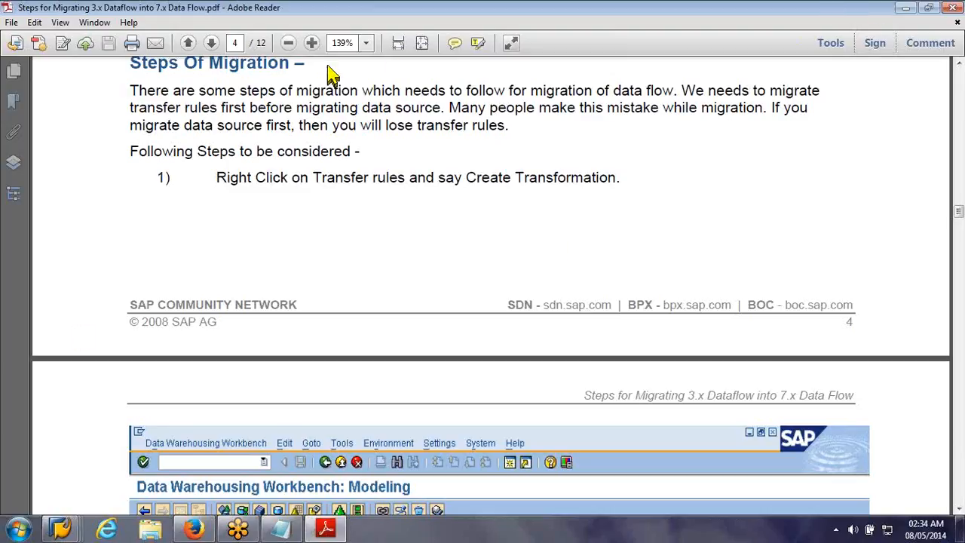
# Switch to the PDF guide on migrating 3.x data flows and read the first migration step on creating a transformation from transfer rules
pyautogui.moveTo(313, 183); pyautogui.dragTo(408, 179)
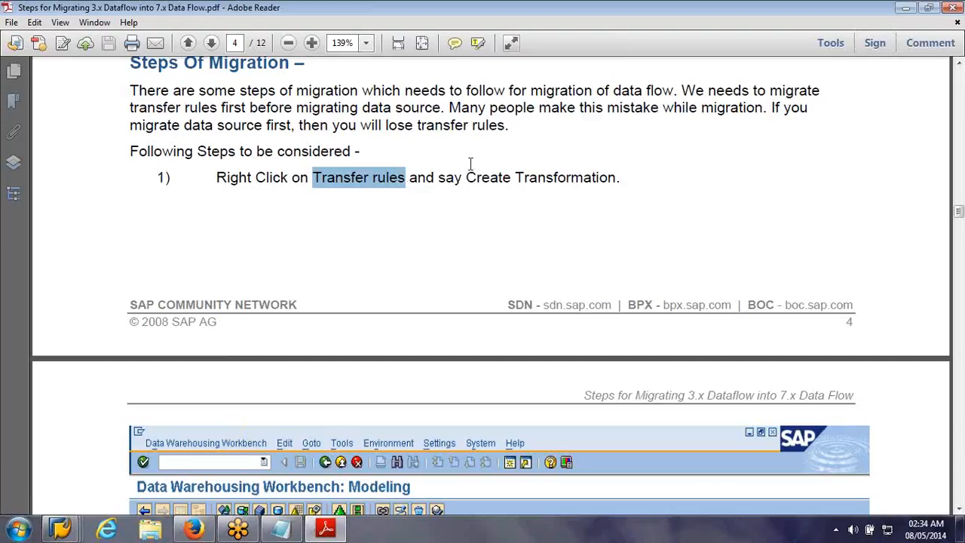
pyautogui.scroll(1, 470, 164)
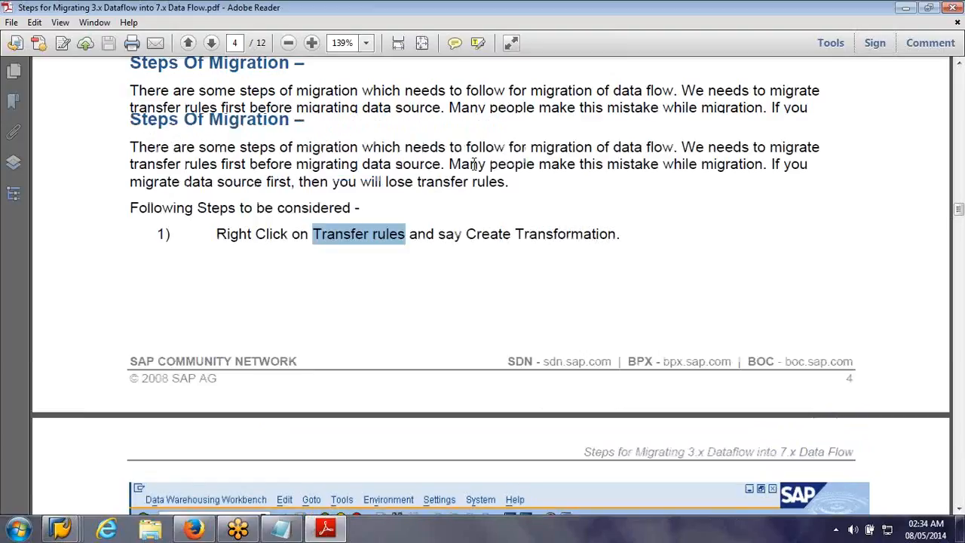
pyautogui.scroll(2, 473, 164)
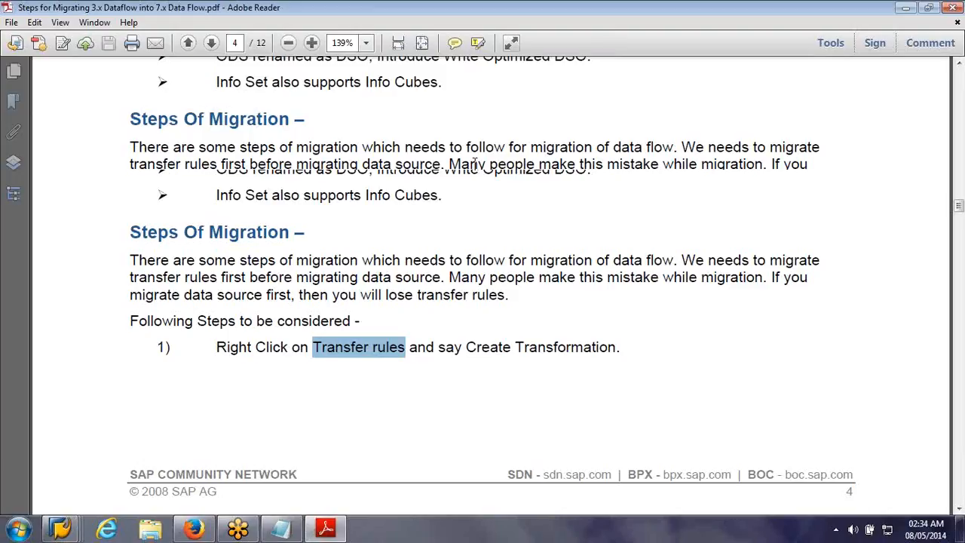
pyautogui.scroll(-8, 476, 164)
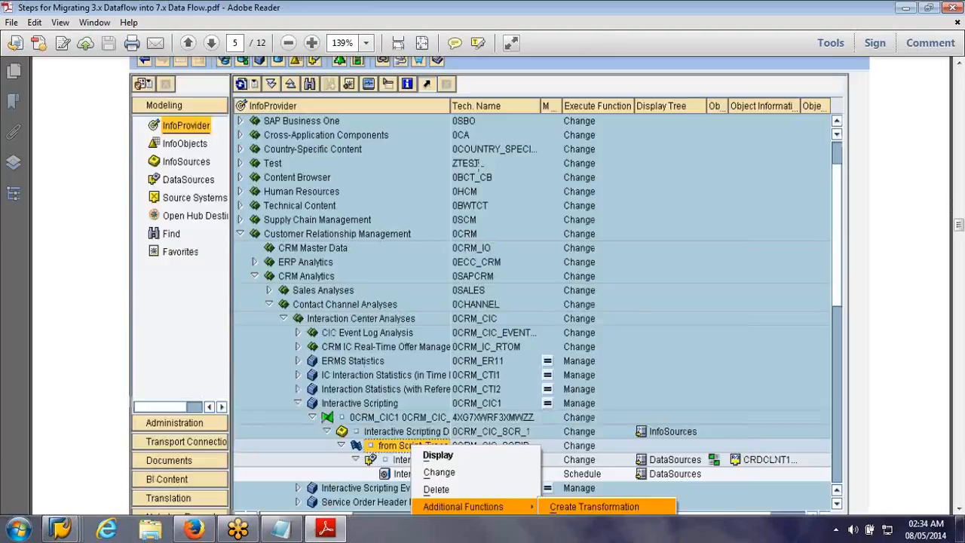
pyautogui.scroll(-4, 477, 163)
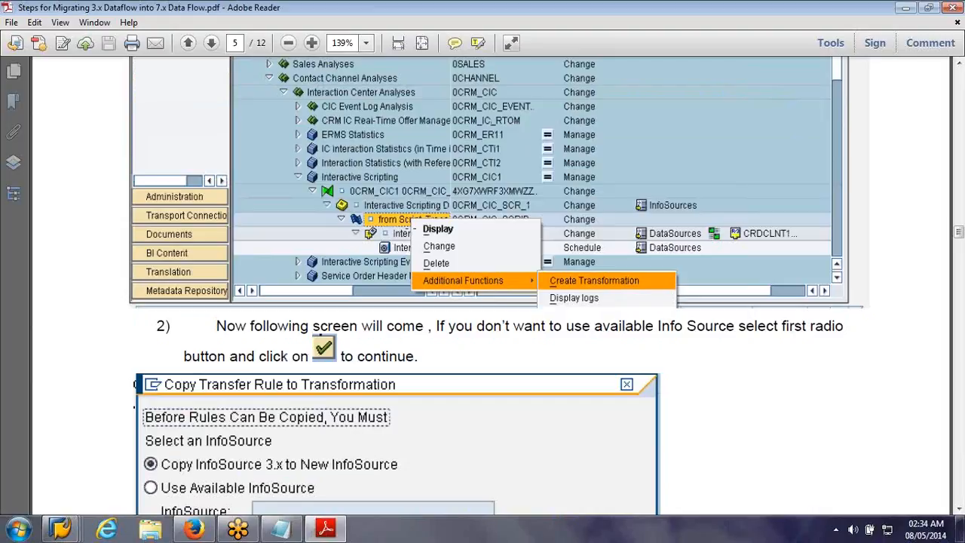
pyautogui.scroll(8, 419, 241)
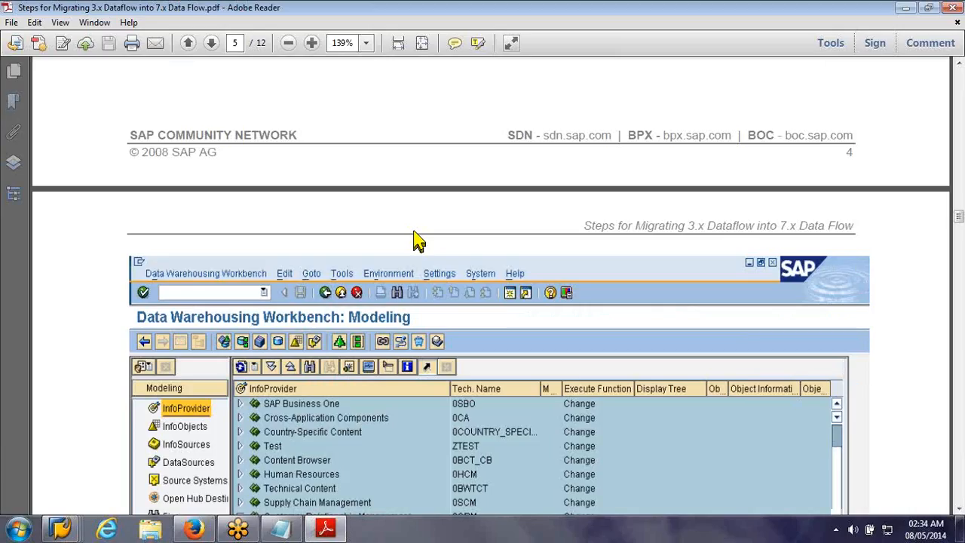
pyautogui.scroll(3, 418, 242)
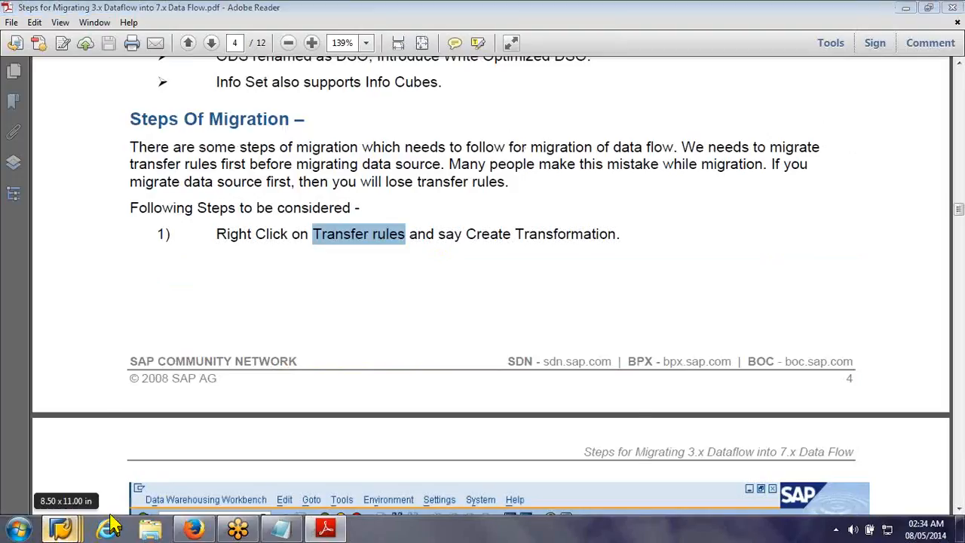
# Return to the SAP Modeling workbench and create a transformation from the 0CO_AREA_ATTR transfer rules 'from CO Area for DEV Client 800'
pyautogui.moveTo(62, 529)
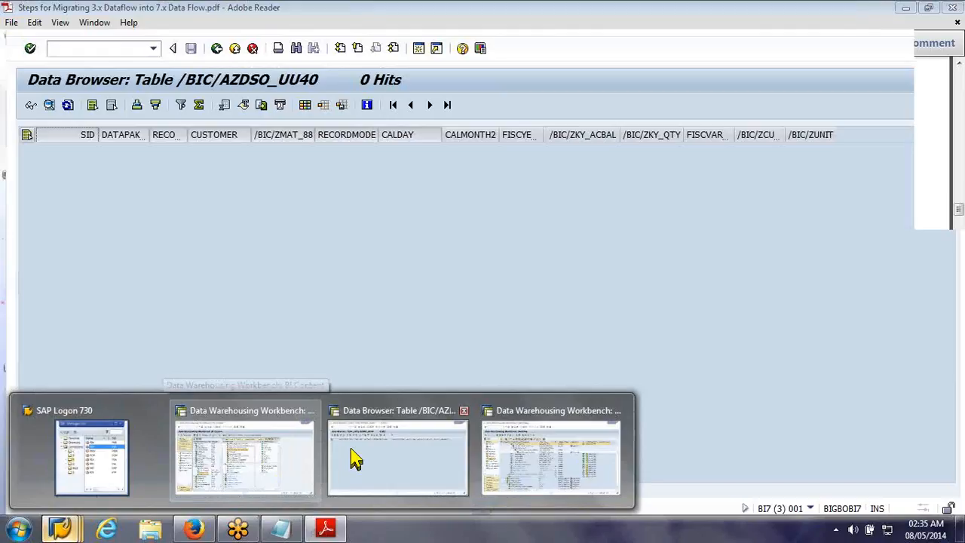
pyautogui.click(544, 457)
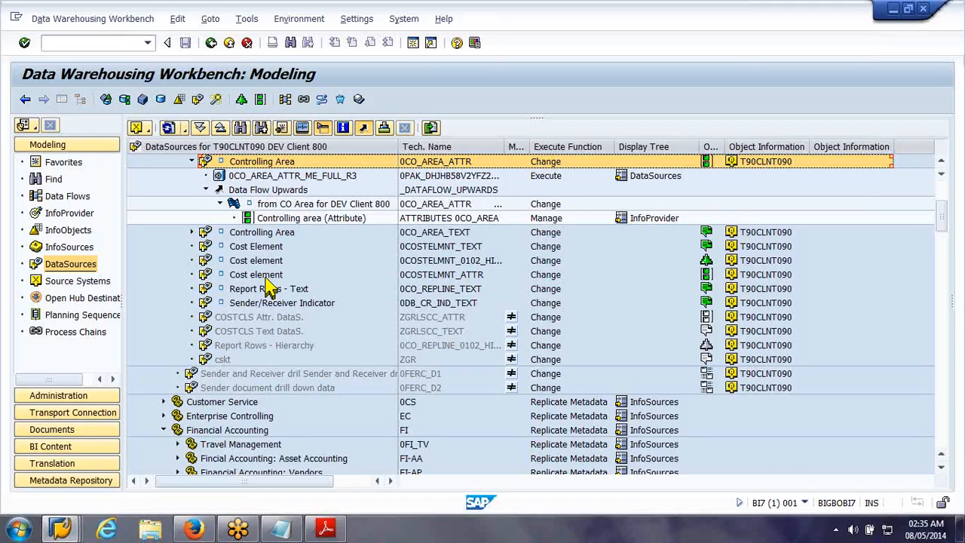
pyautogui.click(272, 210)
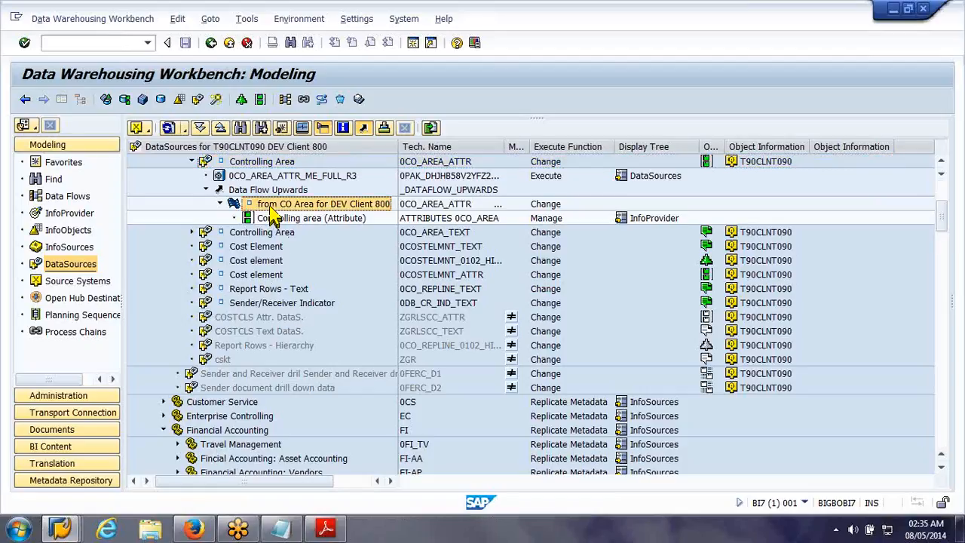
pyautogui.doubleClick(270, 207)
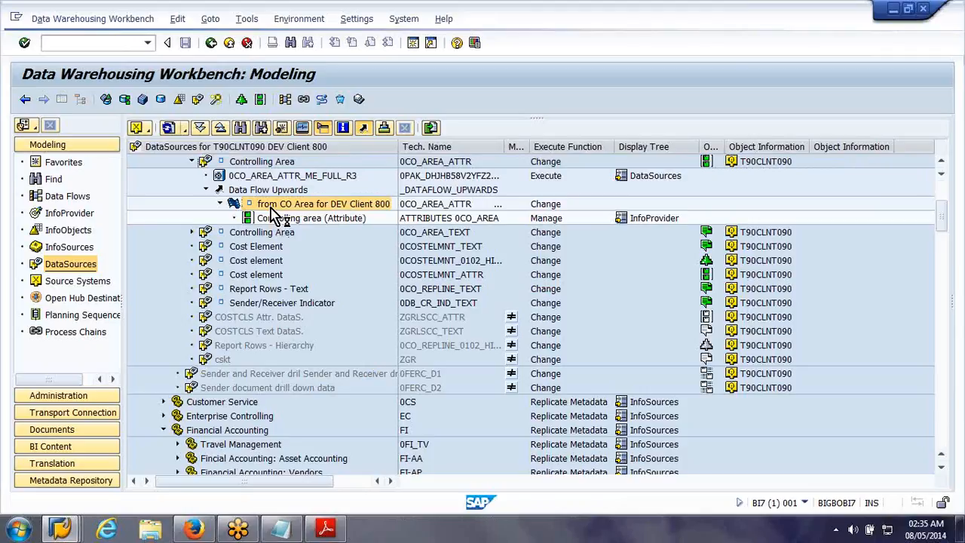
pyautogui.rightClick(271, 211)
pyautogui.moveTo(344, 287)
pyautogui.click(454, 290)
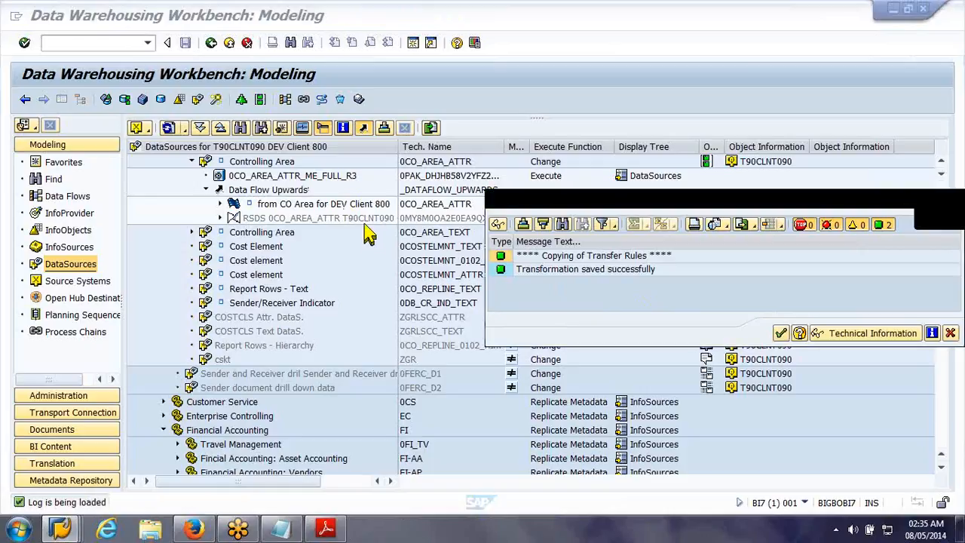
pyautogui.press('Return')
# Open the transformation from 0CO_AREA_ATTR to InfoObject 0CO_AREA for changing and activate it
pyautogui.moveTo(395, 149); pyautogui.dragTo(419, 141)
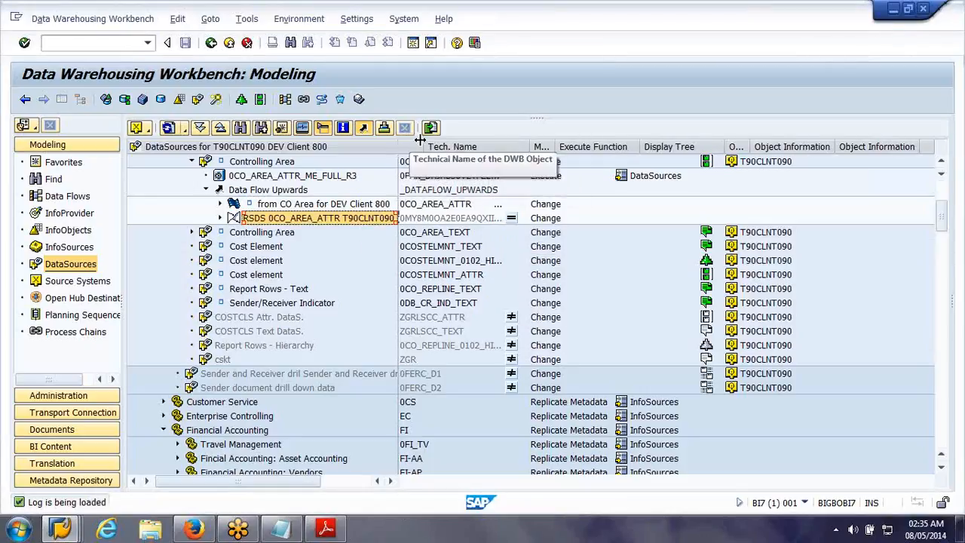
pyautogui.click(581, 218)
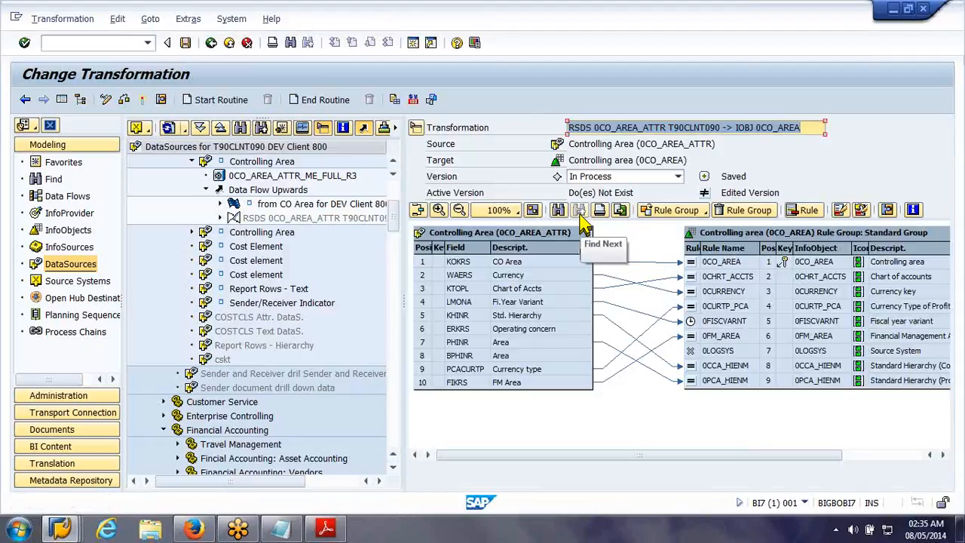
pyautogui.click(142, 99)
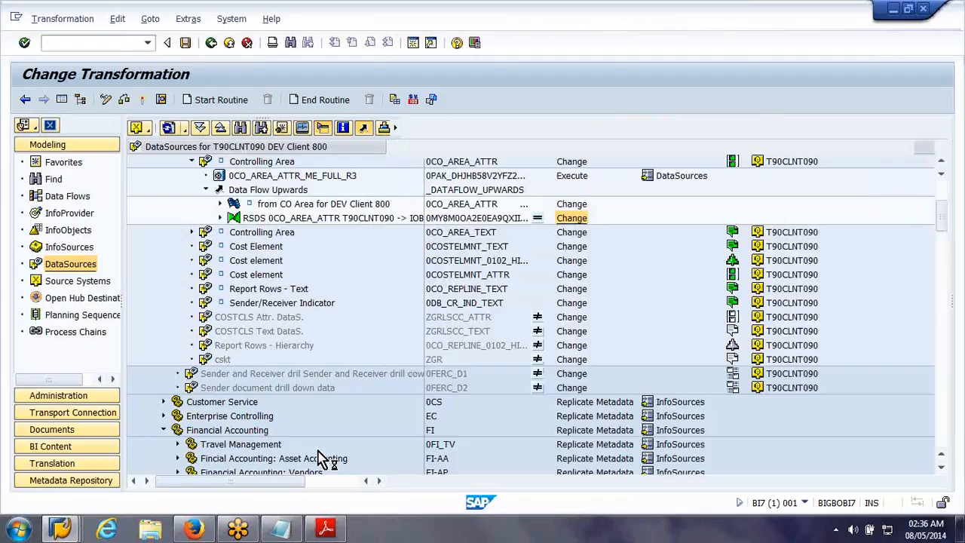
# Switch to the PDF migration guide and read on from creating the transformation through step 8 on migrating the DataSource
pyautogui.click(333, 531)
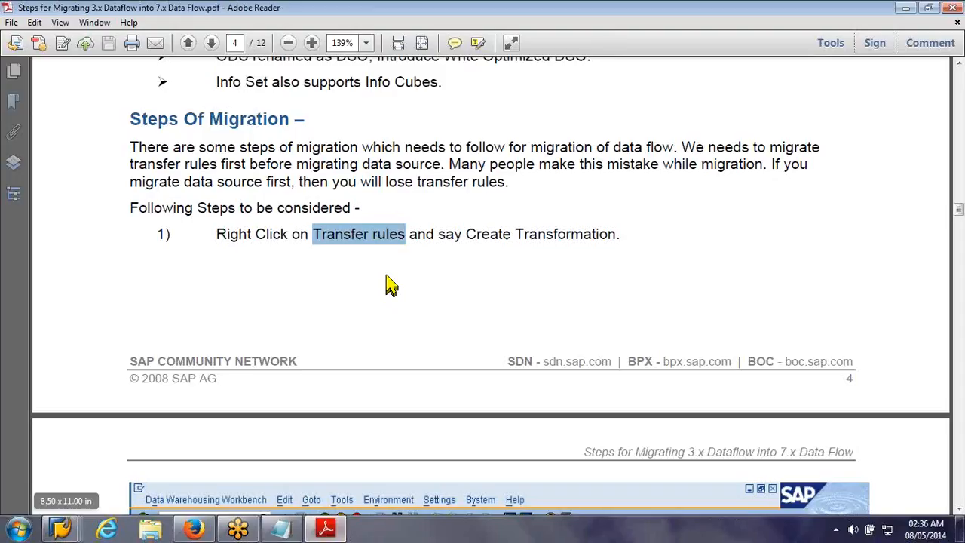
pyautogui.scroll(-10, 391, 285)
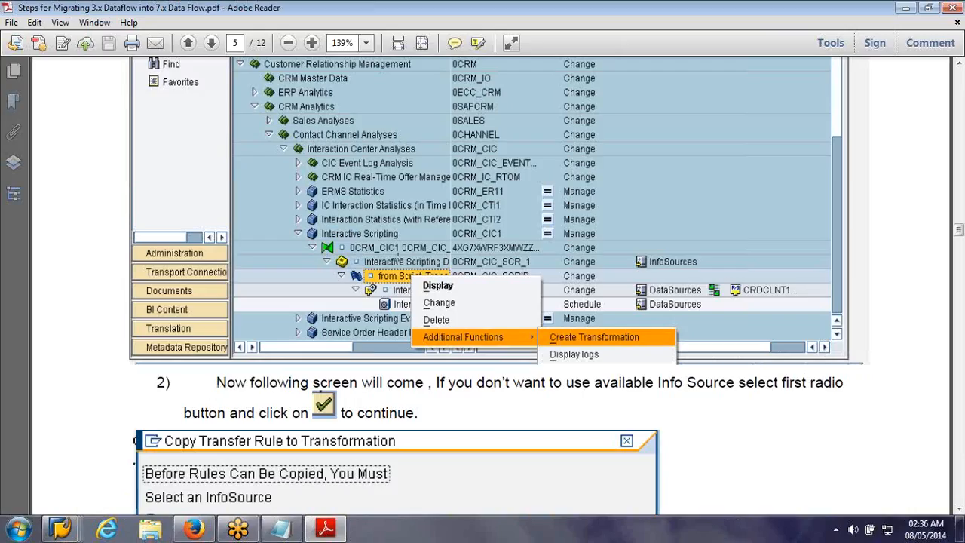
pyautogui.scroll(-5, 497, 240)
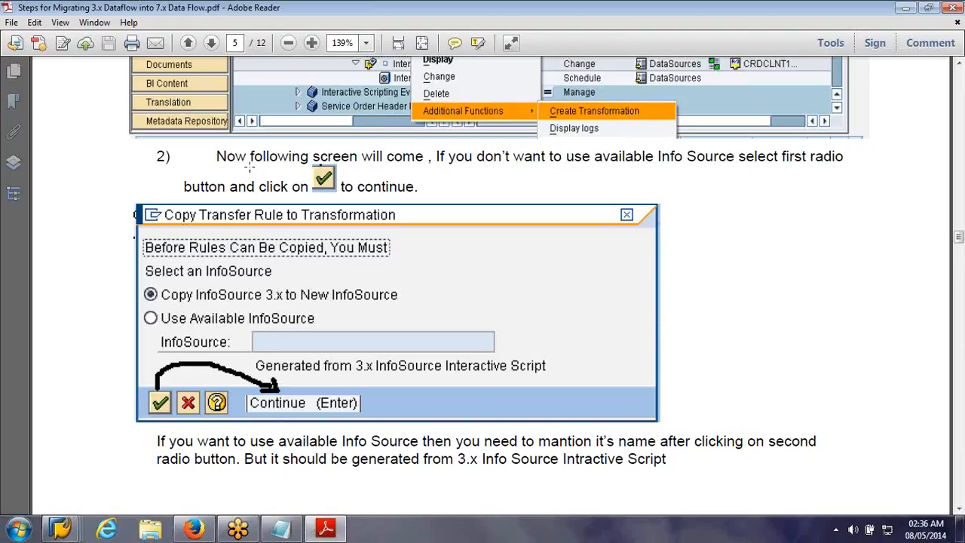
pyautogui.scroll(-1, 249, 167)
pyautogui.scroll(-1, 248, 169)
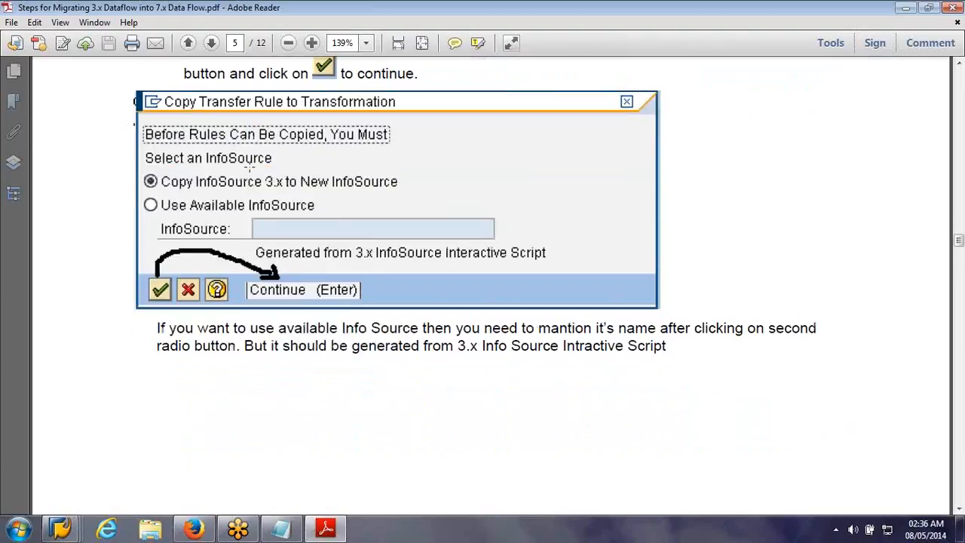
pyautogui.scroll(-1, 249, 169)
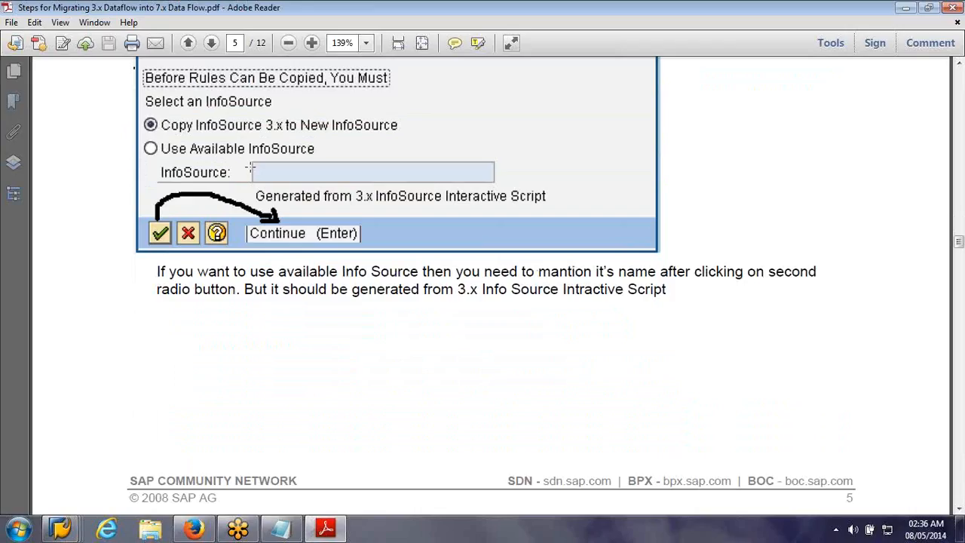
pyautogui.scroll(-1, 250, 167)
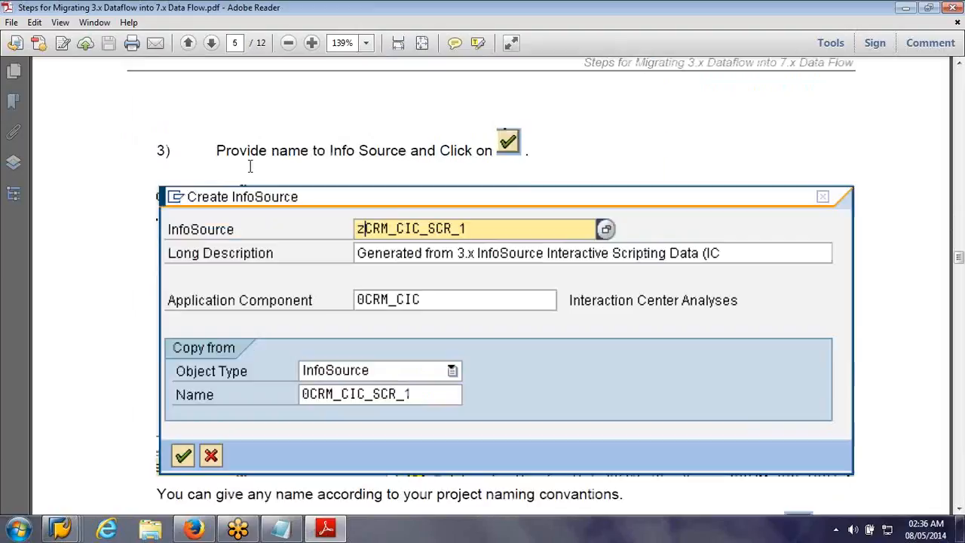
pyautogui.scroll(-6, 250, 168)
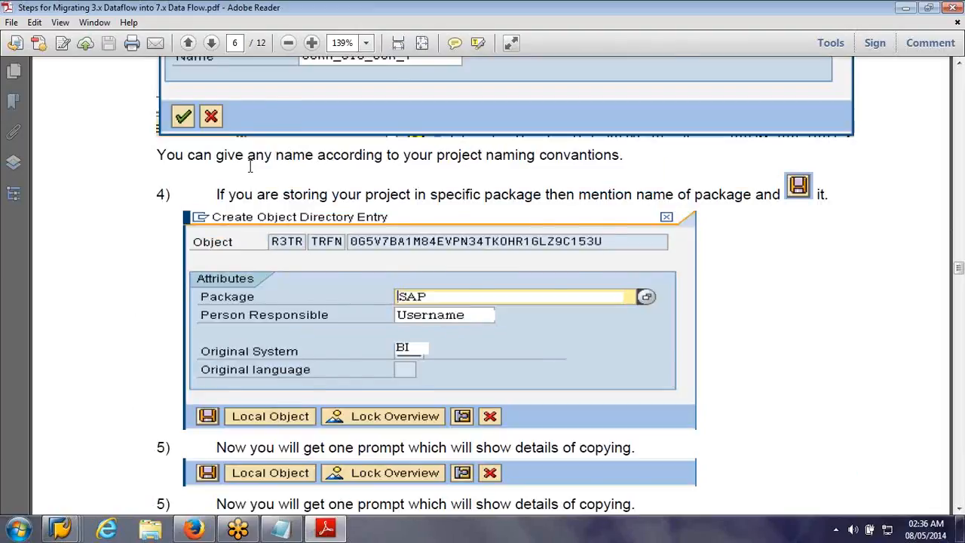
pyautogui.scroll(-4, 250, 168)
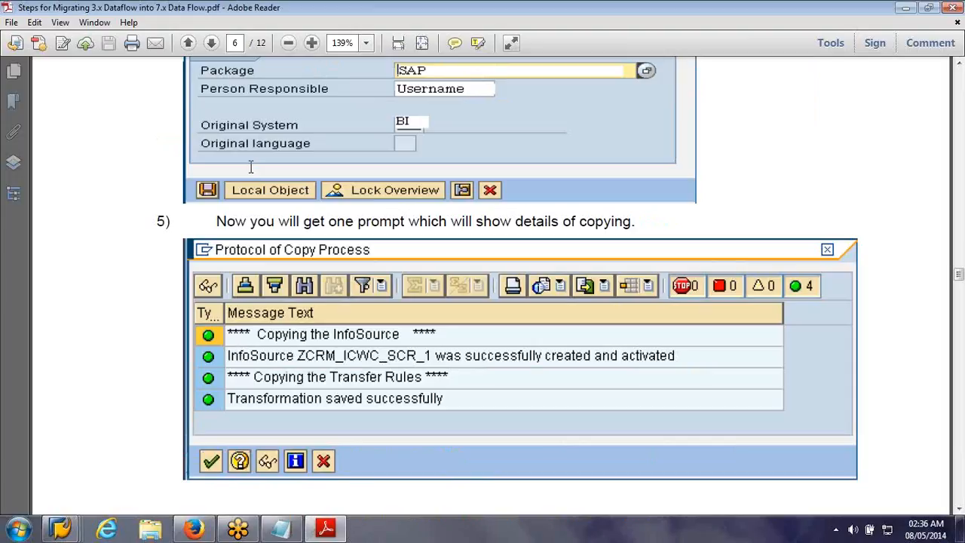
pyautogui.scroll(-5, 250, 167)
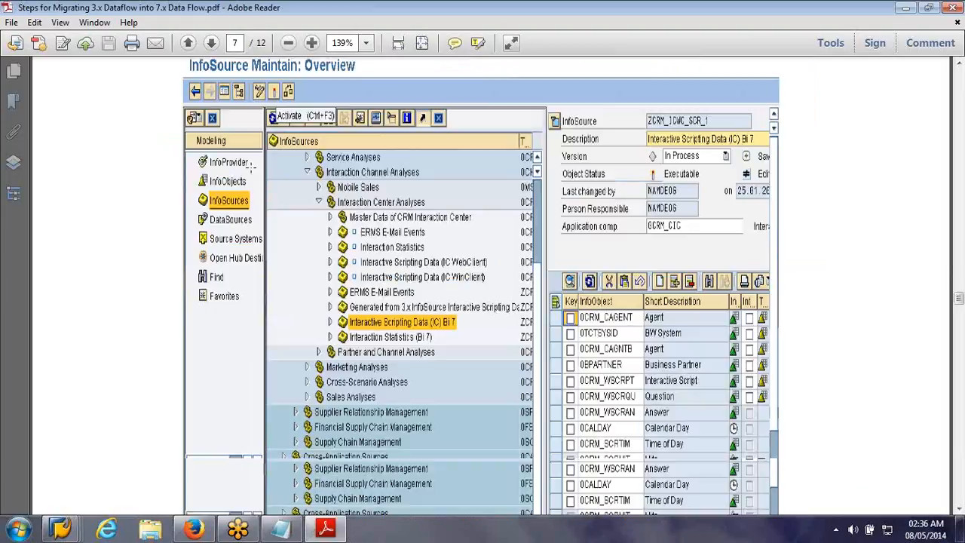
pyautogui.scroll(-5, 251, 163)
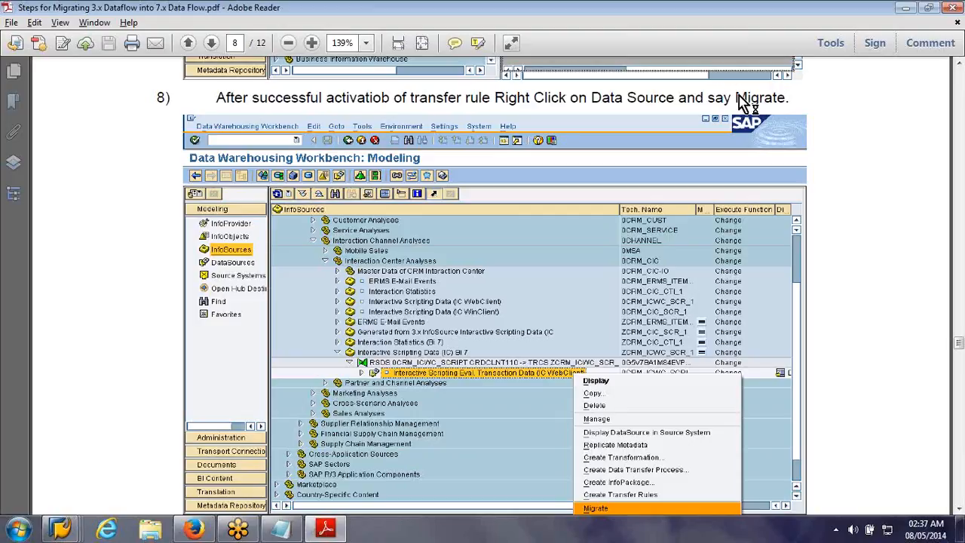
# Switch back to the SAP Modeling workbench and start migrating the Controlling Area DataSource 0CO_AREA_ATTR
pyautogui.hotkey('alt', 'Tab')
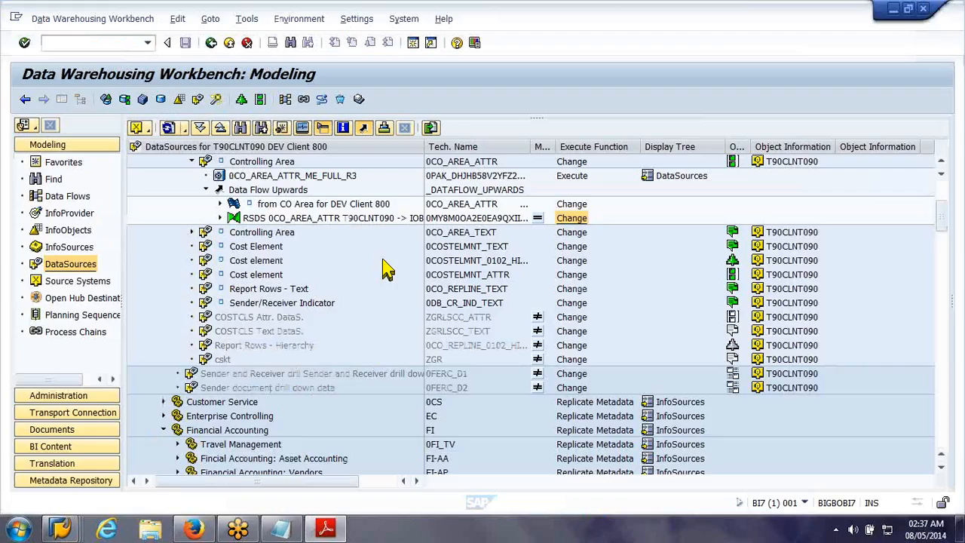
pyautogui.click(275, 162)
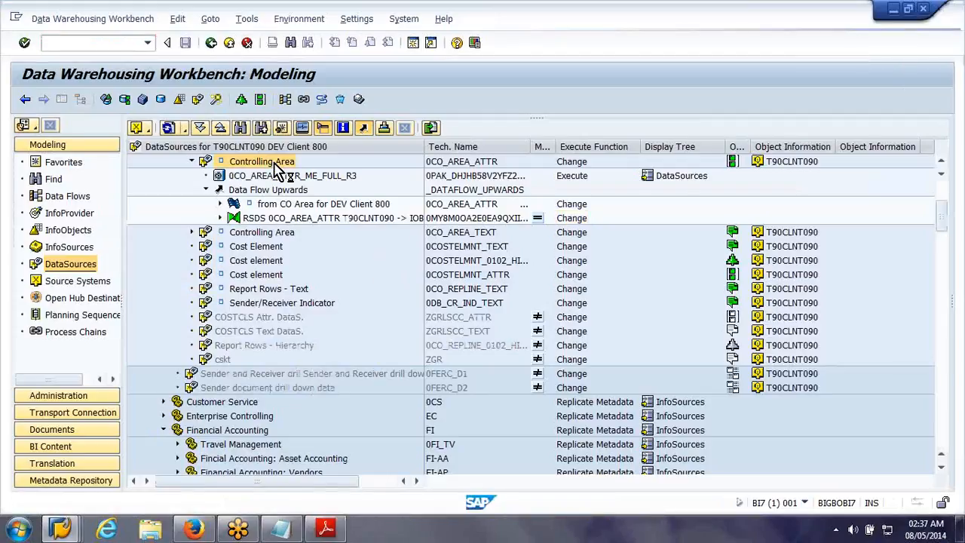
pyautogui.rightClick(275, 169)
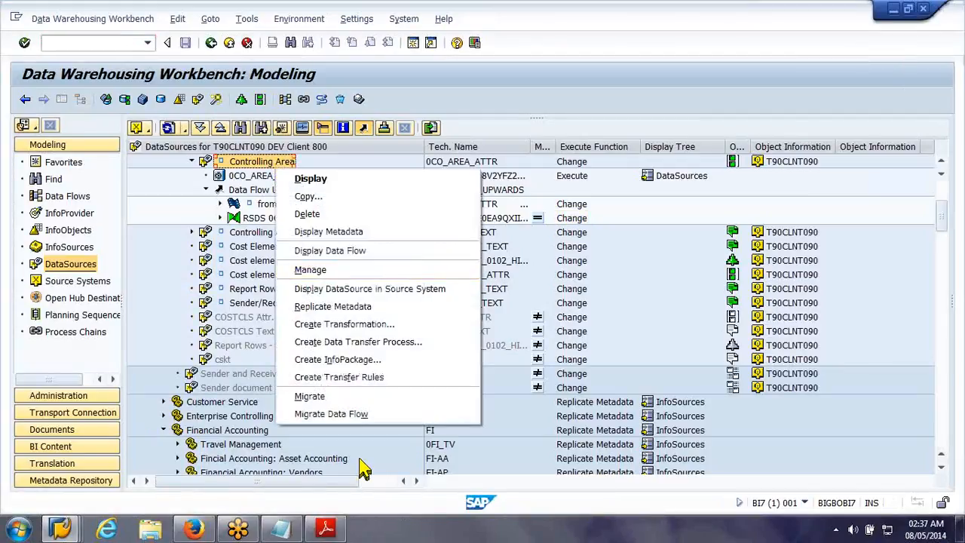
pyautogui.click(351, 398)
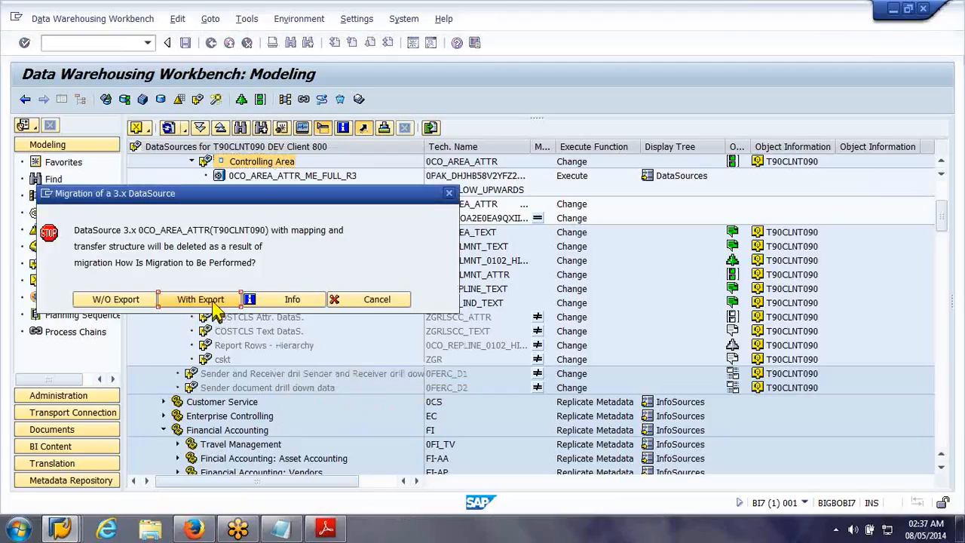
pyautogui.moveTo(285, 193); pyautogui.dragTo(386, 272)
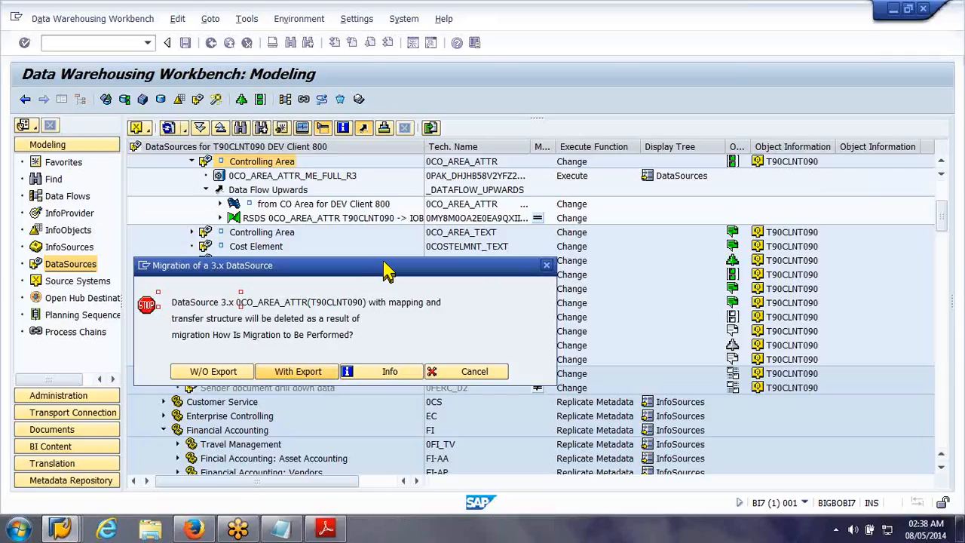
pyautogui.click(301, 375)
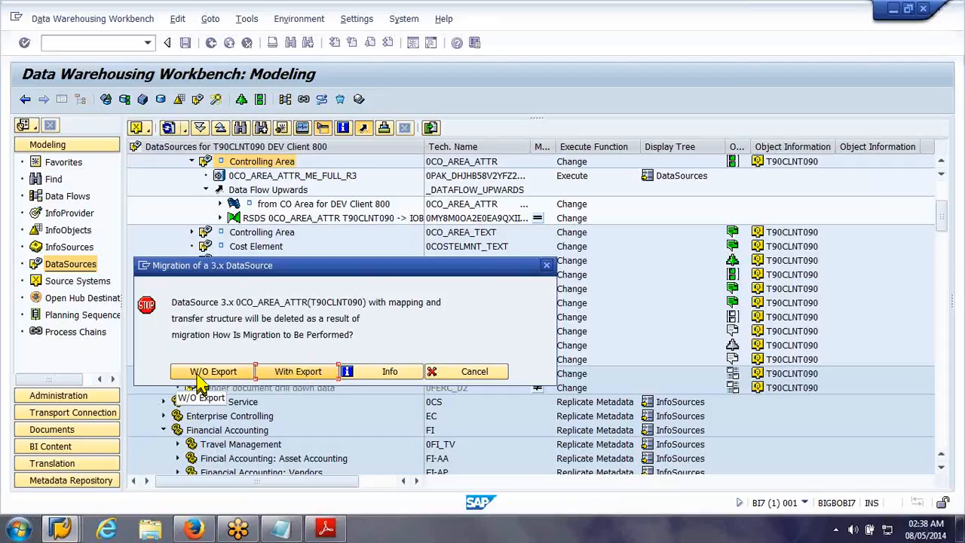
# Open the DataSource Repository in a separate session, look over its commands for migrating and restoring 3.x DataSources, and close that session
pyautogui.click(143, 275)
pyautogui.click(179, 320)
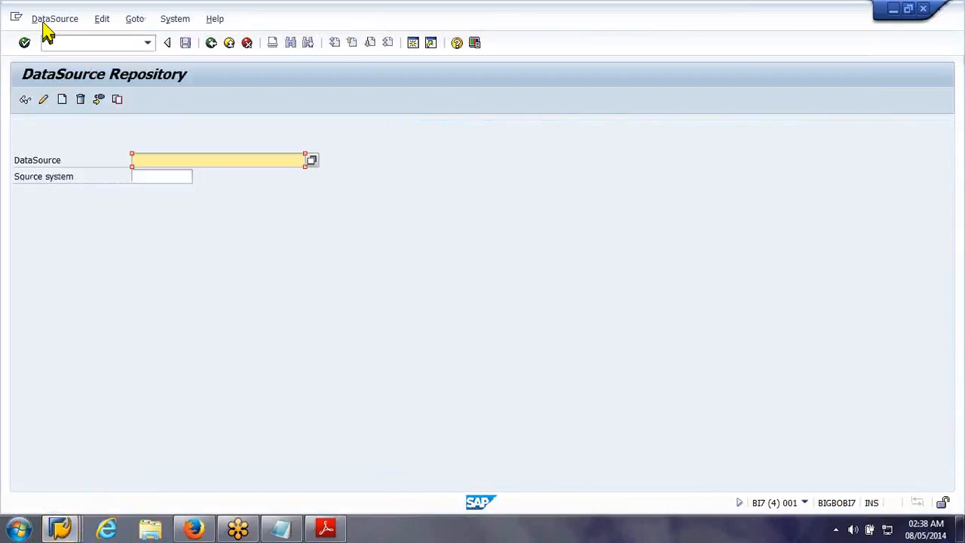
pyautogui.click(46, 22)
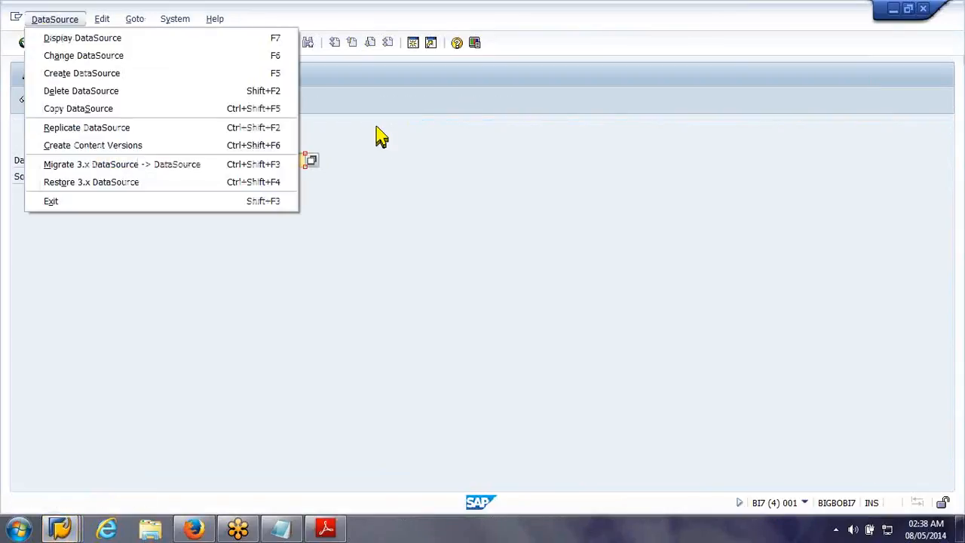
pyautogui.click(376, 127)
pyautogui.click(59, 21)
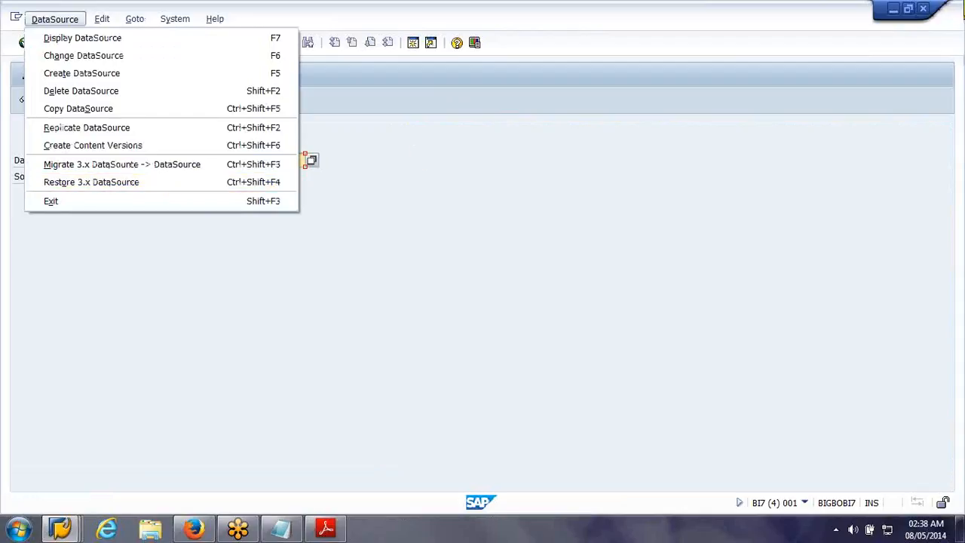
pyautogui.click(924, 11)
pyautogui.click(924, 10)
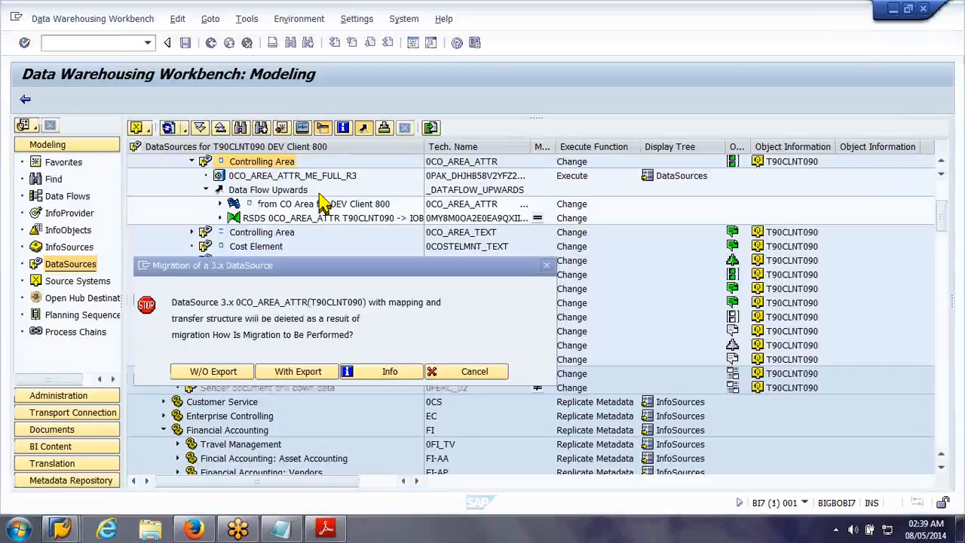
# Run the migration of DataSource 0CO_AREA_ATTR with export and select the migrated DataSource under Master Data (Controlling)
pyautogui.click(320, 372)
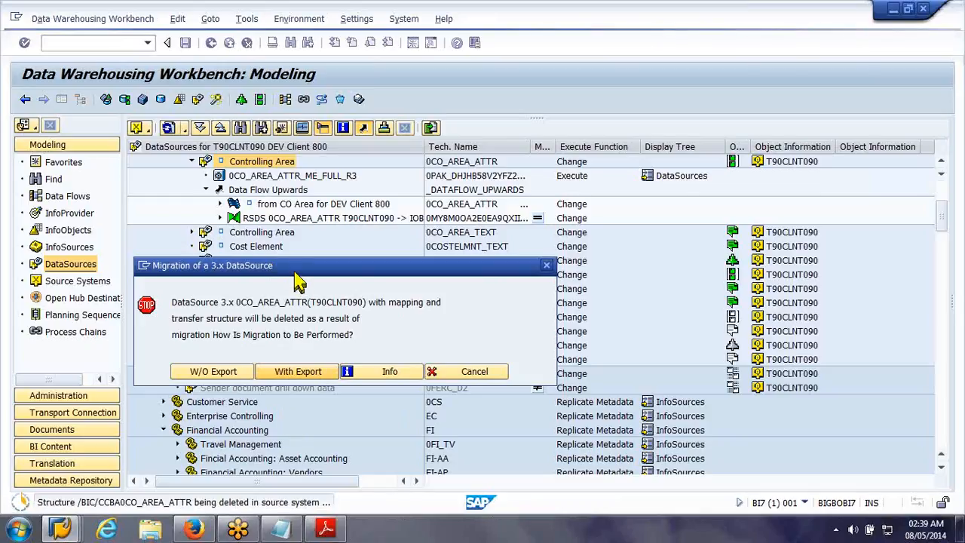
pyautogui.moveTo(298, 266)
pyautogui.mouseDown()
pyautogui.moveTo(314, 252)
pyautogui.moveTo(296, 252)
pyautogui.mouseUp()
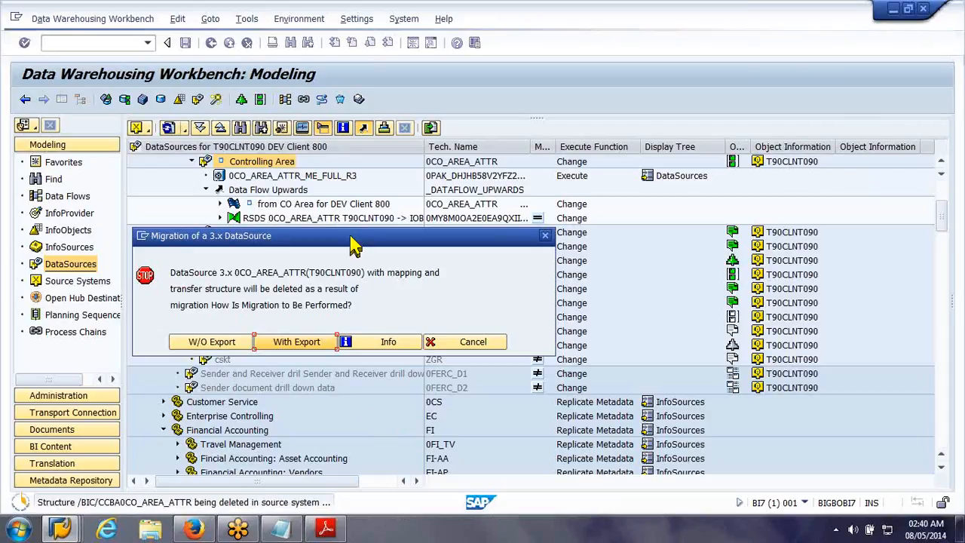
pyautogui.moveTo(353, 242); pyautogui.dragTo(532, 218)
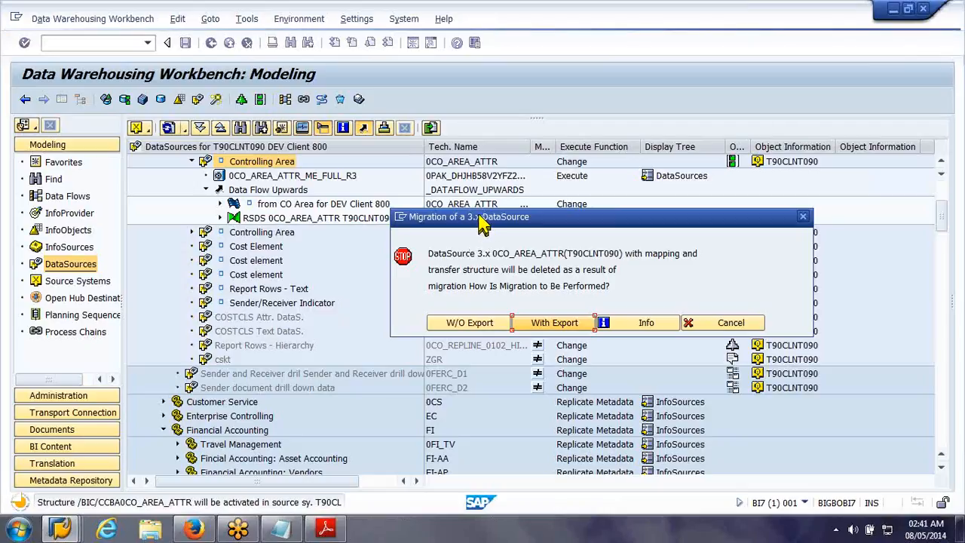
pyautogui.moveTo(486, 222); pyautogui.dragTo(320, 243)
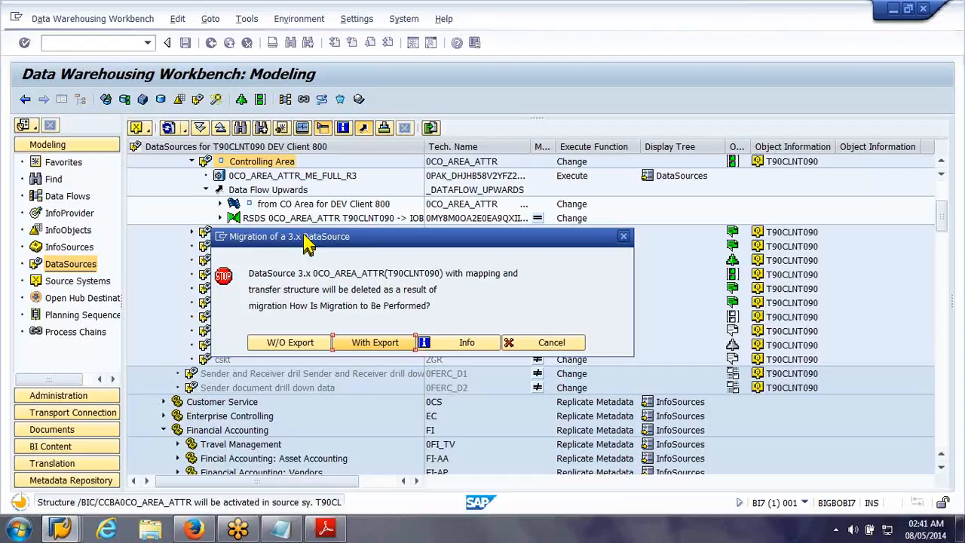
pyautogui.moveTo(296, 247); pyautogui.dragTo(307, 226)
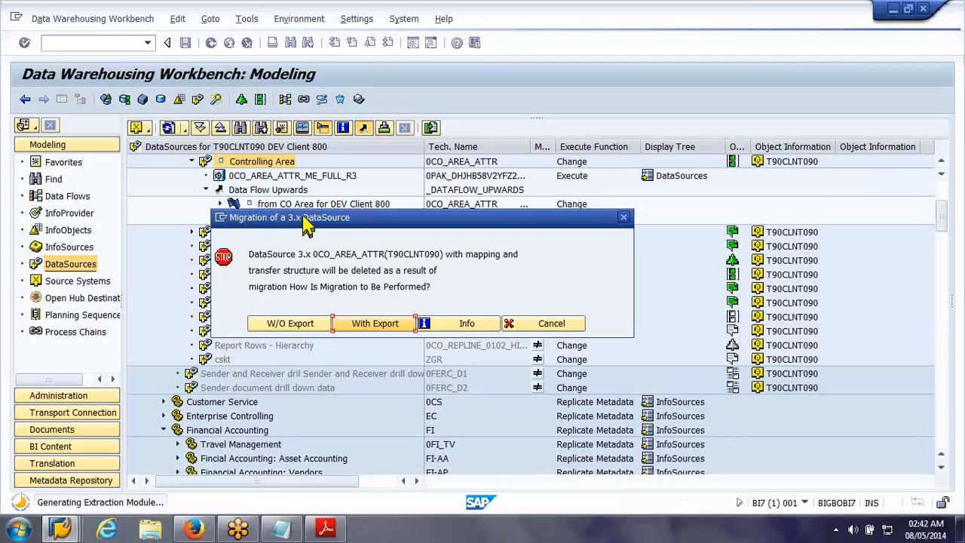
pyautogui.moveTo(288, 216); pyautogui.dragTo(251, 201)
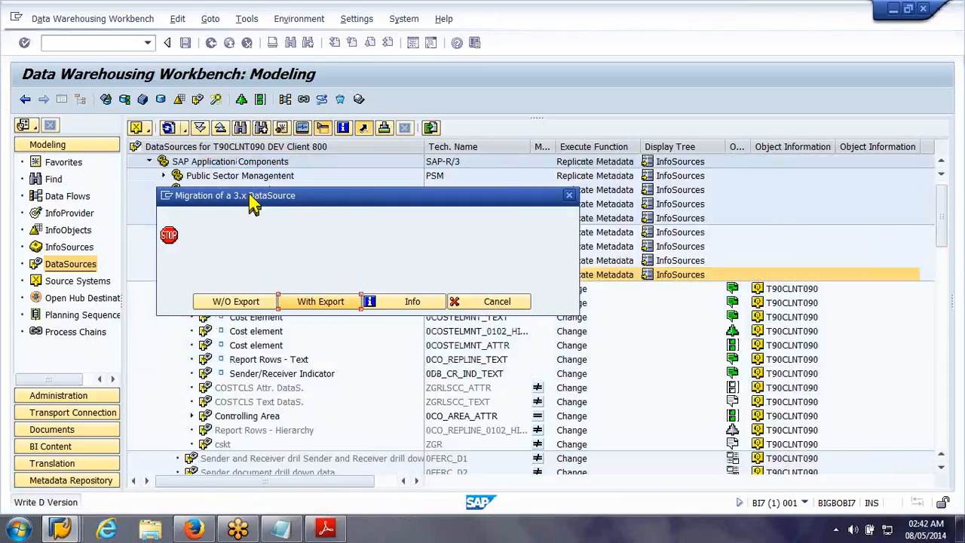
pyautogui.click(240, 417)
pyautogui.click(434, 416)
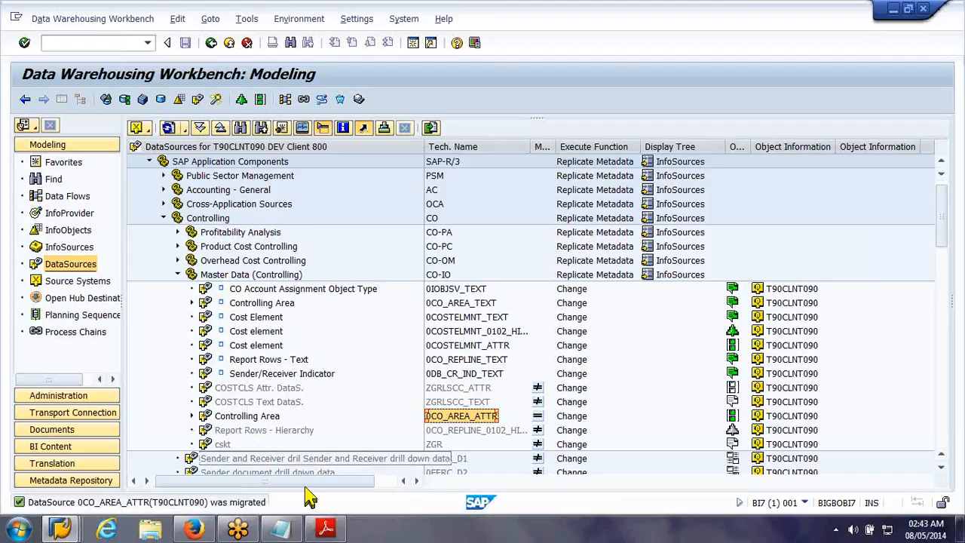
# Switch to the PDF migration guide and read from step 8 on about the export choice, update rule transformation and DTP creation
pyautogui.click(328, 529)
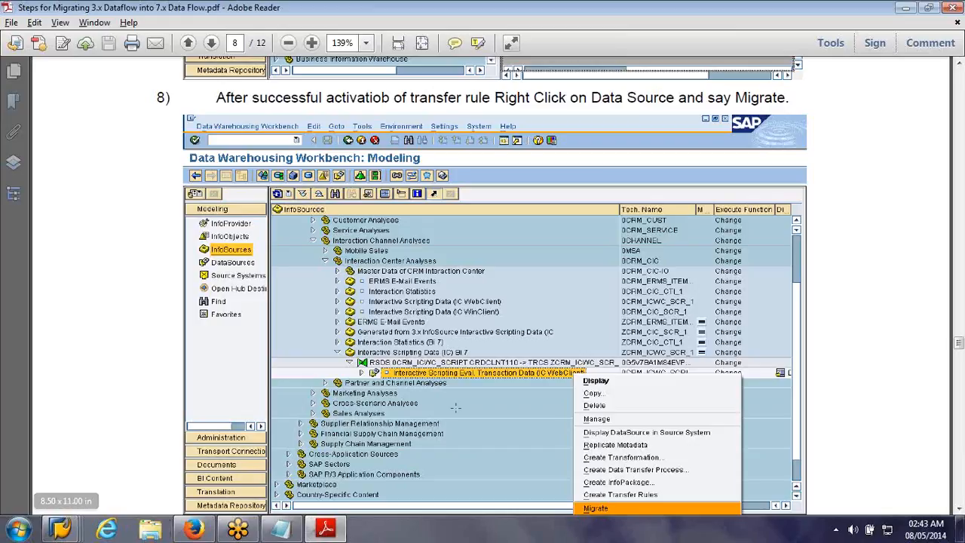
pyautogui.click(454, 407)
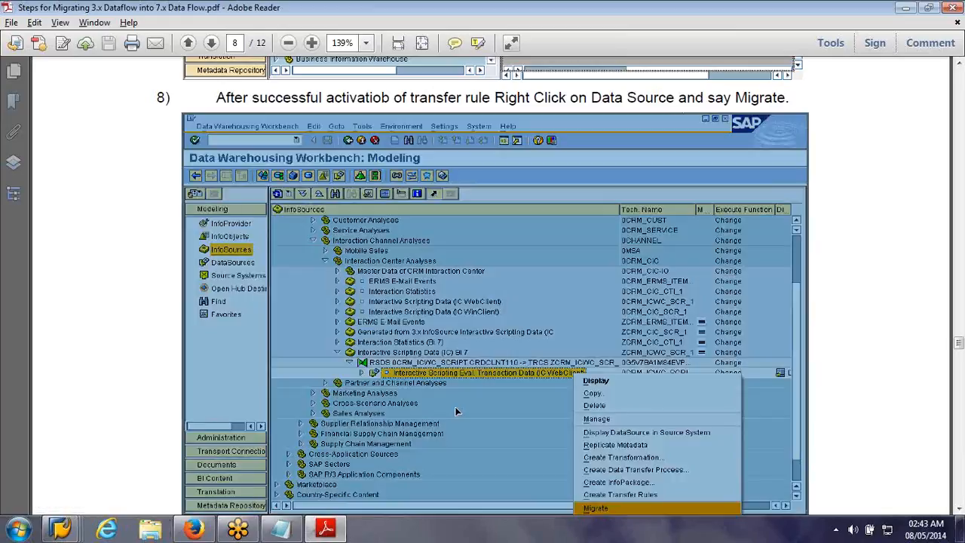
pyautogui.scroll(-2, 455, 406)
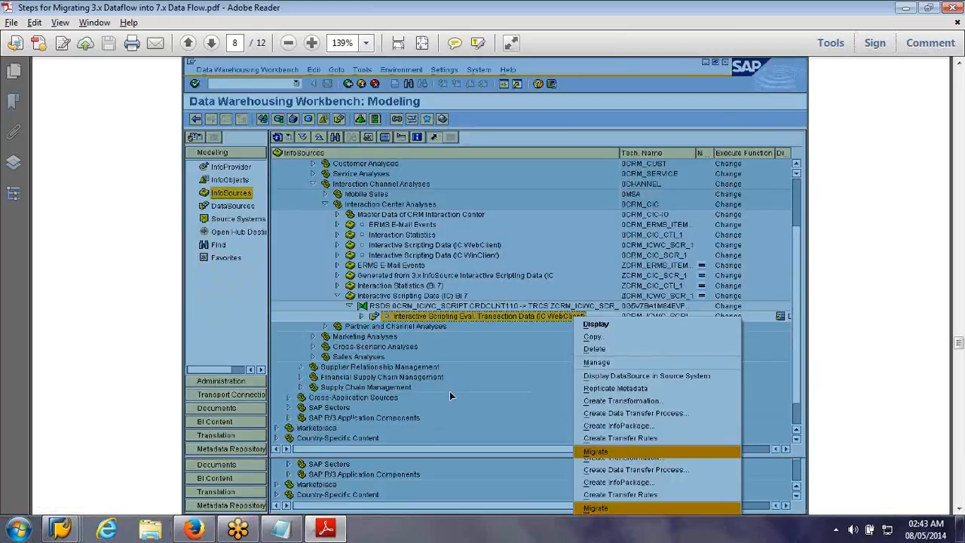
pyautogui.scroll(-6, 449, 391)
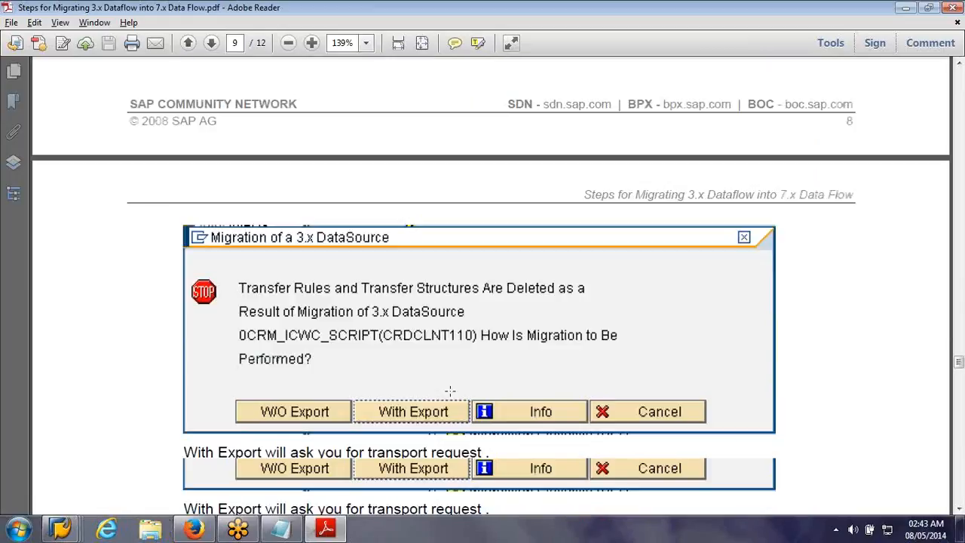
pyautogui.scroll(-10, 450, 391)
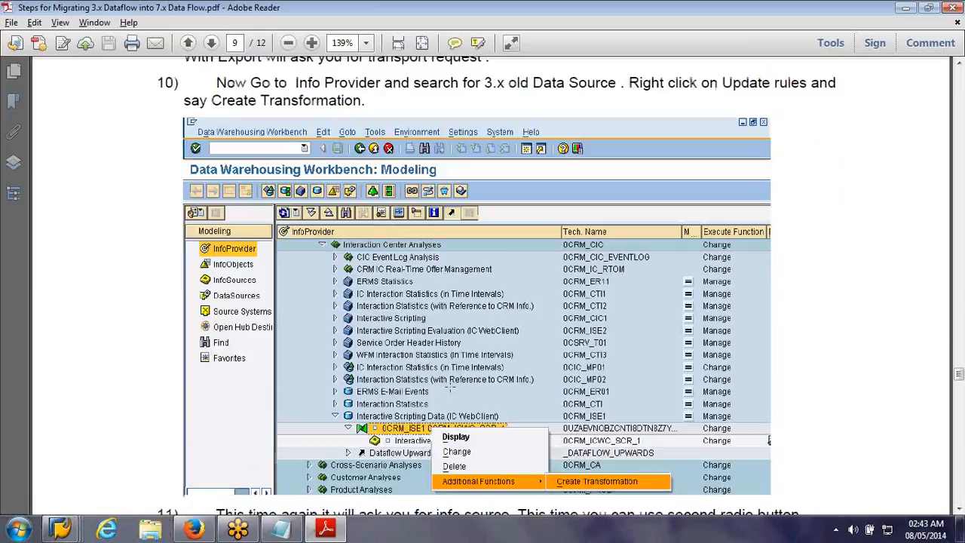
pyautogui.scroll(-2, 449, 388)
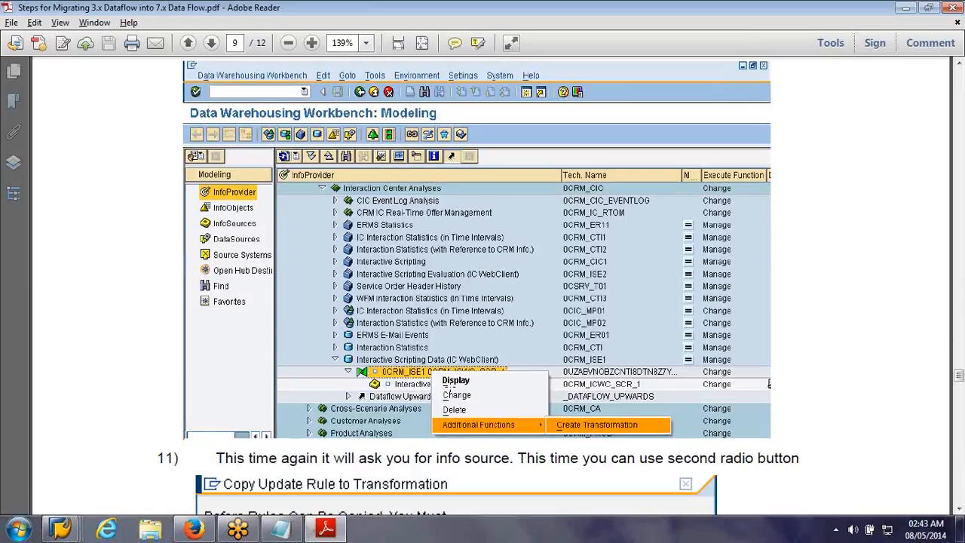
pyautogui.scroll(-3, 452, 369)
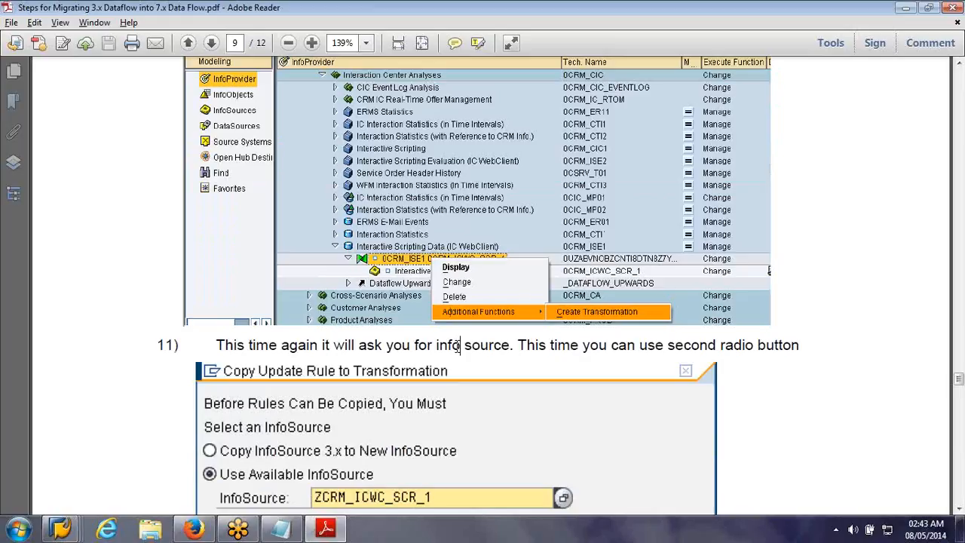
pyautogui.scroll(-10, 459, 347)
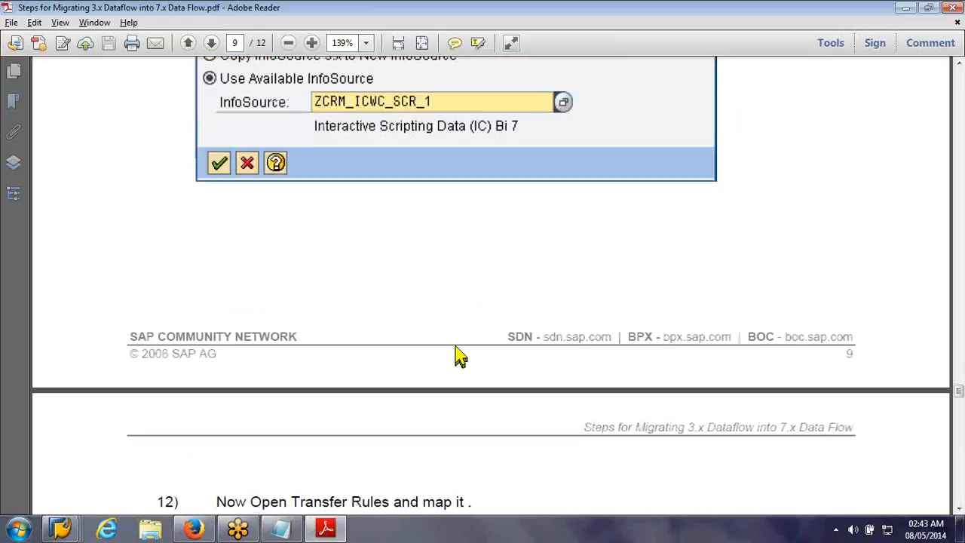
pyautogui.scroll(-10, 459, 354)
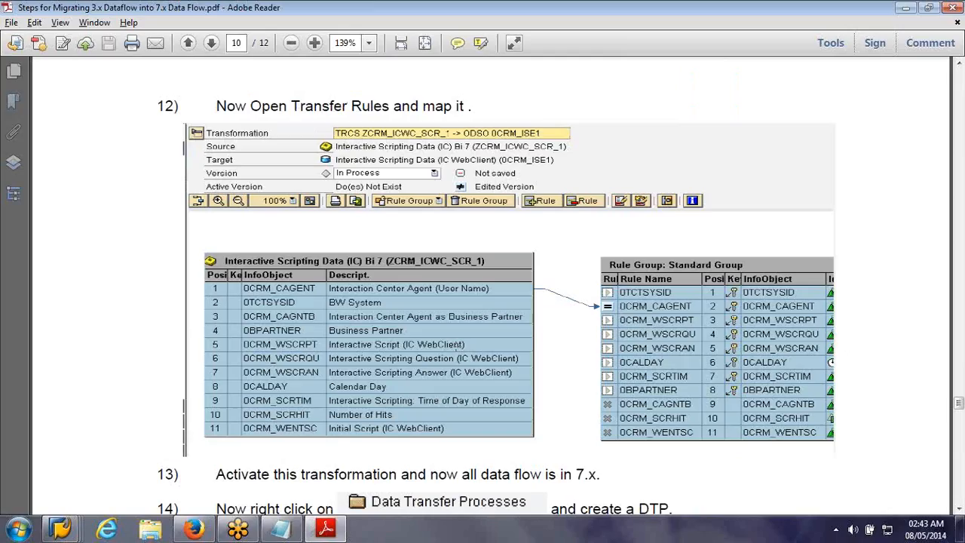
pyautogui.scroll(-10, 490, 301)
# Return to the SAP Modeling workbench, show the InfoProvider tree and refresh the entire tree
pyautogui.click(898, 4)
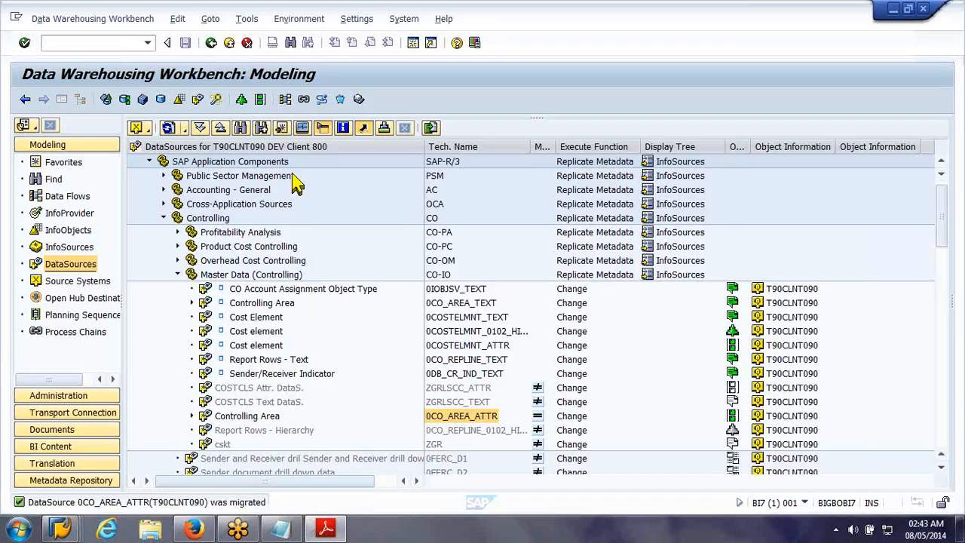
pyautogui.click(83, 214)
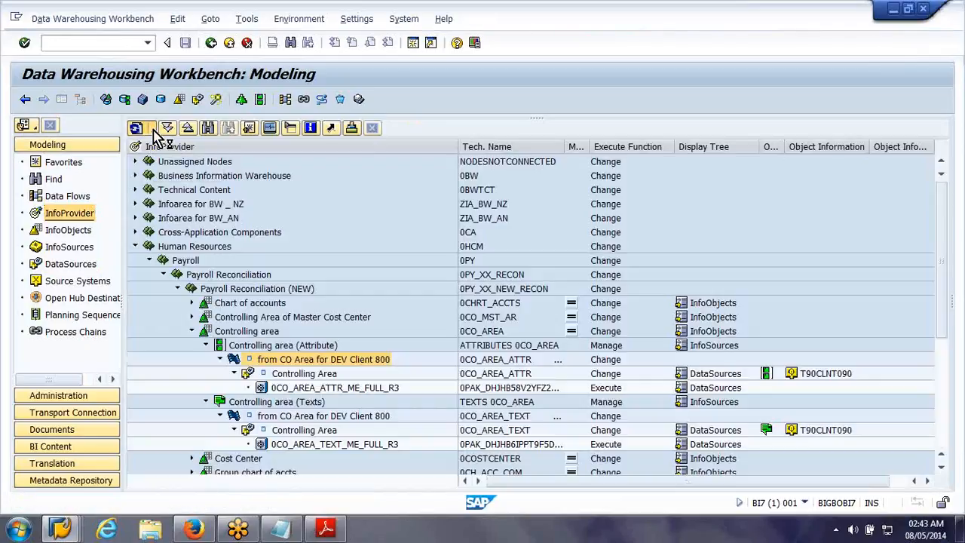
pyautogui.click(152, 129)
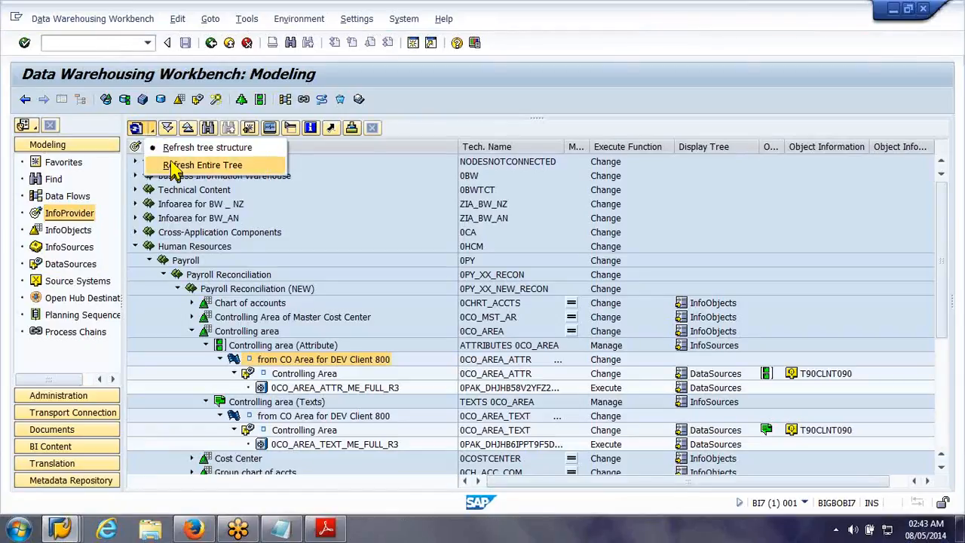
pyautogui.click(173, 166)
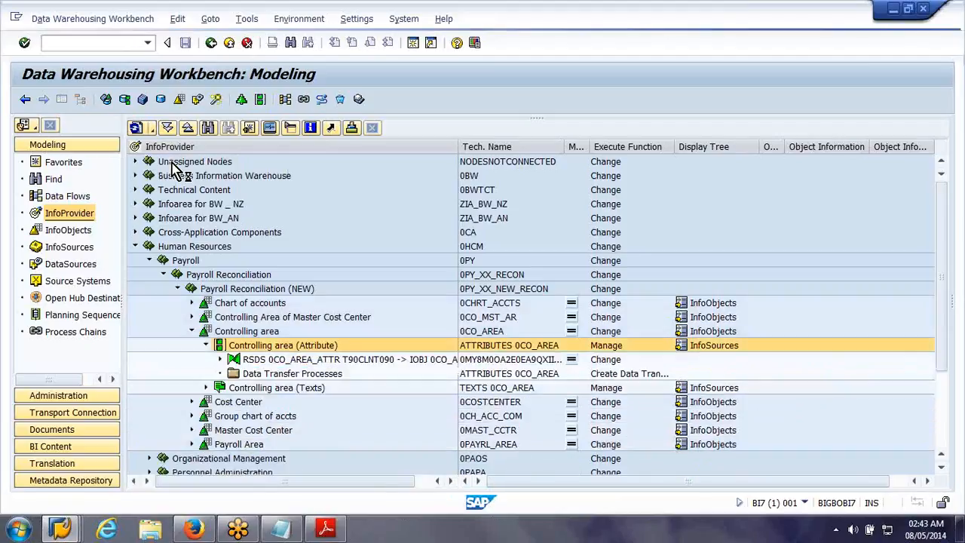
# Create a standard data transfer process from DataSource 0CO_AREA_ATTR of T90CLNT090 to the attributes of InfoObject 0CO_AREA
pyautogui.click(269, 375)
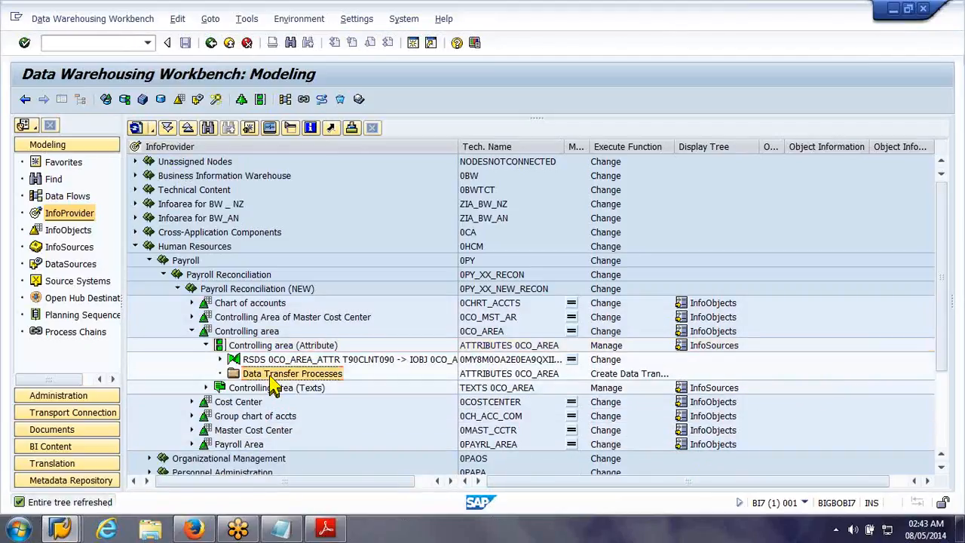
pyautogui.rightClick(270, 376)
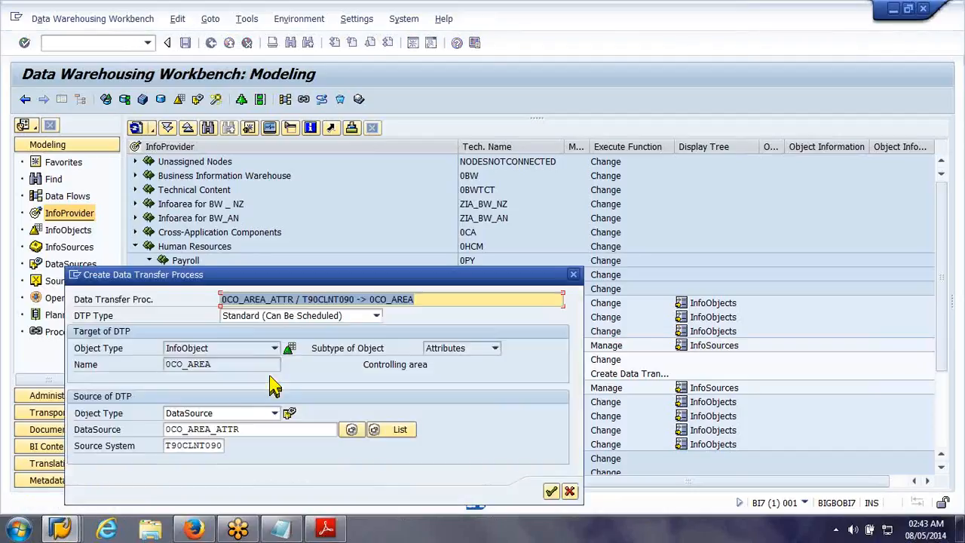
pyautogui.click(553, 493)
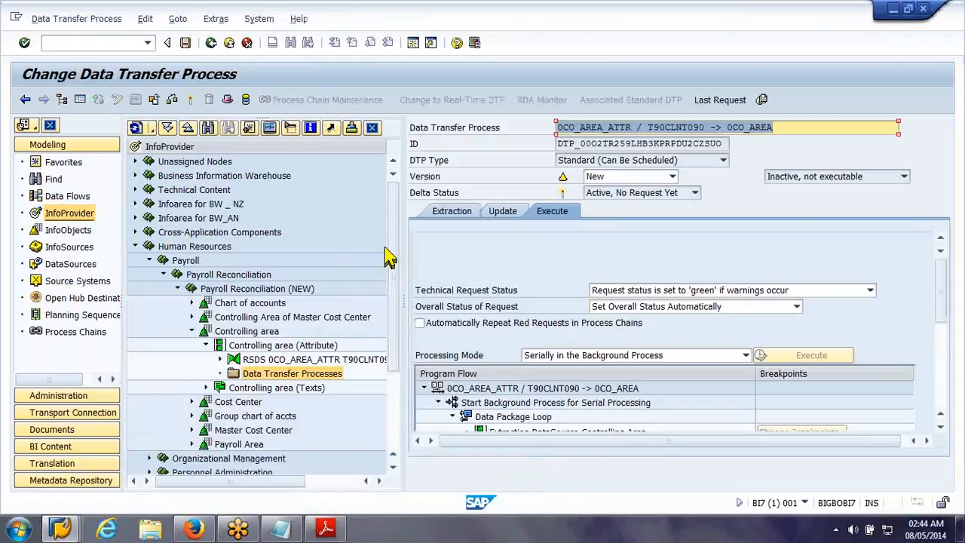
# Review the new data transfer process's update settings, activate it, and return to the modeling workbench
pyautogui.click(503, 213)
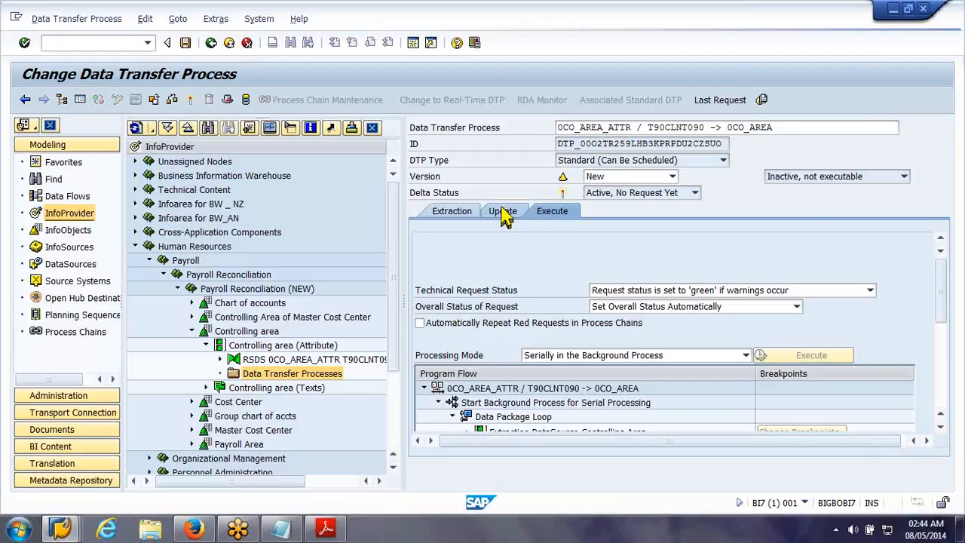
pyautogui.click(549, 215)
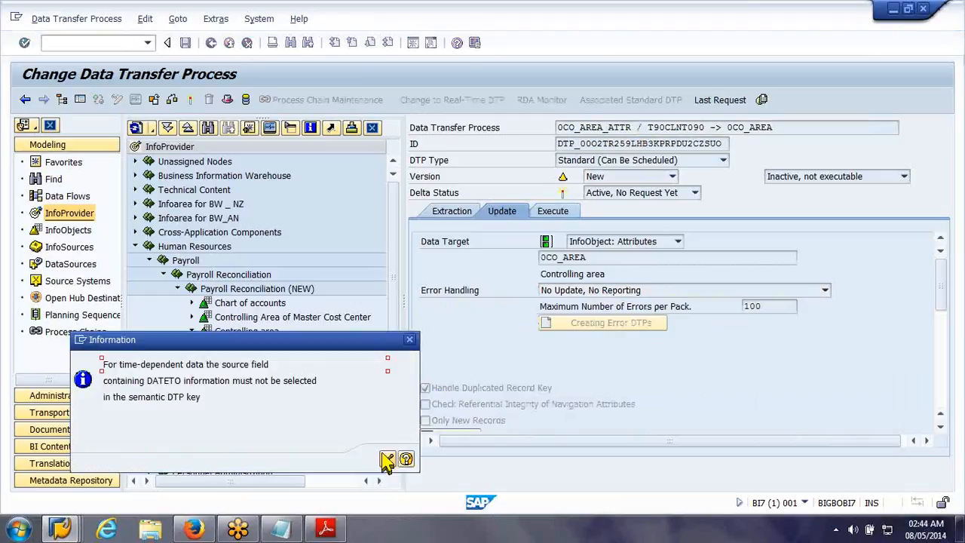
pyautogui.click(387, 460)
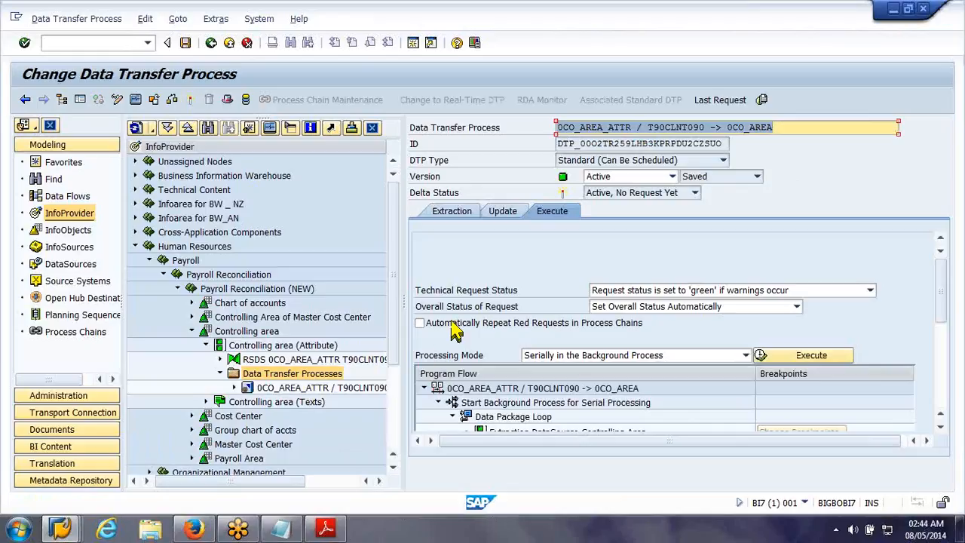
pyautogui.click(232, 44)
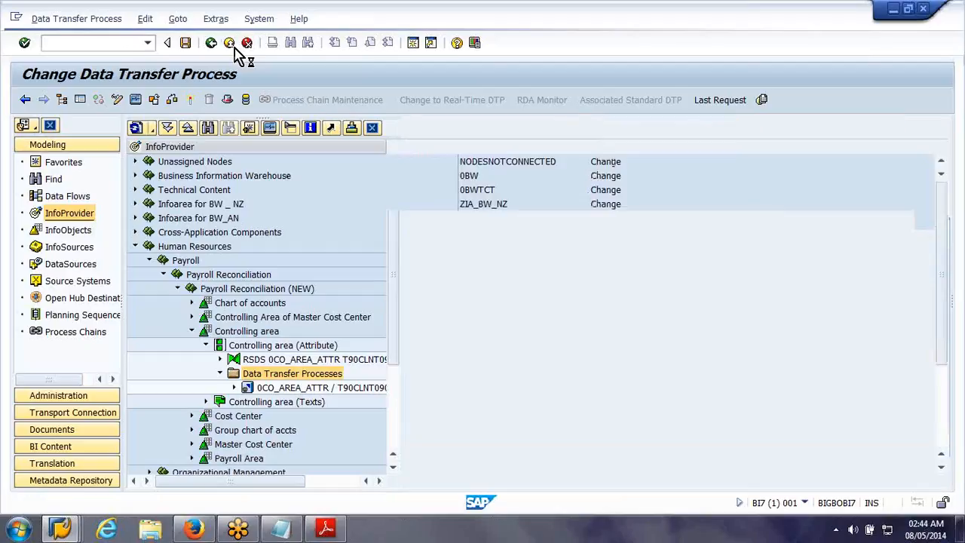
# Open InfoPackage 0CO_AREA_ATTR_ME_FULL_R3 under the Controlling Area DataSource and start its data load immediately
pyautogui.click(84, 268)
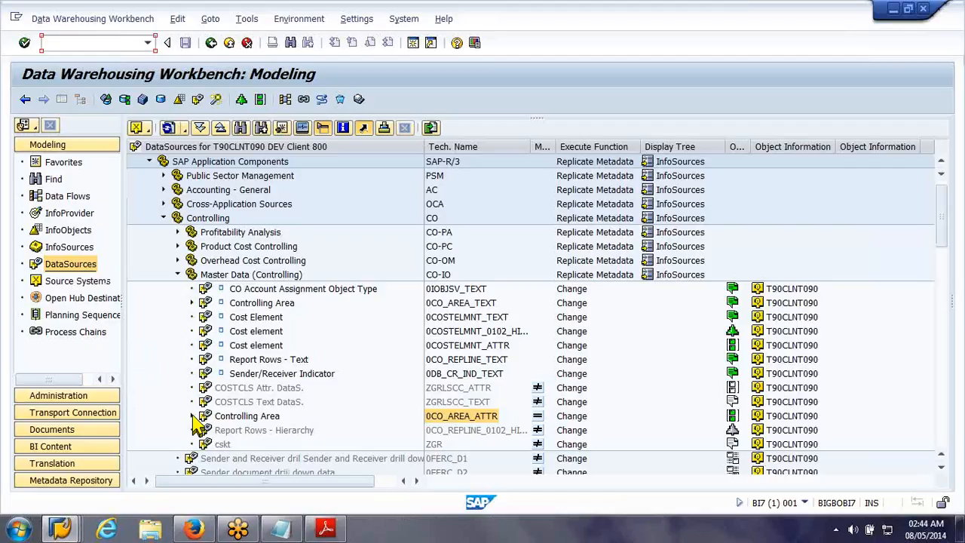
pyautogui.click(193, 416)
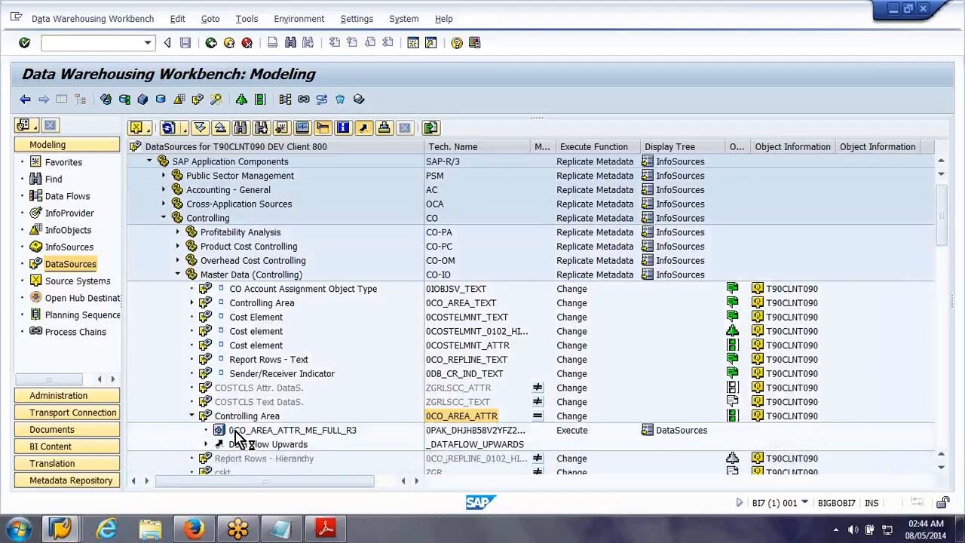
pyautogui.click(235, 430)
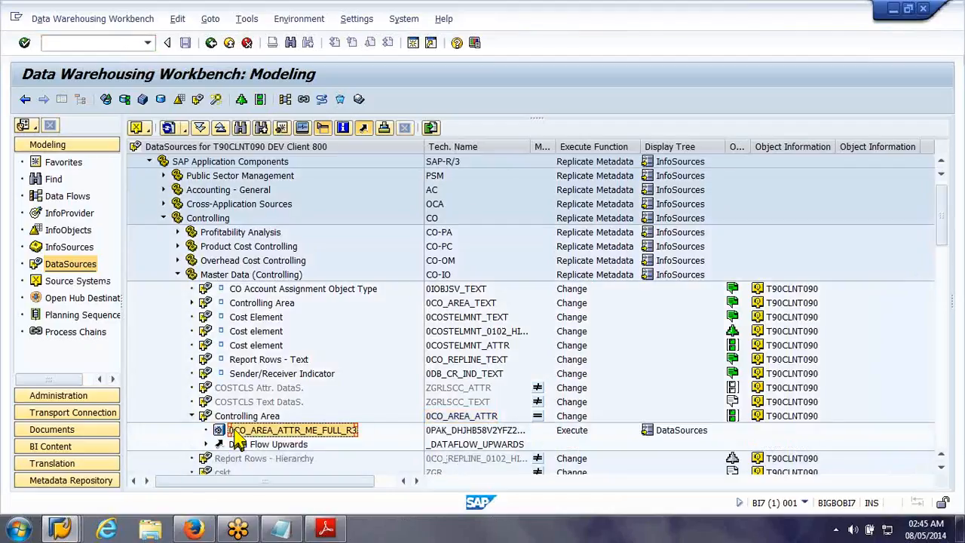
pyautogui.doubleClick(235, 430)
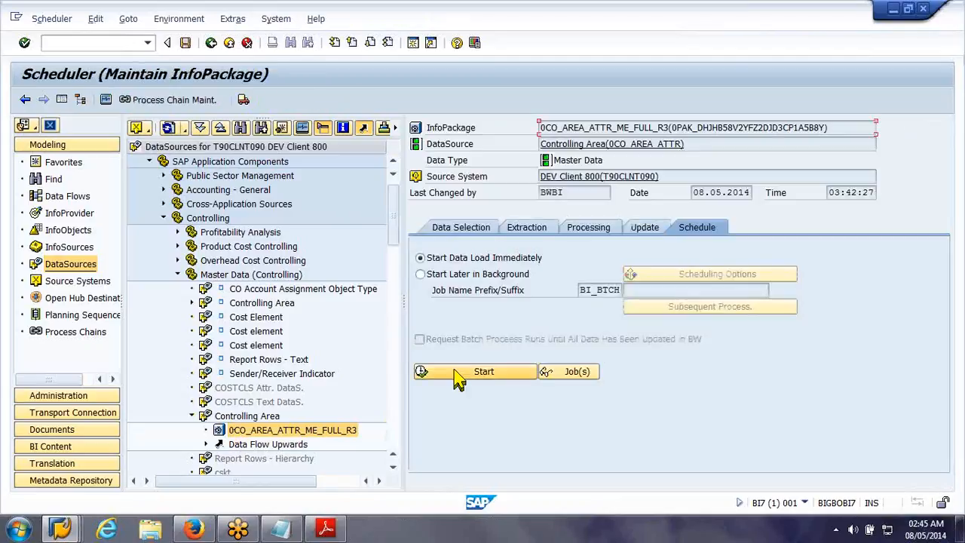
pyautogui.click(458, 375)
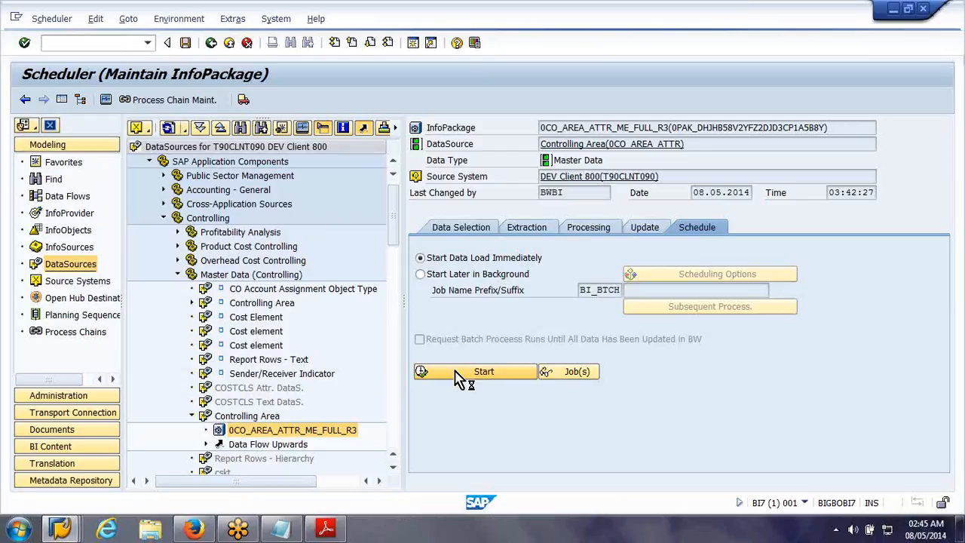
# Open the monitor for the InfoPackage load and refresh the request status
pyautogui.click(106, 102)
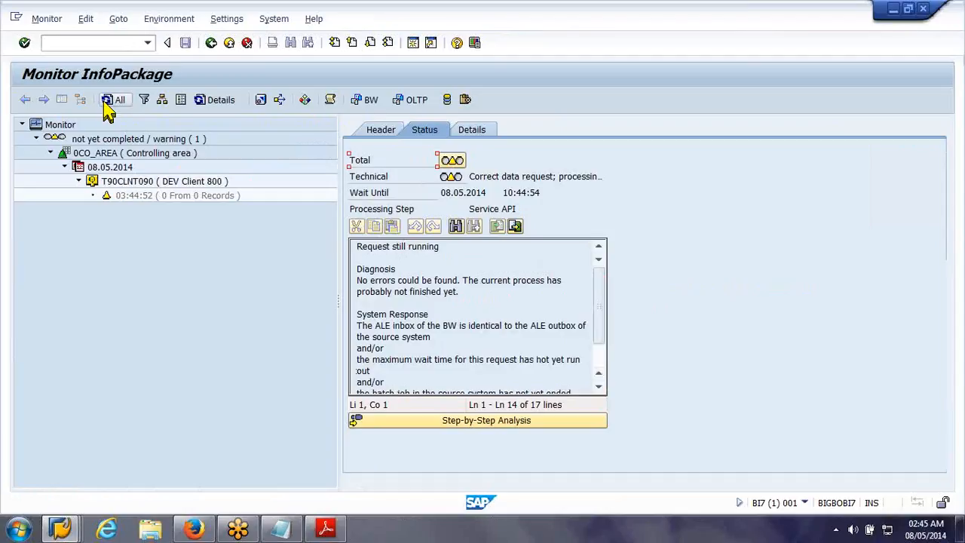
pyautogui.click(116, 107)
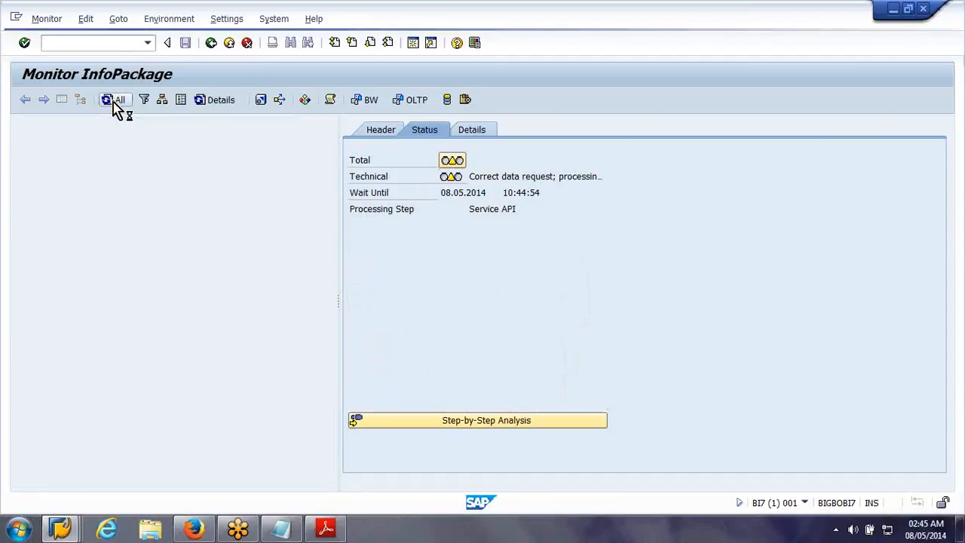
pyautogui.click(112, 101)
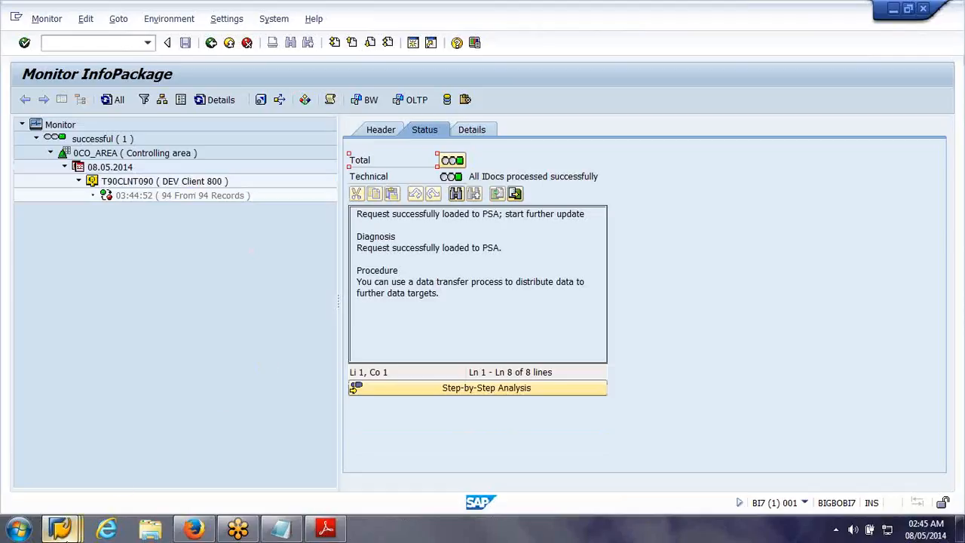
# Switch to SAP Logon, open the ECC 6.0 connection and log on to client 800 with the user name and password
pyautogui.click(60, 527)
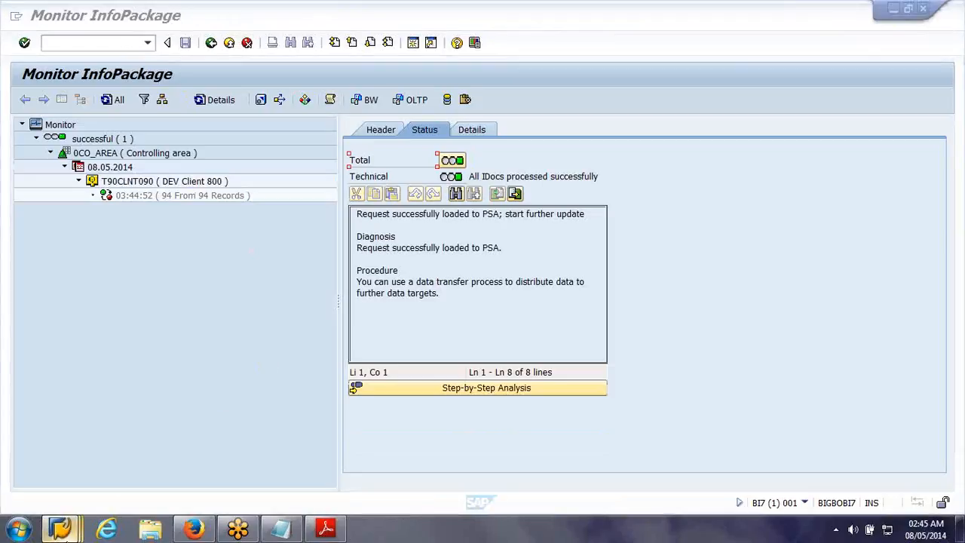
pyautogui.moveTo(61, 527)
pyautogui.click(123, 457)
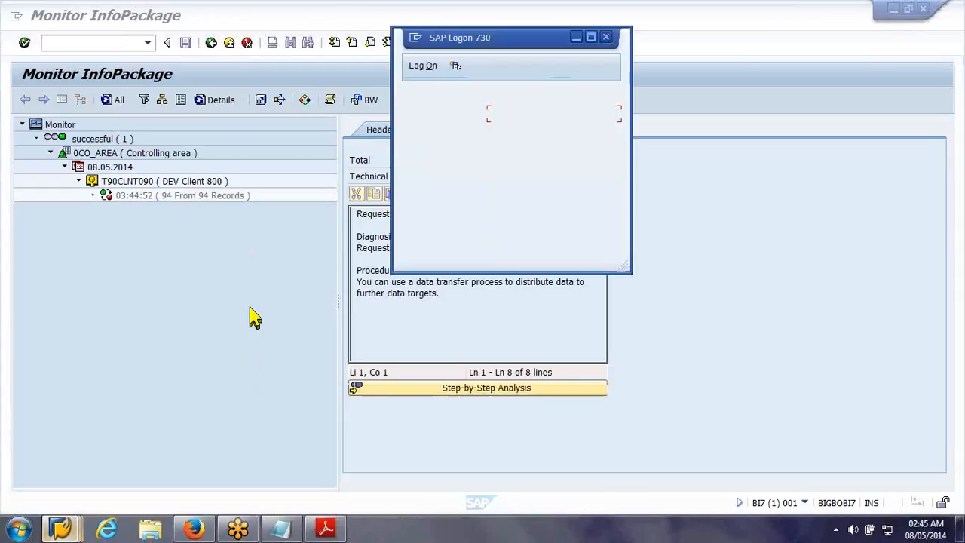
pyautogui.click(458, 187)
pyautogui.click(516, 171)
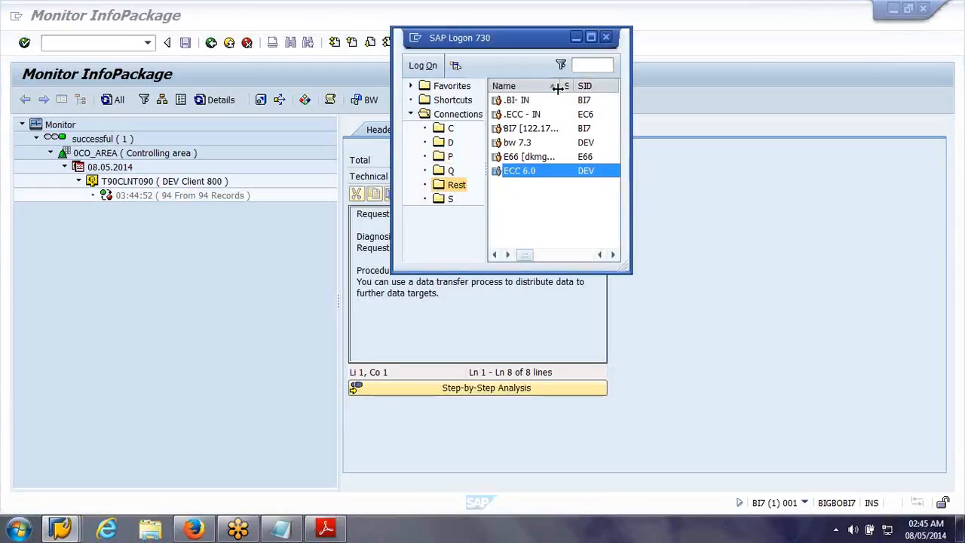
pyautogui.click(577, 38)
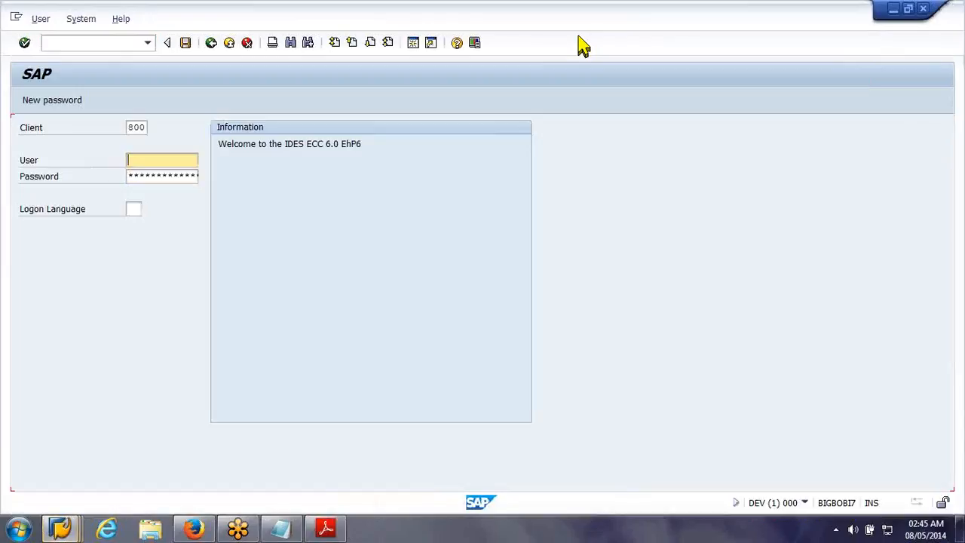
pyautogui.write('b')
pyautogui.press('Down')
pyautogui.press('Tab')
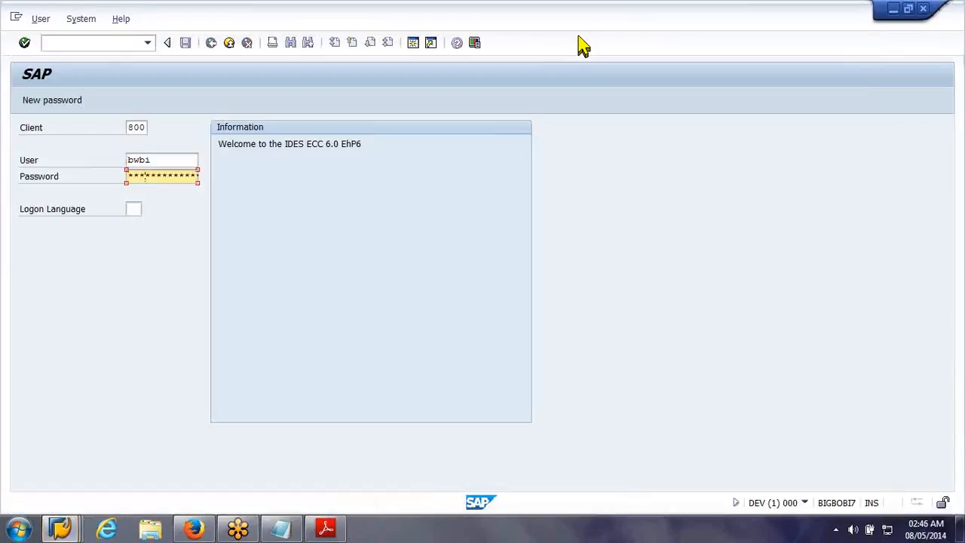
pyautogui.press('Return')
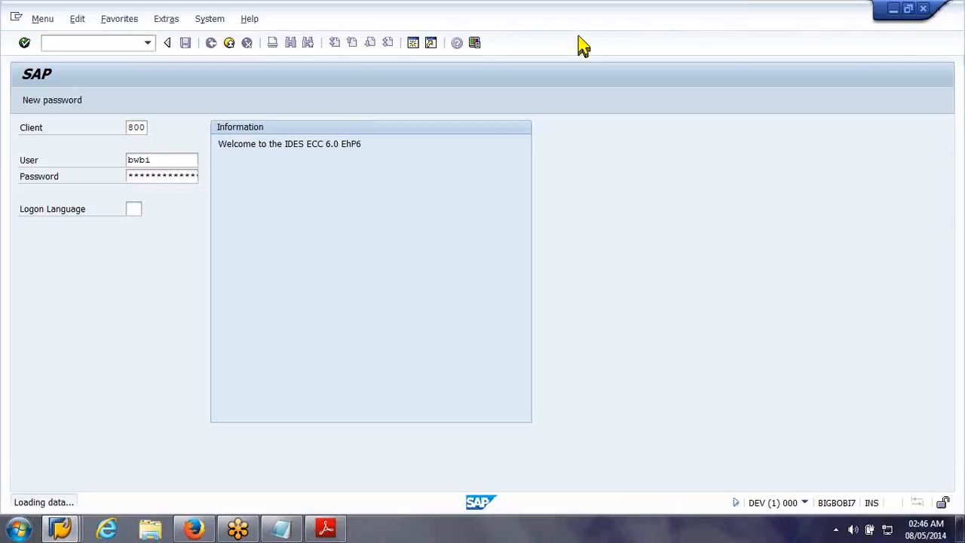
# Start transaction rsa3 and enter 0CO_AREA_ATTR as the DataSource in the Extractor Checker
pyautogui.write('r')
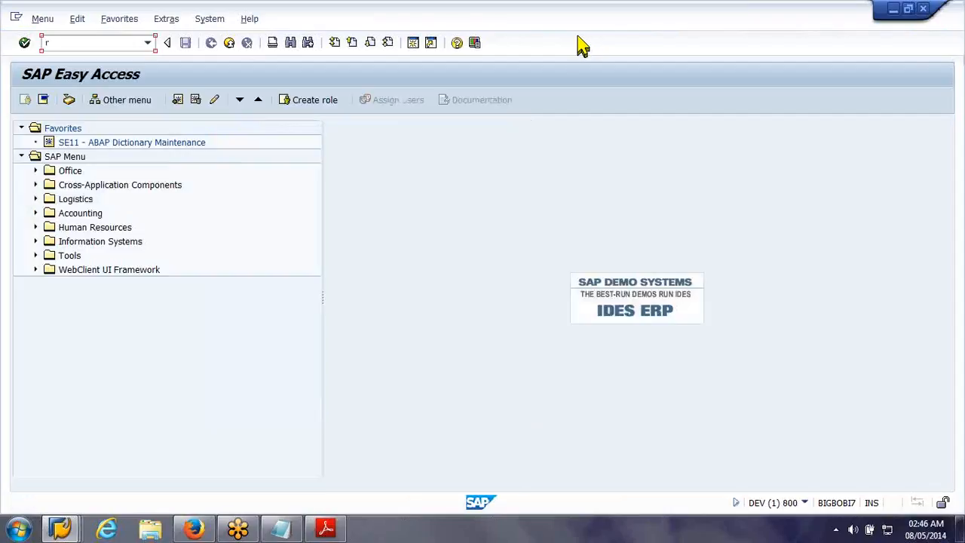
pyautogui.write('sa3')
pyautogui.press('Return')
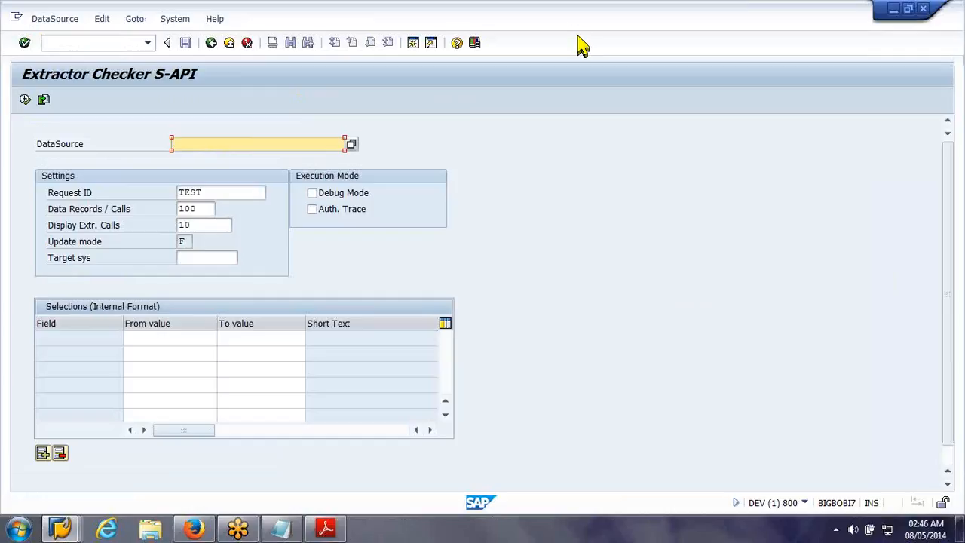
pyautogui.write('0c')
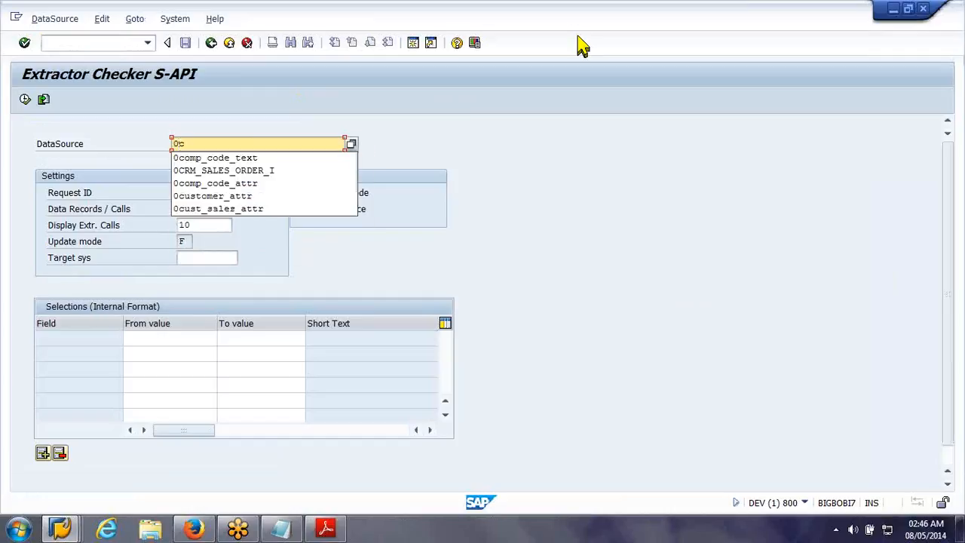
pyautogui.write('o_')
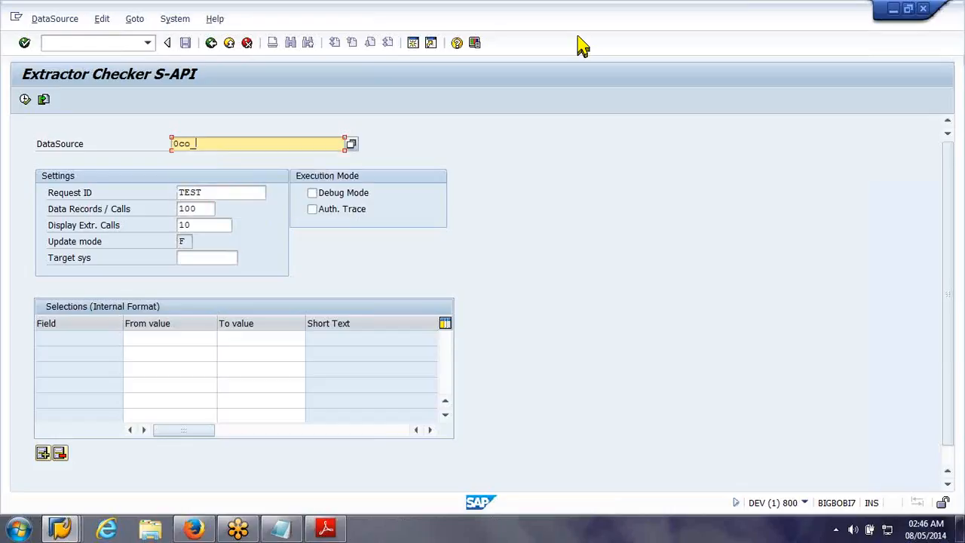
pyautogui.write('area_attr')
pyautogui.press('Return')
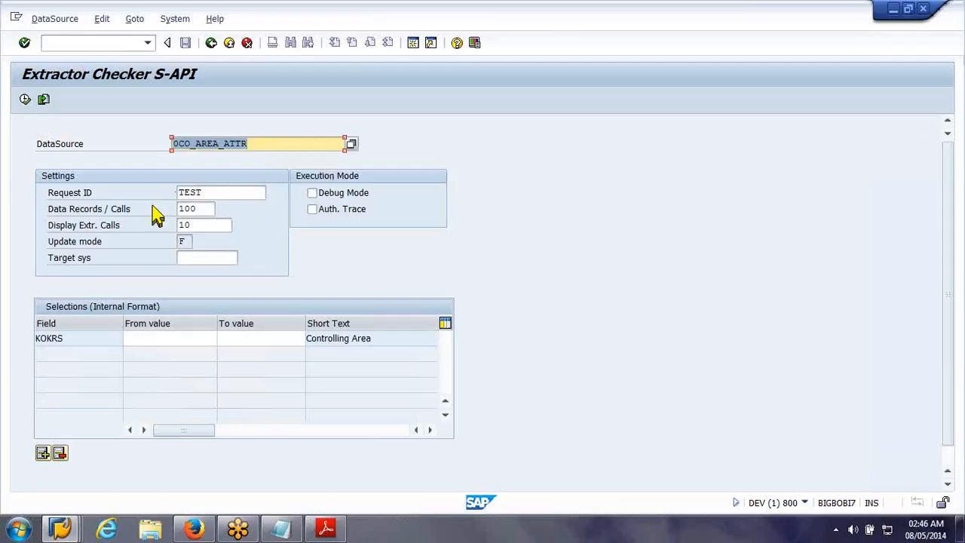
# Run the extraction check with 999999 data records per call and 1 displayed extractor call
pyautogui.click(207, 208)
pyautogui.click(203, 209)
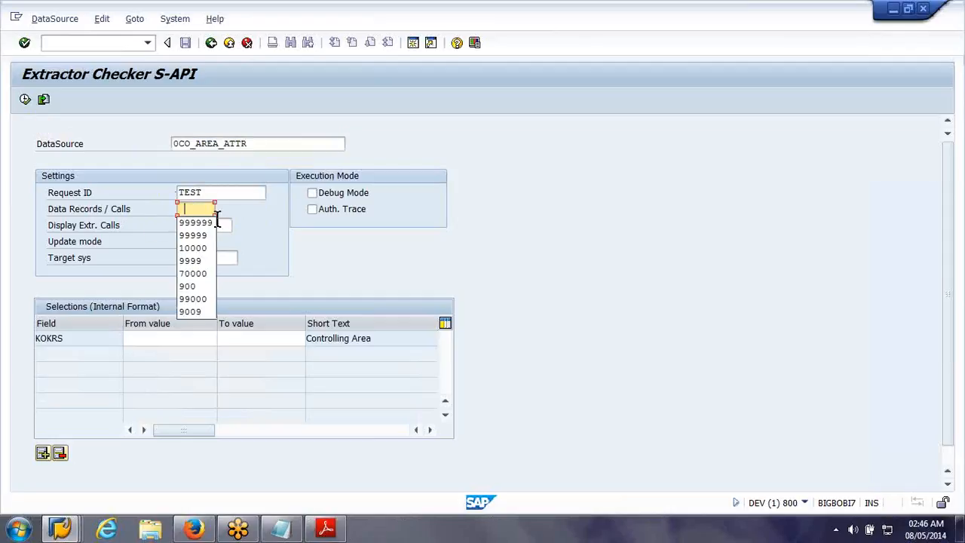
pyautogui.click(198, 221)
pyautogui.click(201, 225)
pyautogui.write('1')
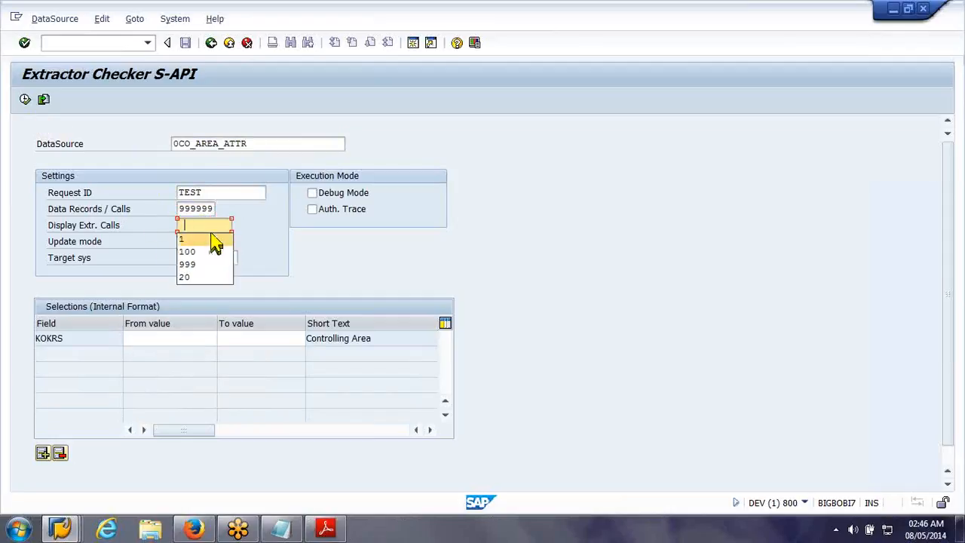
pyautogui.click(25, 103)
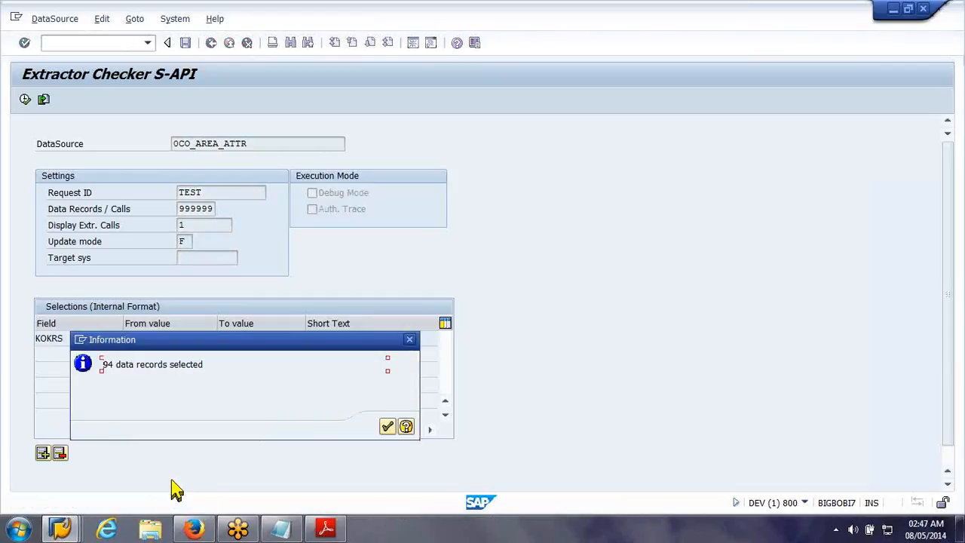
# Switch back to the InfoPackage monitor, leave it, and exit the InfoPackage scheduler without saving changes
pyautogui.click(63, 532)
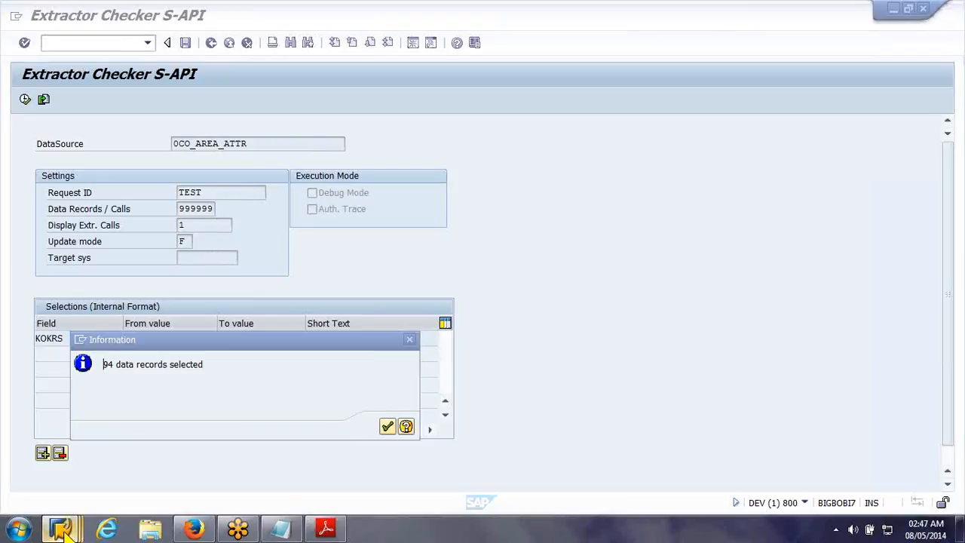
pyautogui.click(62, 531)
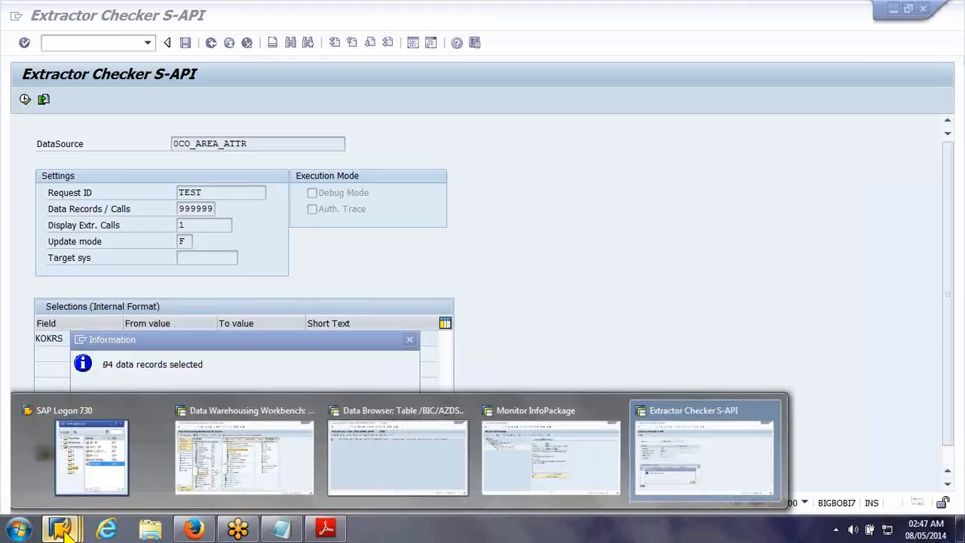
pyautogui.moveTo(461, 459)
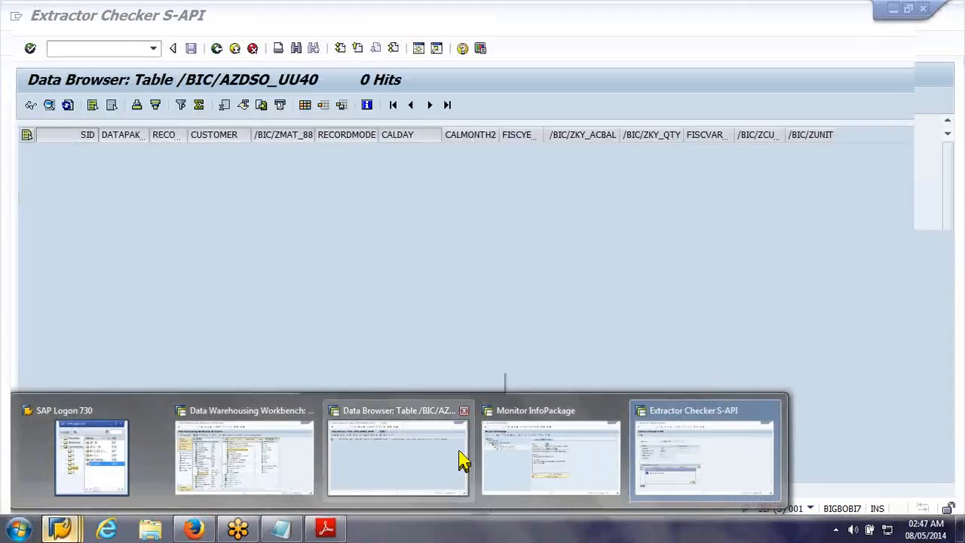
pyautogui.click(550, 456)
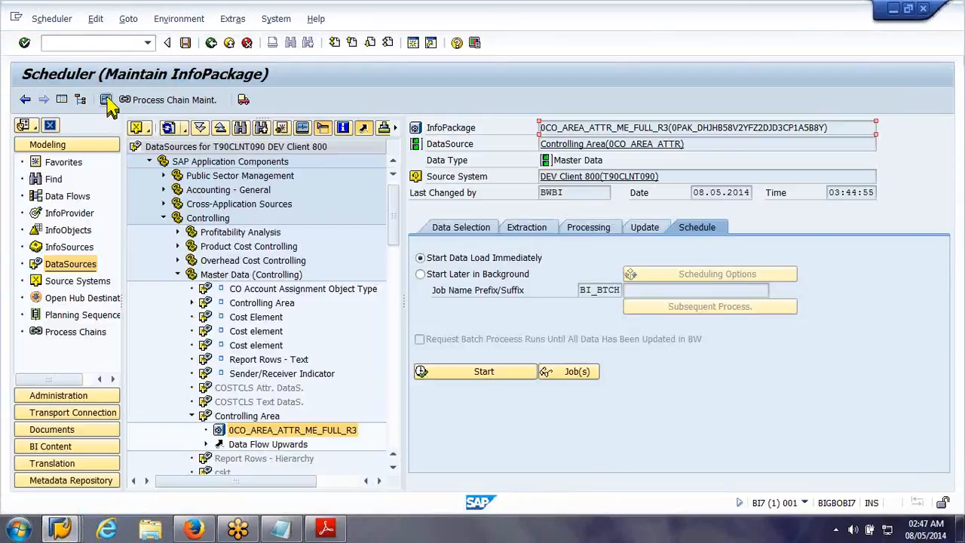
pyautogui.click(226, 42)
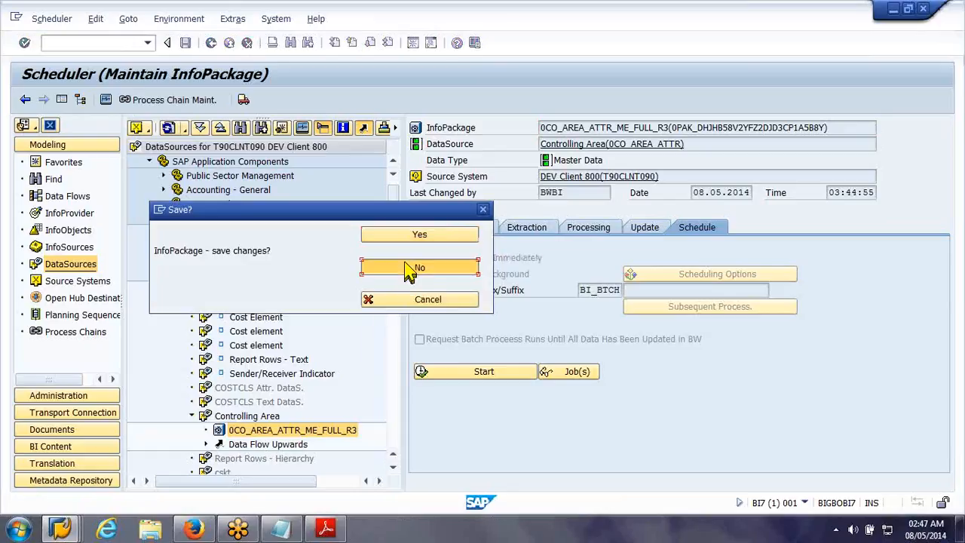
pyautogui.click(405, 263)
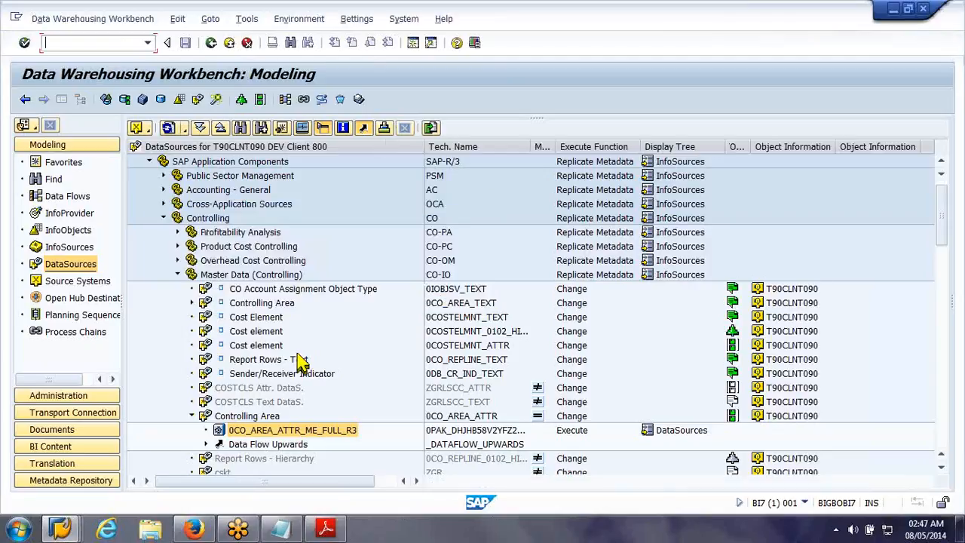
# Execute the 0CO_AREA_ATTR data transfer process from the DataSource's upward data flow, display its request monitor, and return to the DataSource tree
pyautogui.click(206, 445)
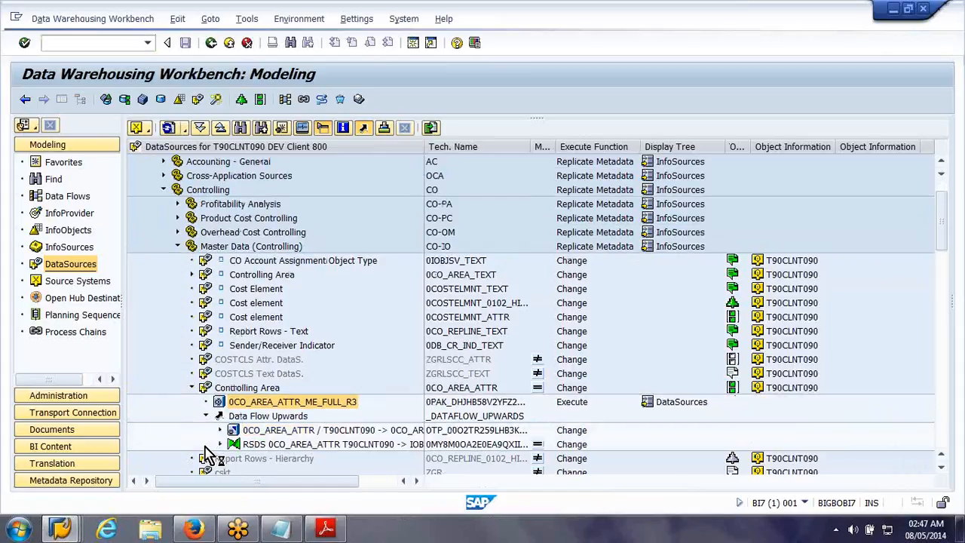
pyautogui.click(249, 432)
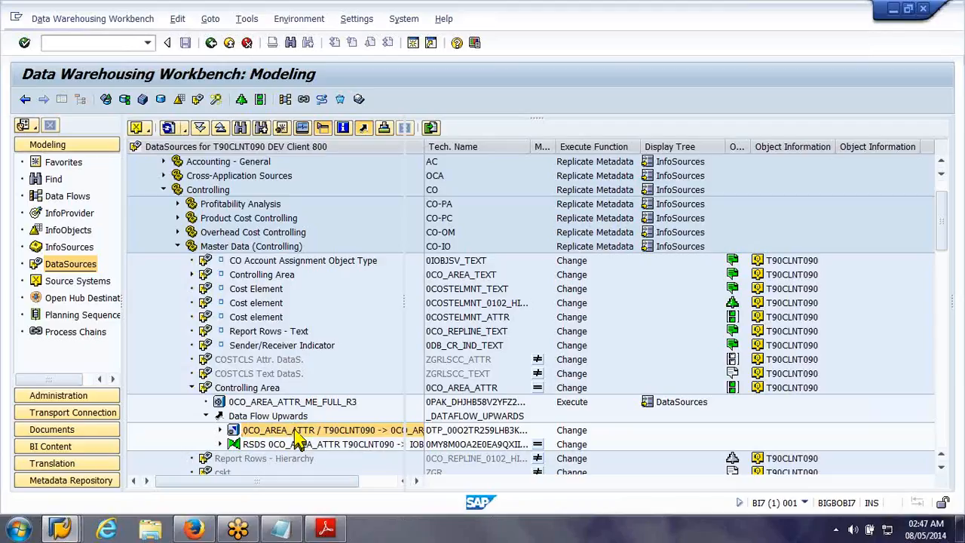
pyautogui.doubleClick(296, 434)
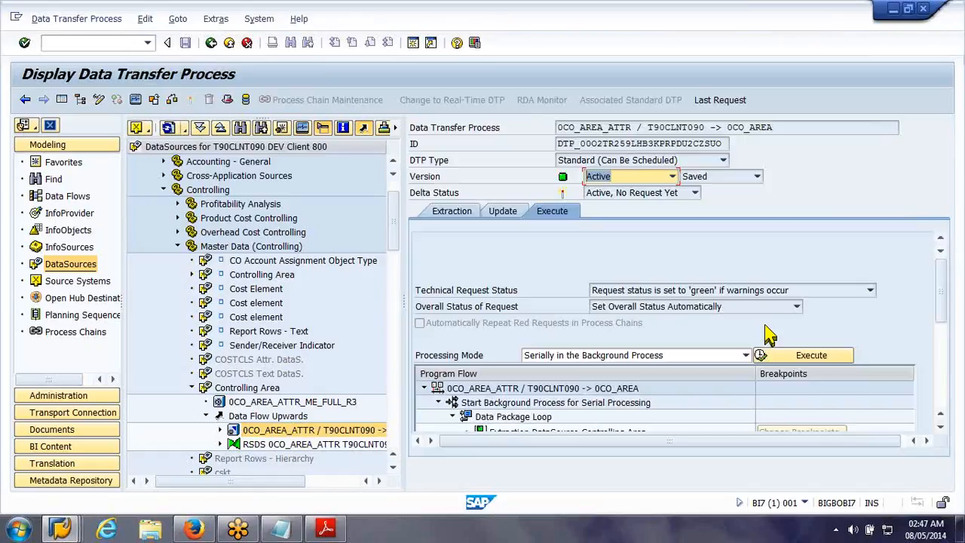
pyautogui.click(792, 357)
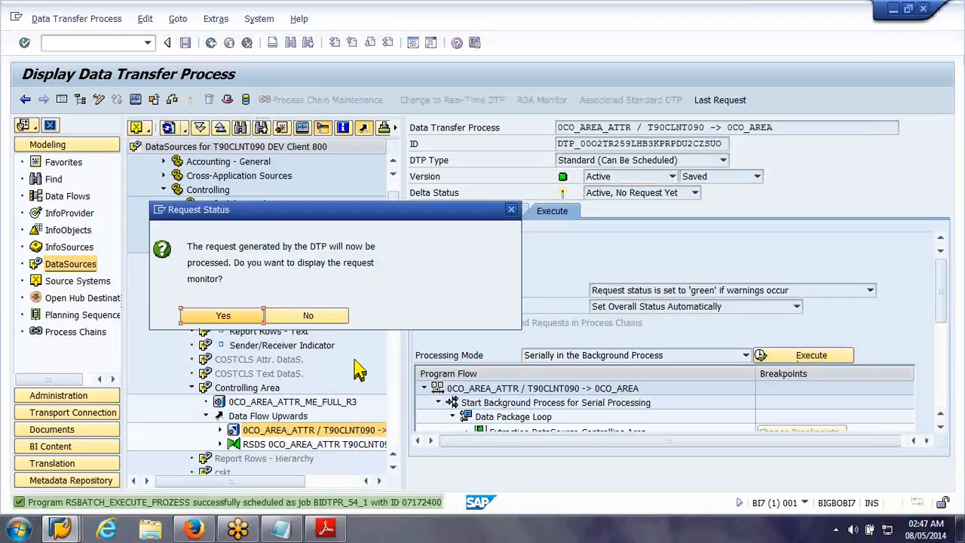
pyautogui.click(198, 316)
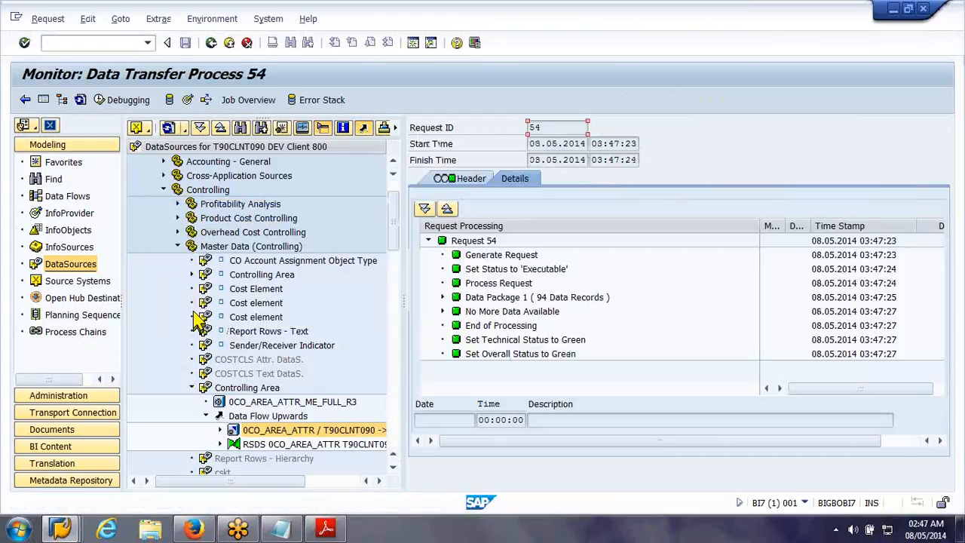
pyautogui.click(182, 100)
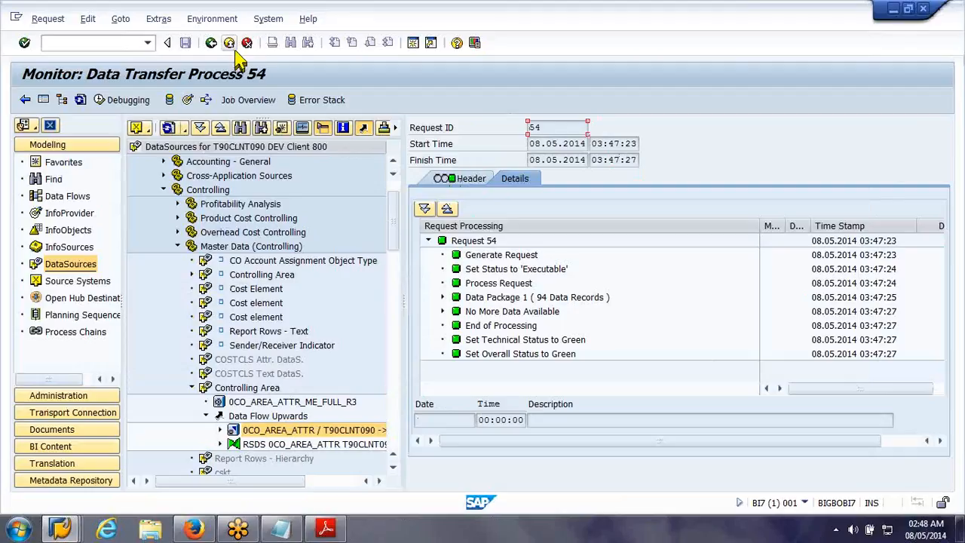
pyautogui.click(233, 49)
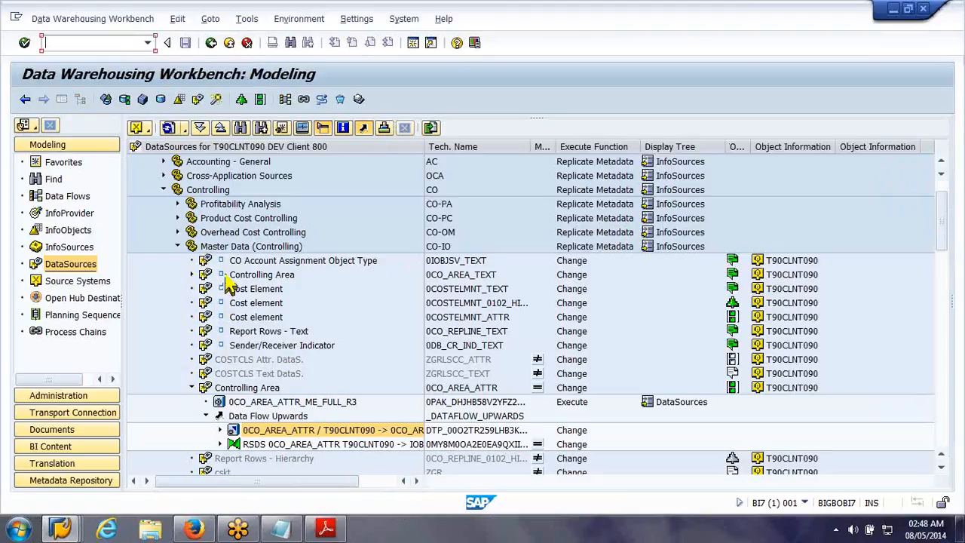
# Create a transformation from the transfer rules of the 0CO_AREA_TEXT DataSource and activate it
pyautogui.click(224, 276)
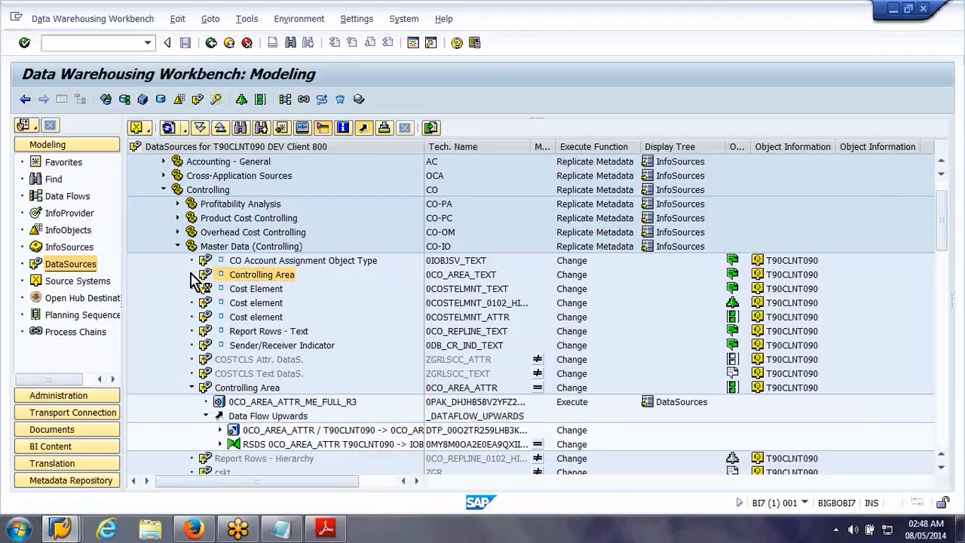
pyautogui.click(192, 274)
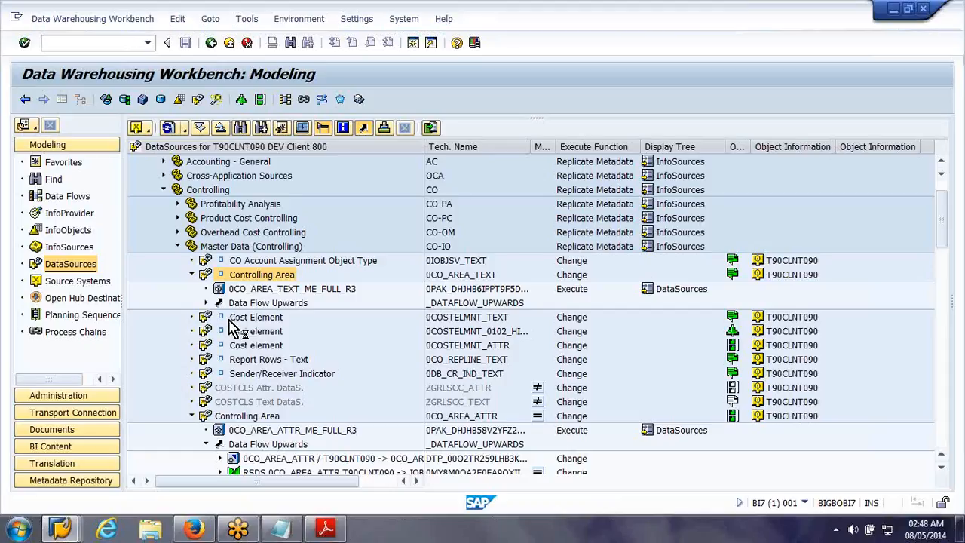
pyautogui.click(263, 318)
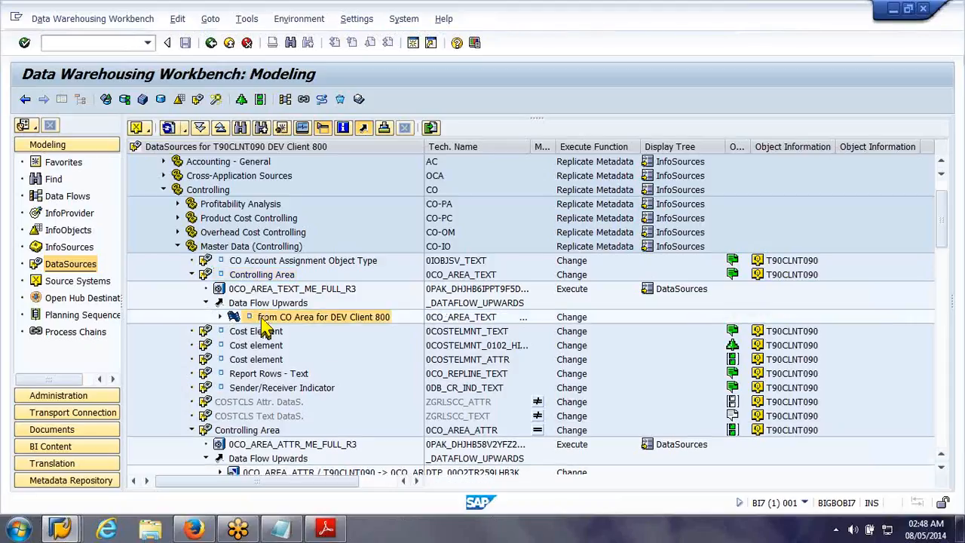
pyautogui.rightClick(265, 324)
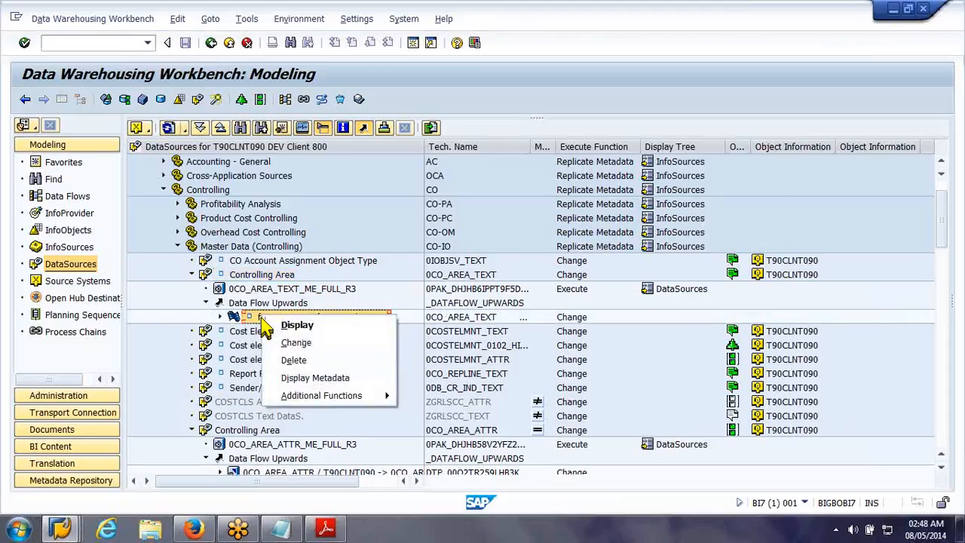
pyautogui.moveTo(362, 396)
pyautogui.click(417, 398)
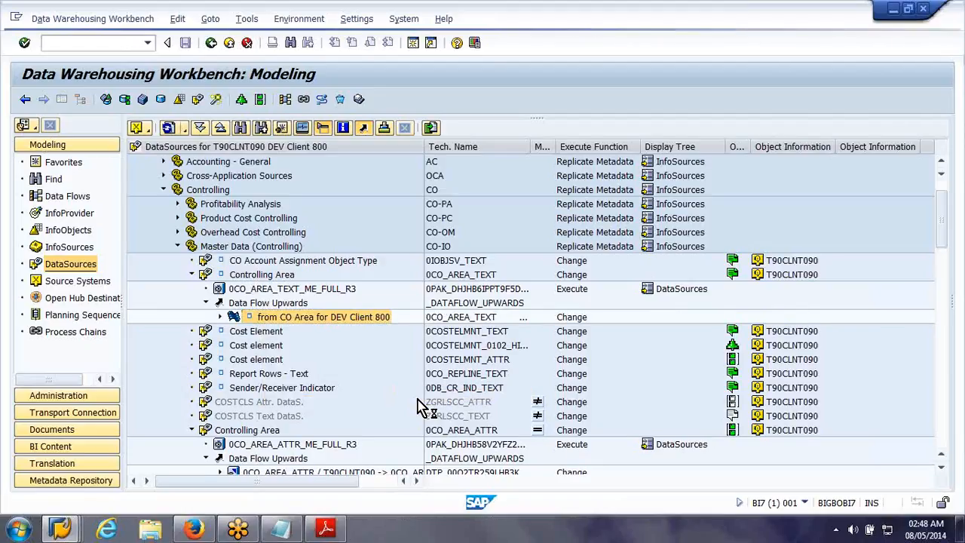
pyautogui.click(573, 332)
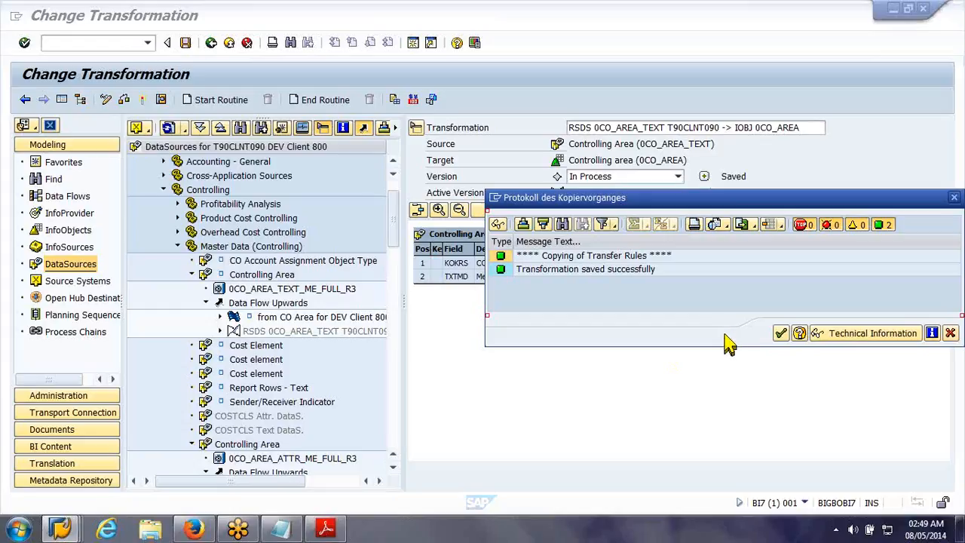
pyautogui.click(783, 336)
pyautogui.click(142, 101)
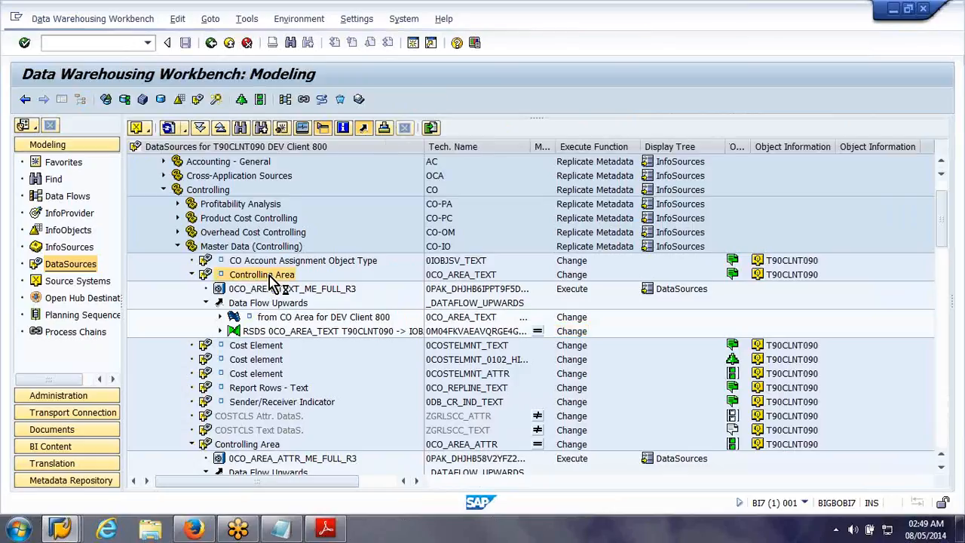
# Migrate the 3.x DataSource 0CO_AREA_TEXT using the With Export option
pyautogui.rightClick(273, 279)
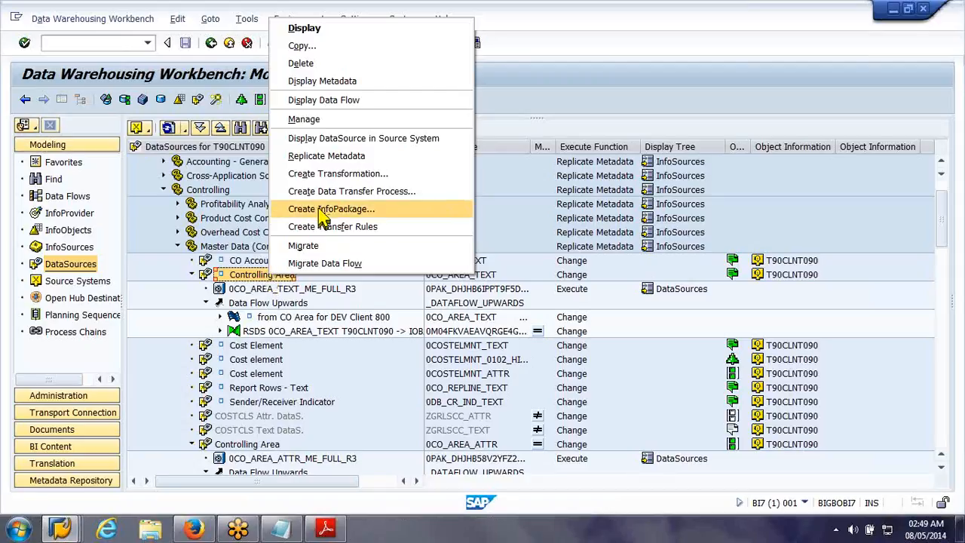
pyautogui.click(306, 252)
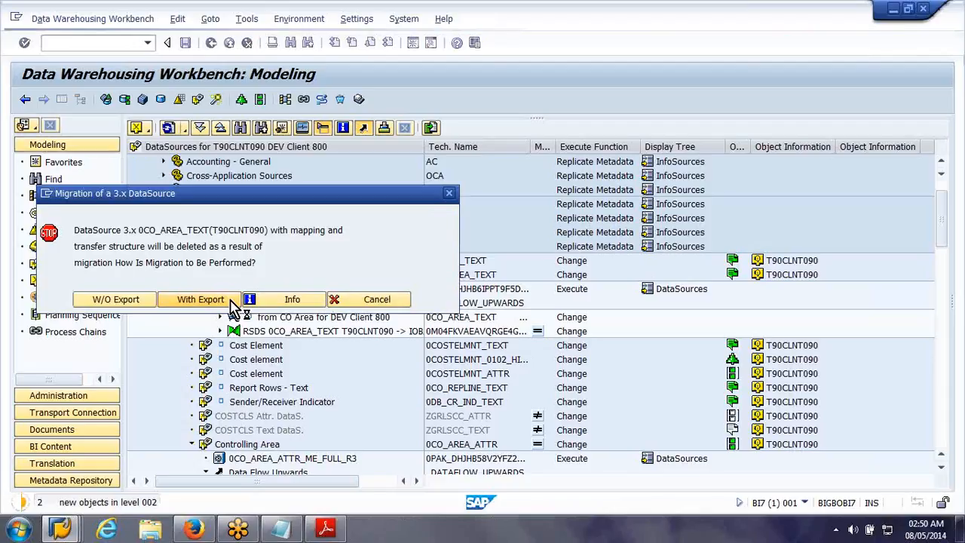
pyautogui.click(200, 299)
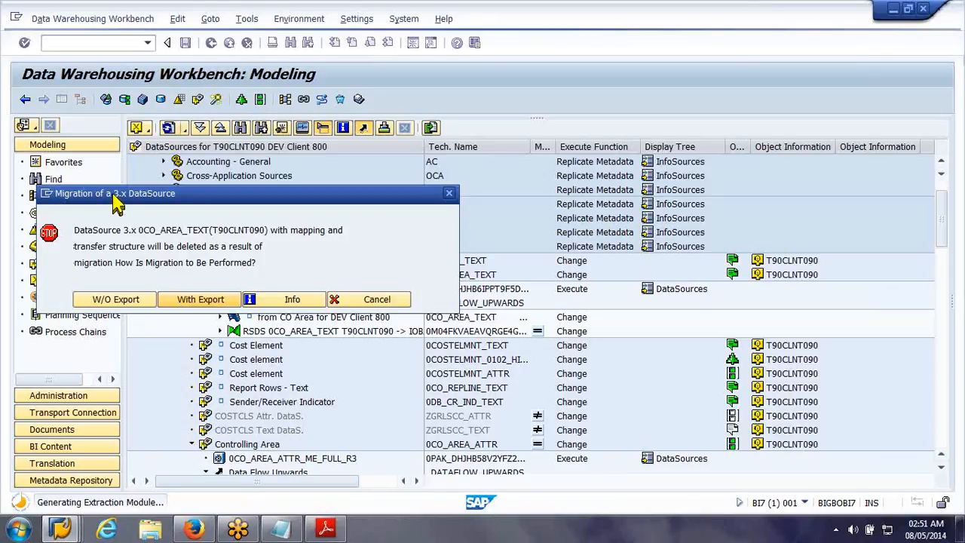
pyautogui.moveTo(164, 198); pyautogui.dragTo(194, 167)
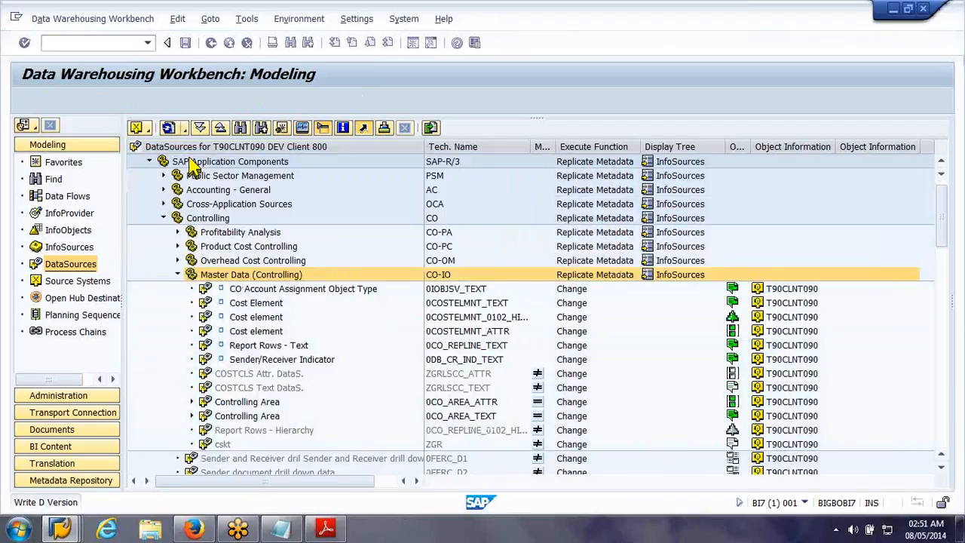
# Show the InfoProvider tree, refresh it entirely, and expand Controlling area (Texts) under 0CO_AREA
pyautogui.click(73, 230)
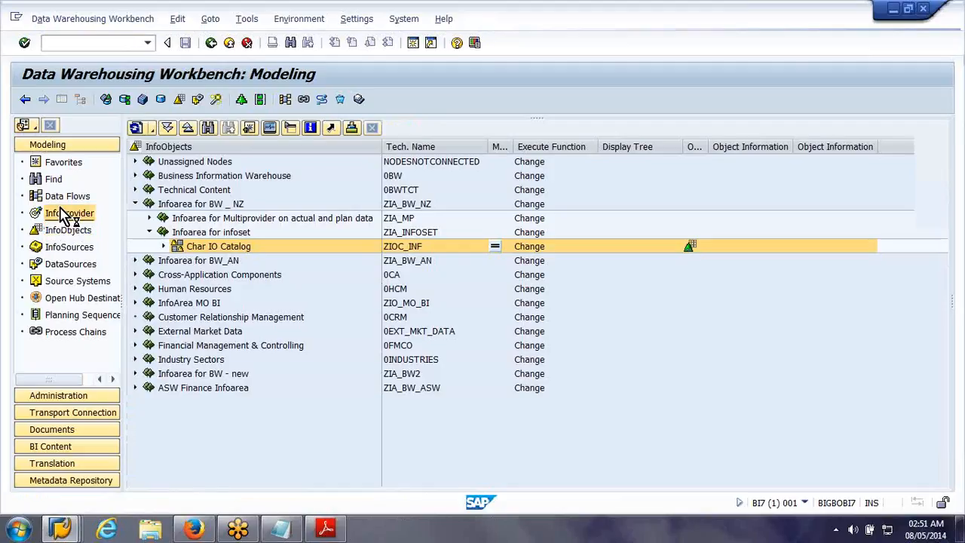
pyautogui.click(64, 213)
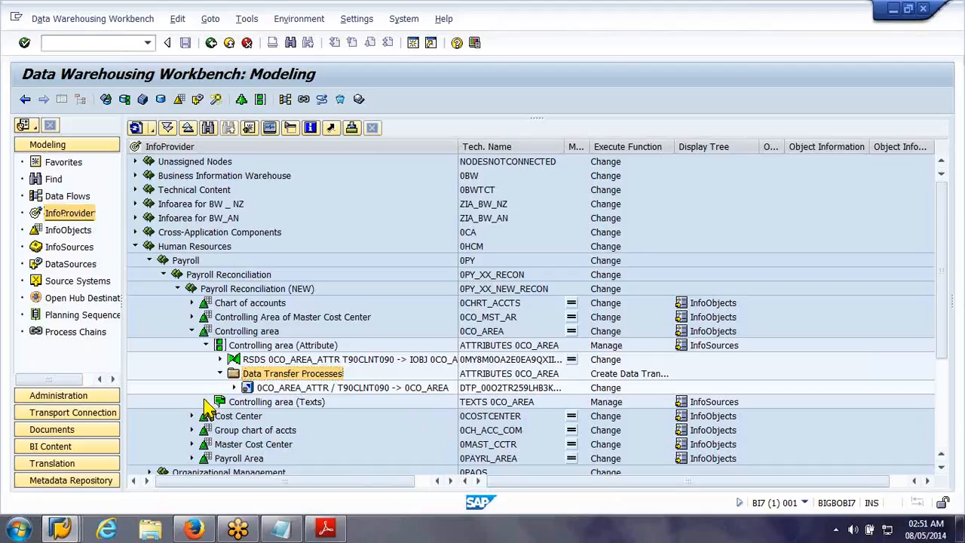
pyautogui.click(205, 401)
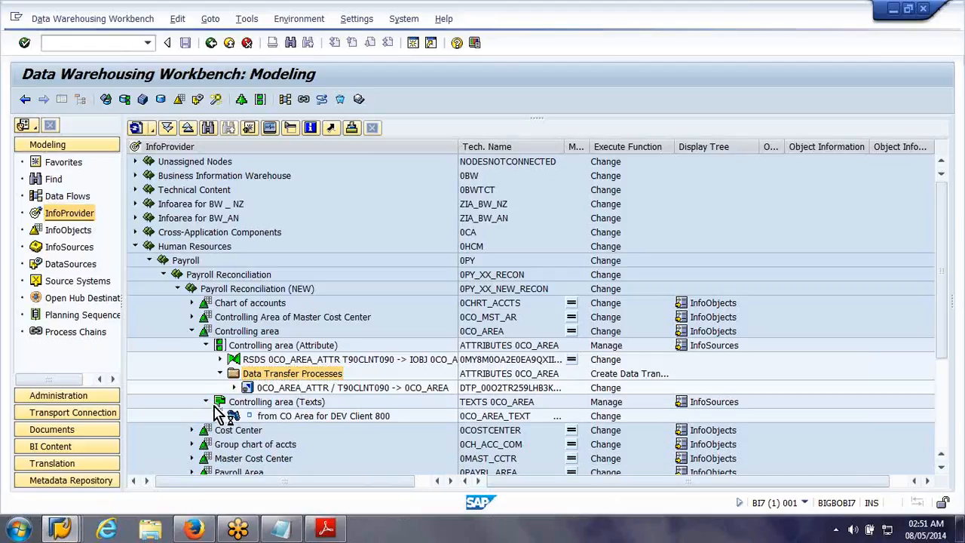
pyautogui.click(152, 127)
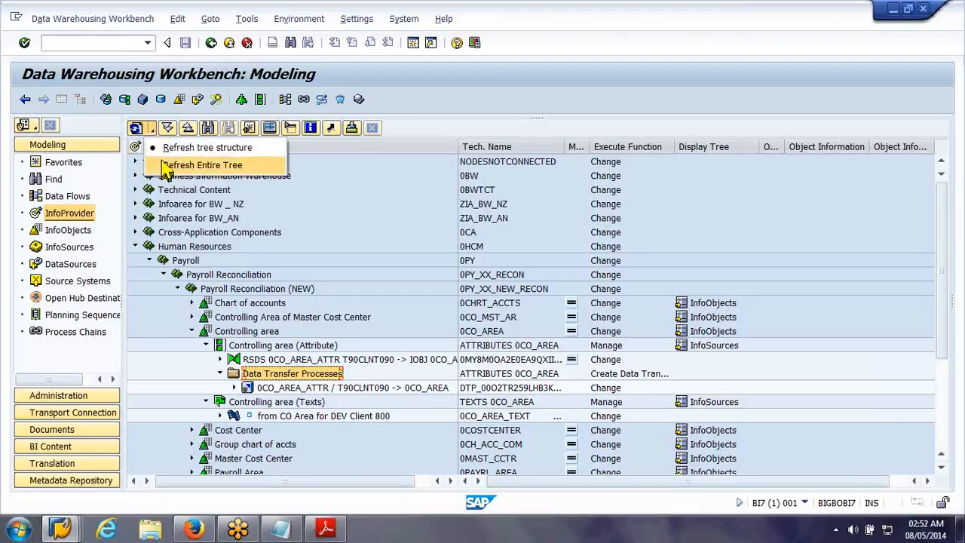
pyautogui.click(165, 165)
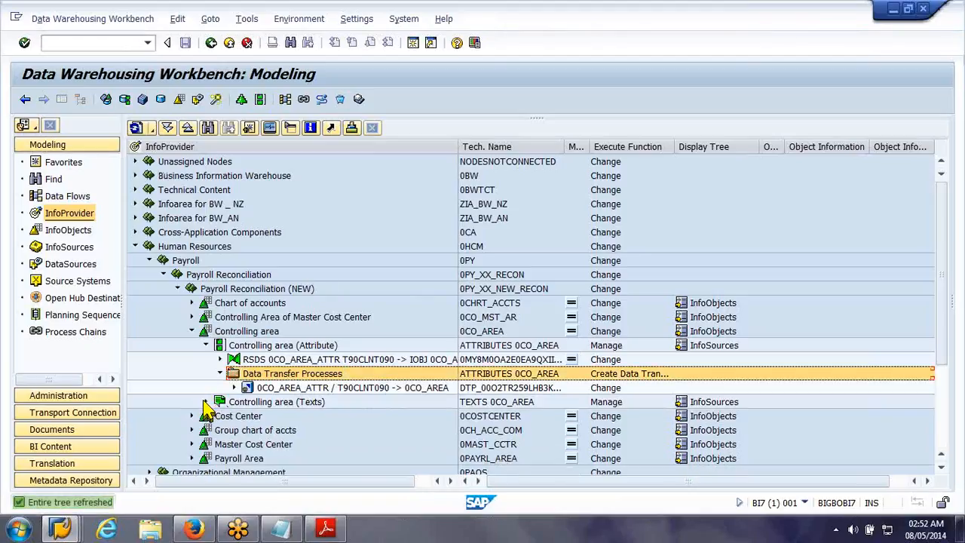
pyautogui.click(206, 402)
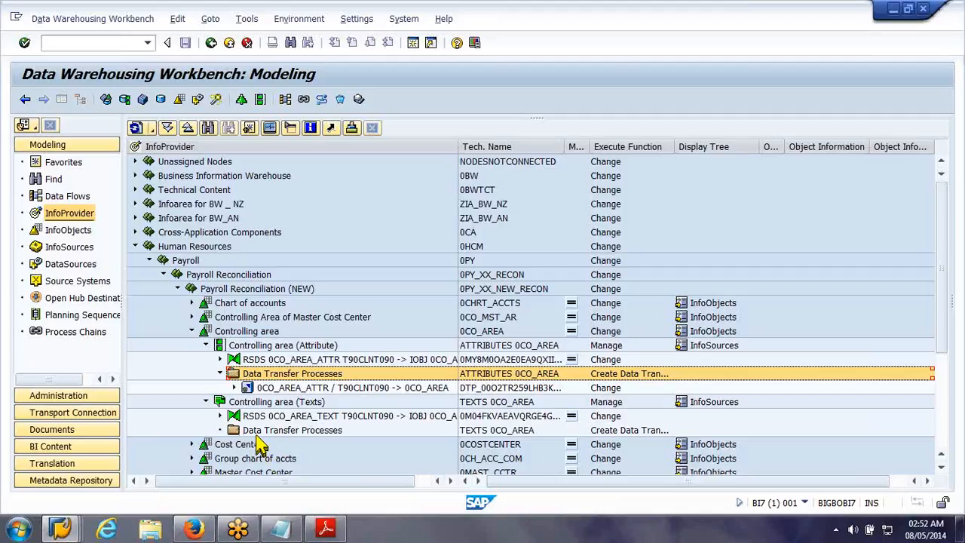
# Create a data transfer process from 0CO_AREA_TEXT to the 0CO_AREA texts, review its update and execute settings, and activate it
pyautogui.click(257, 435)
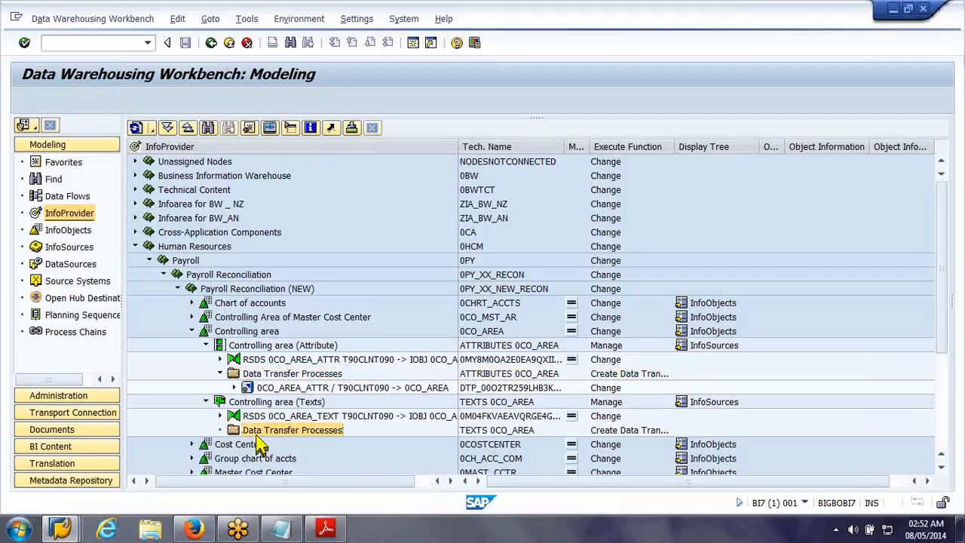
pyautogui.doubleClick(256, 435)
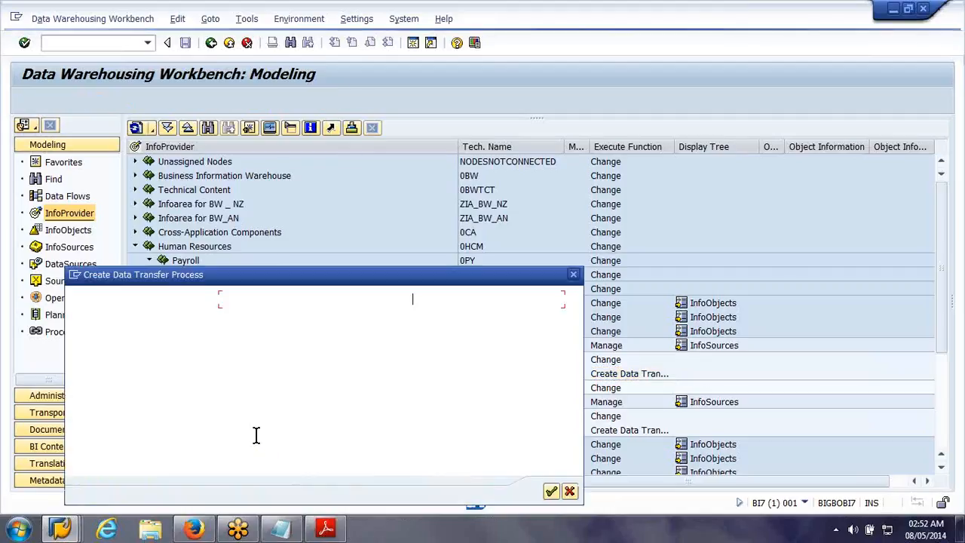
pyautogui.click(551, 492)
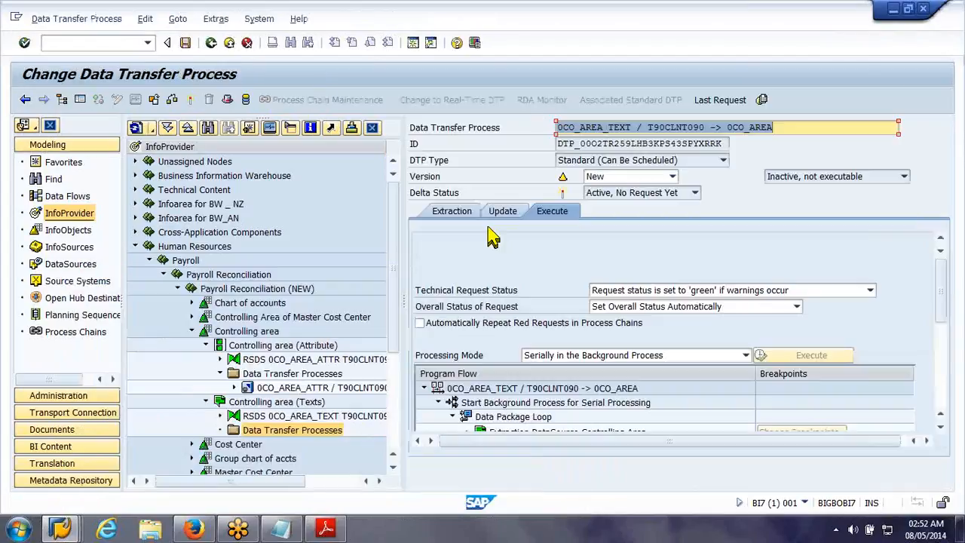
pyautogui.click(503, 211)
pyautogui.click(550, 215)
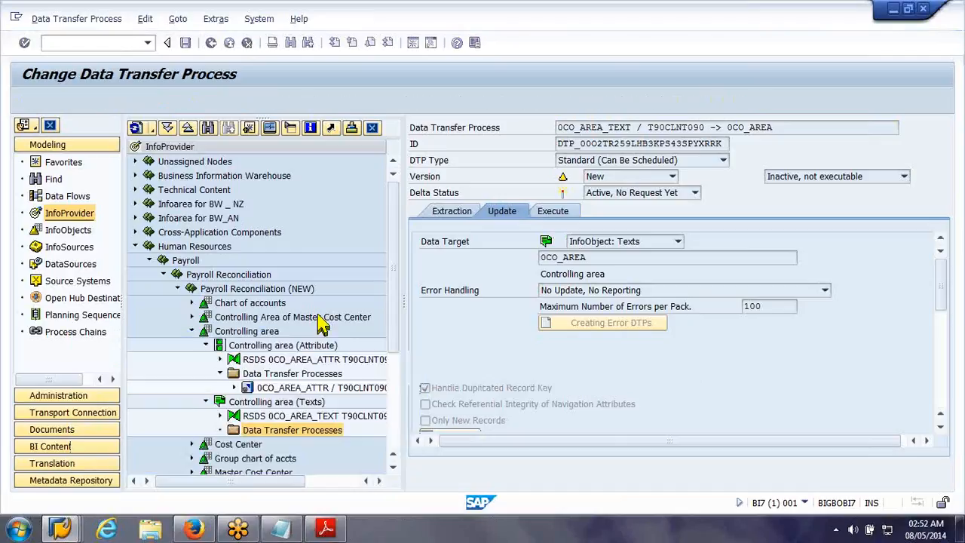
pyautogui.click(192, 99)
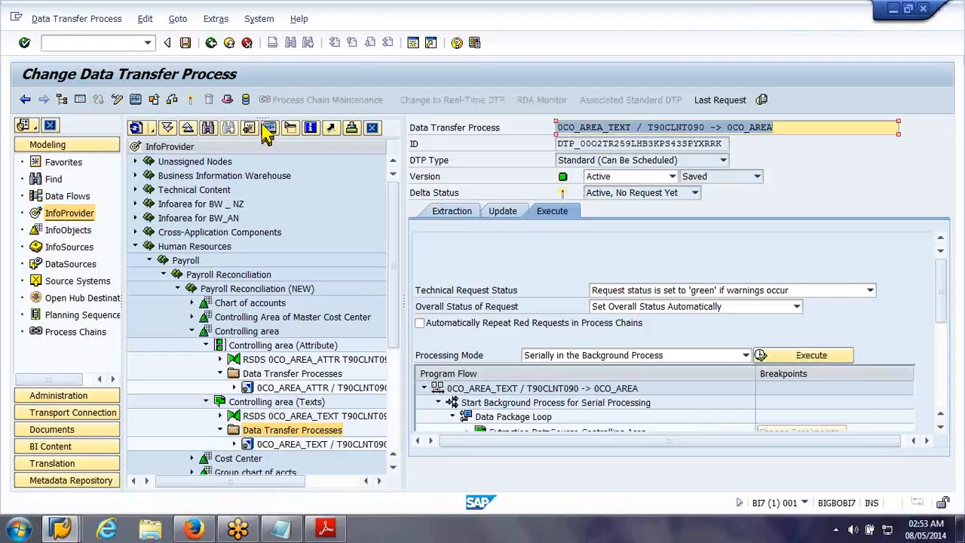
# Open the InfoPackage 0CO_AREA_TEXT_ME_FULL_R3 under the text DataSource and start its data load immediately
pyautogui.click(79, 268)
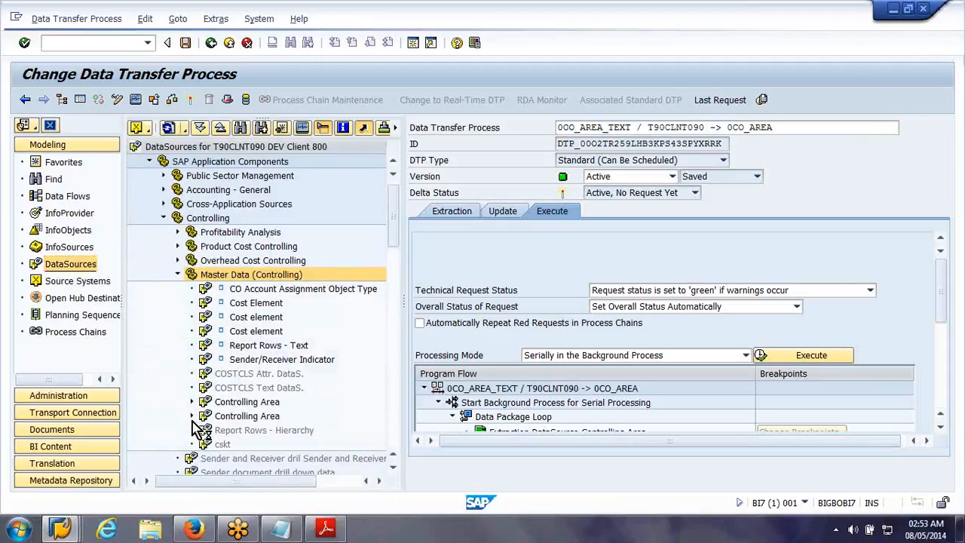
pyautogui.click(192, 416)
pyautogui.click(242, 431)
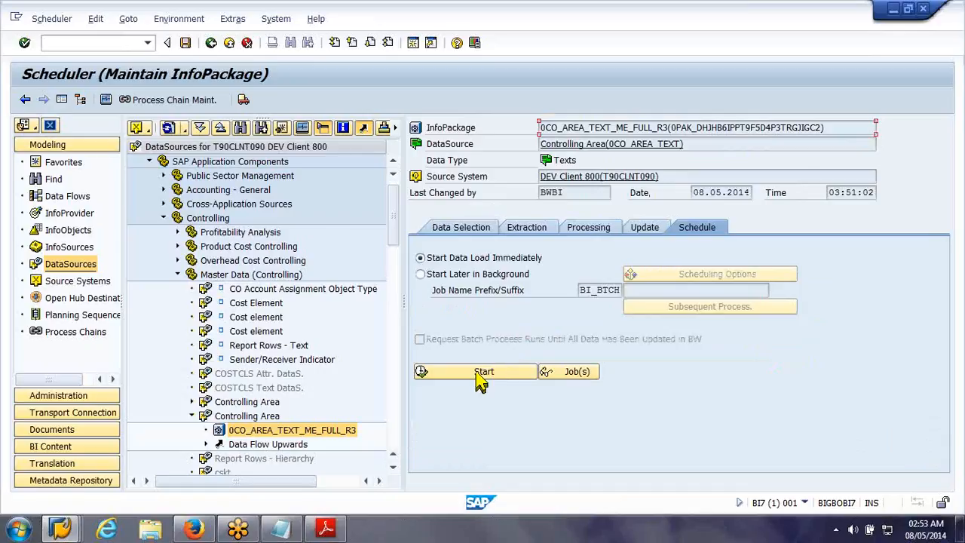
pyautogui.click(476, 373)
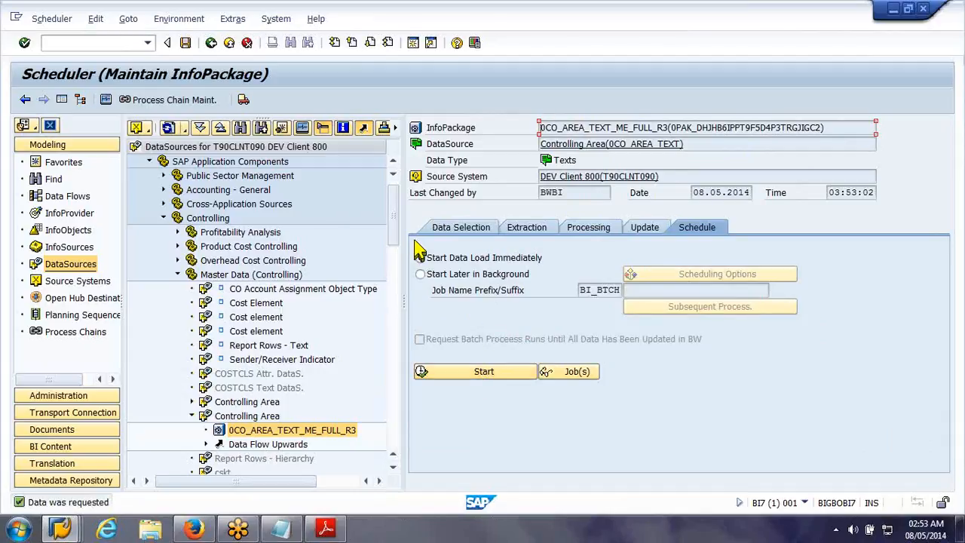
# Return to the DataSources tree and check the 0CO_AREA_TEXT load in the InfoPackage monitor
pyautogui.click(68, 213)
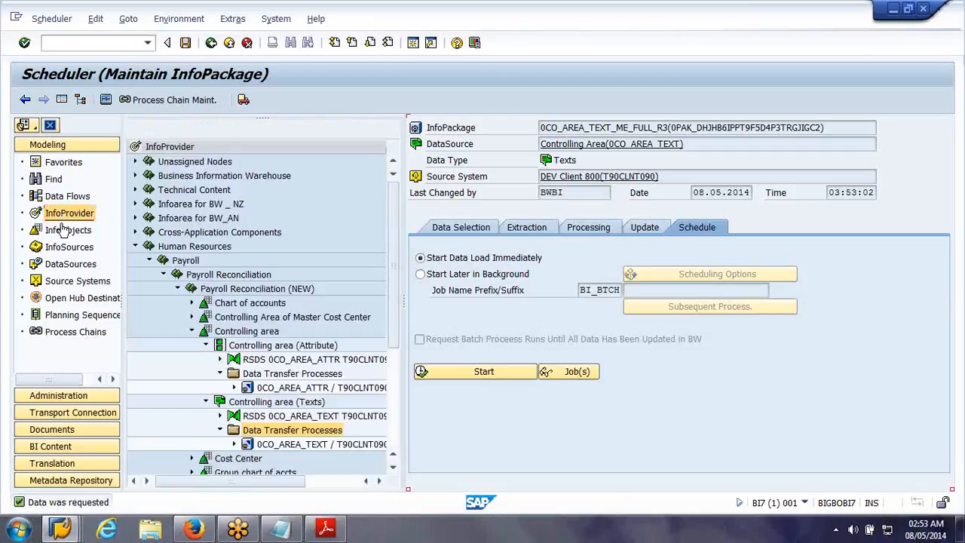
pyautogui.click(81, 267)
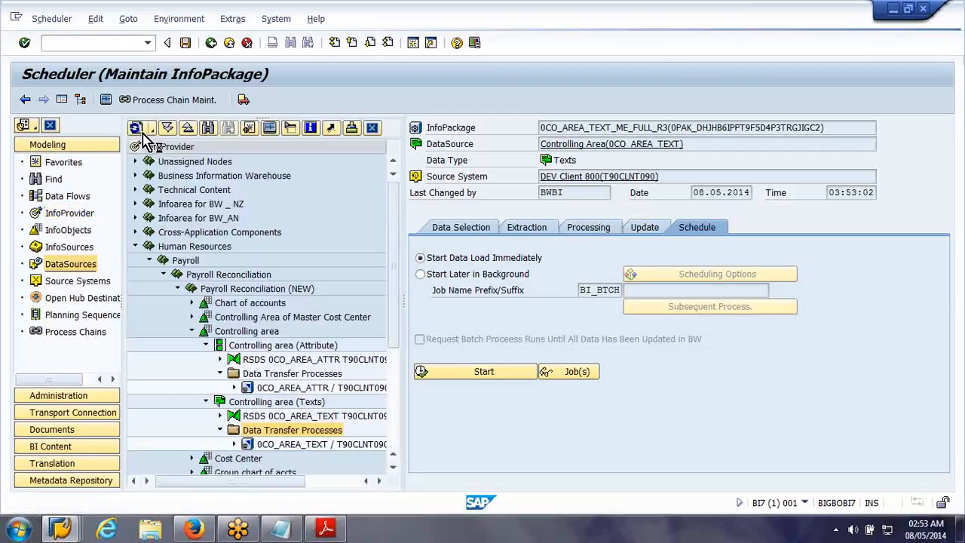
pyautogui.click(103, 100)
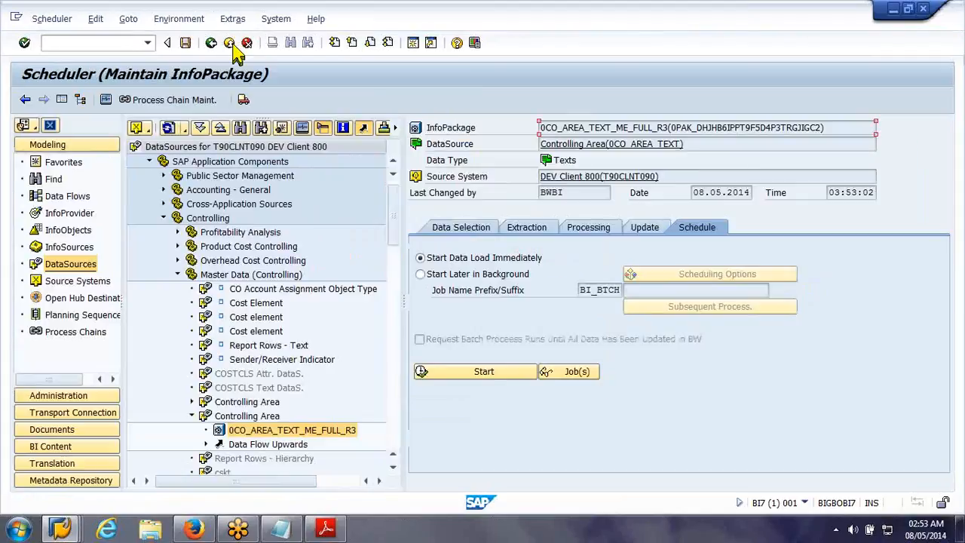
# Open the 0CO_AREA_TEXT data transfer process from the InfoProvider tree without saving the InfoPackage changes, execute it and display its request monitor
pyautogui.click(96, 216)
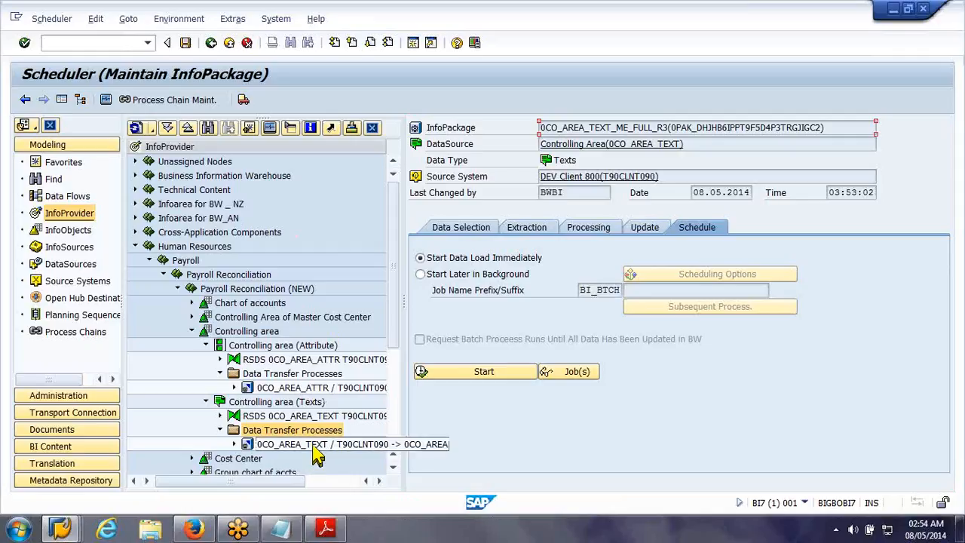
pyautogui.click(312, 445)
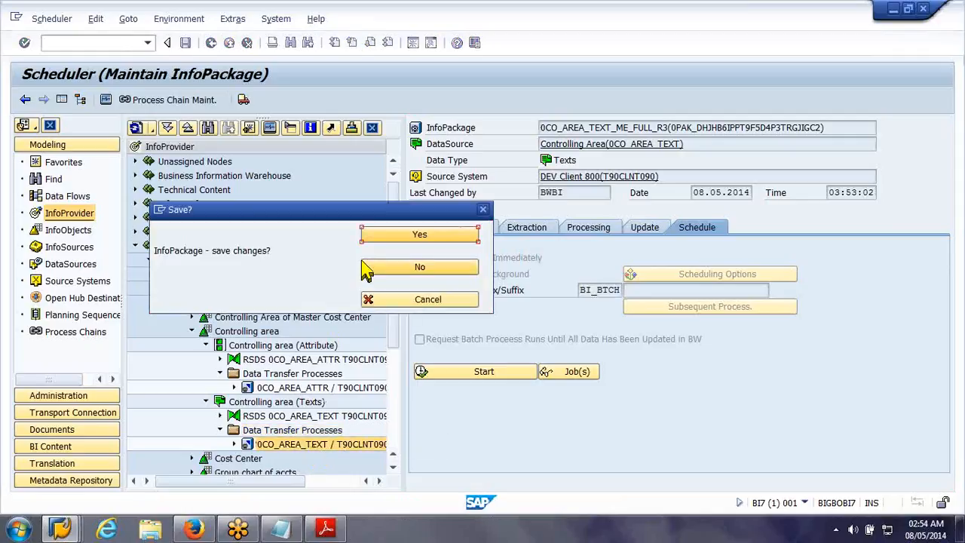
pyautogui.click(389, 271)
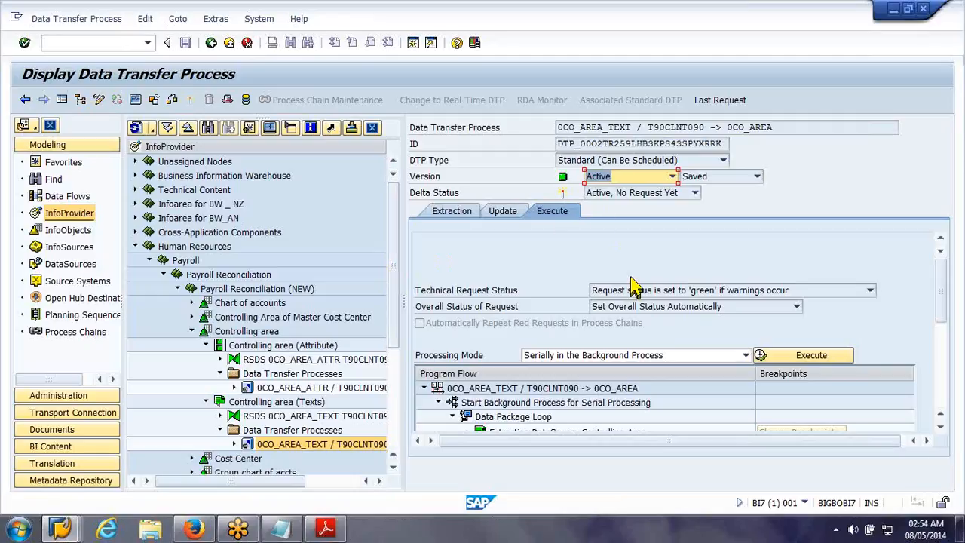
pyautogui.click(838, 377)
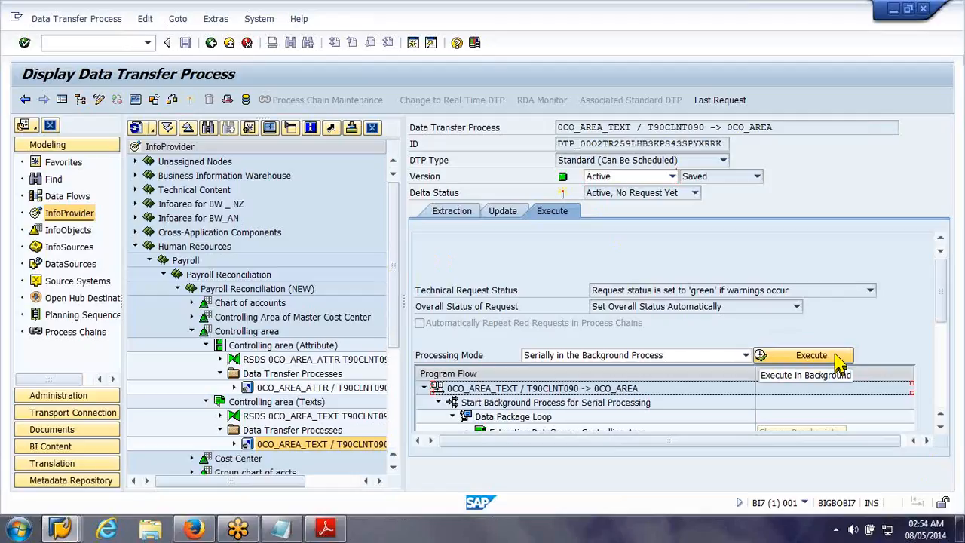
pyautogui.click(838, 360)
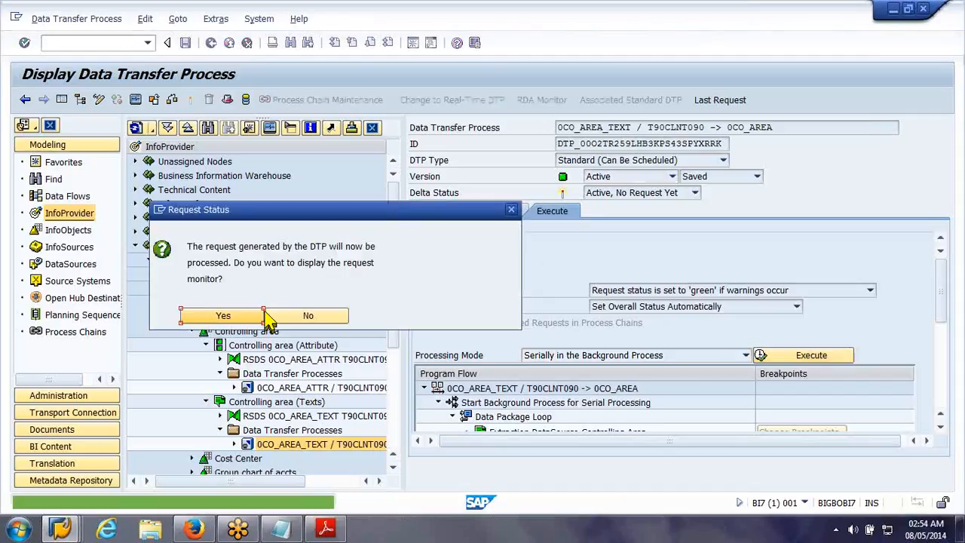
pyautogui.click(251, 317)
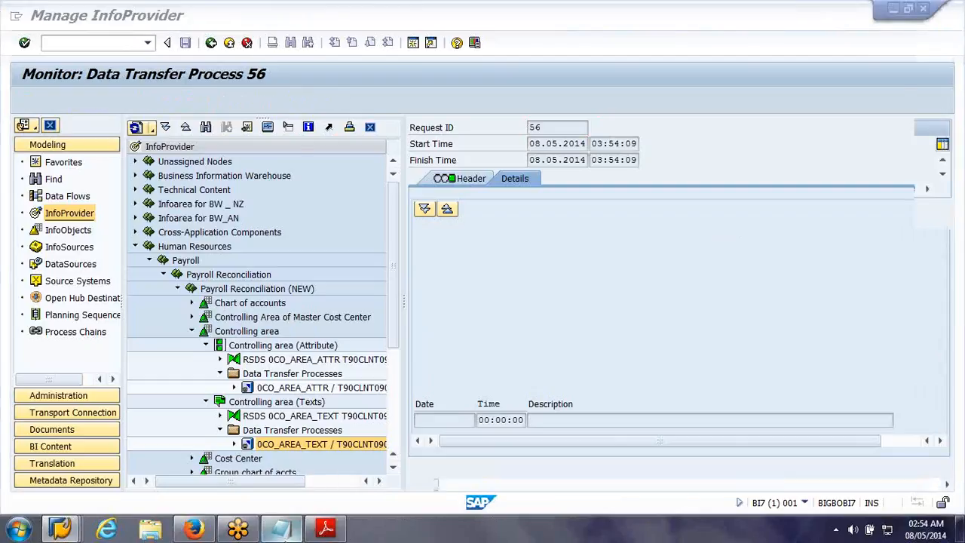
pyautogui.click(281, 528)
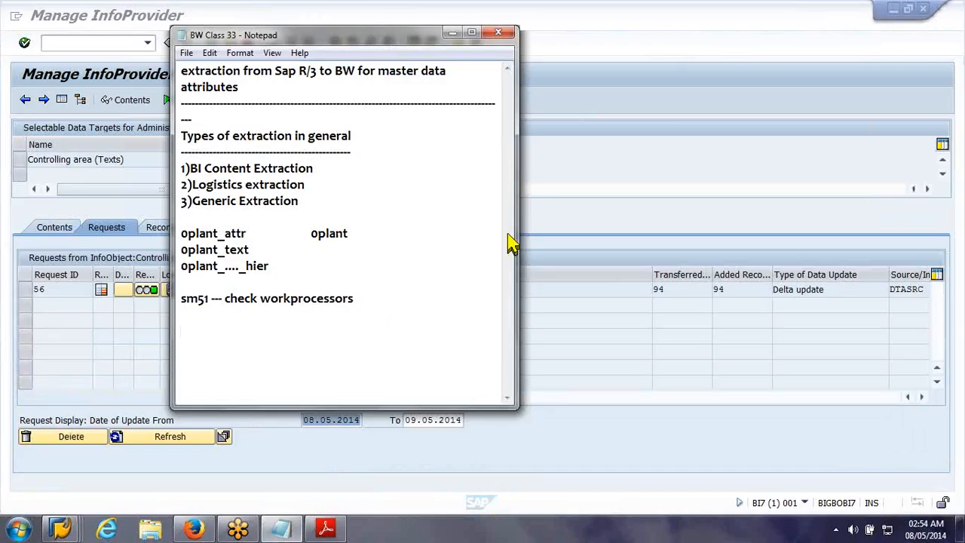
pyautogui.click(449, 33)
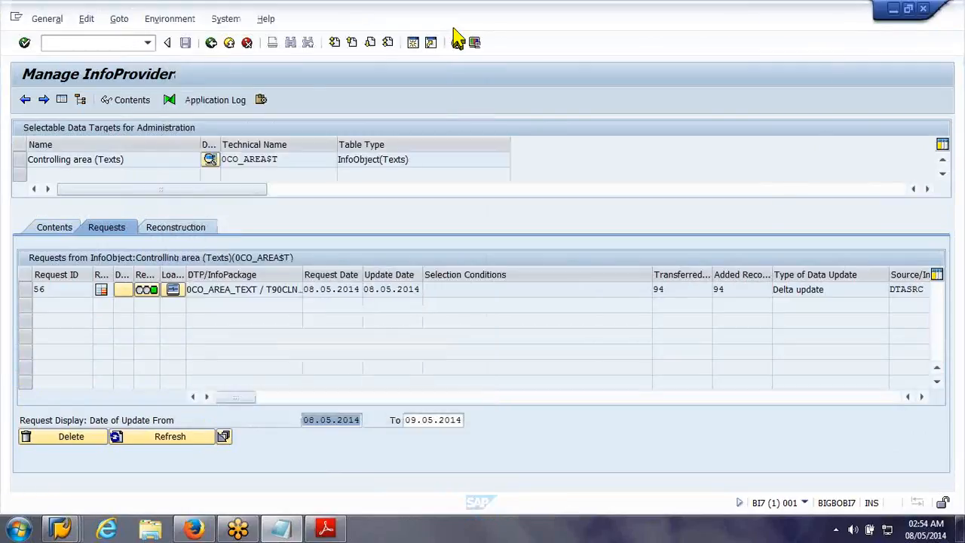